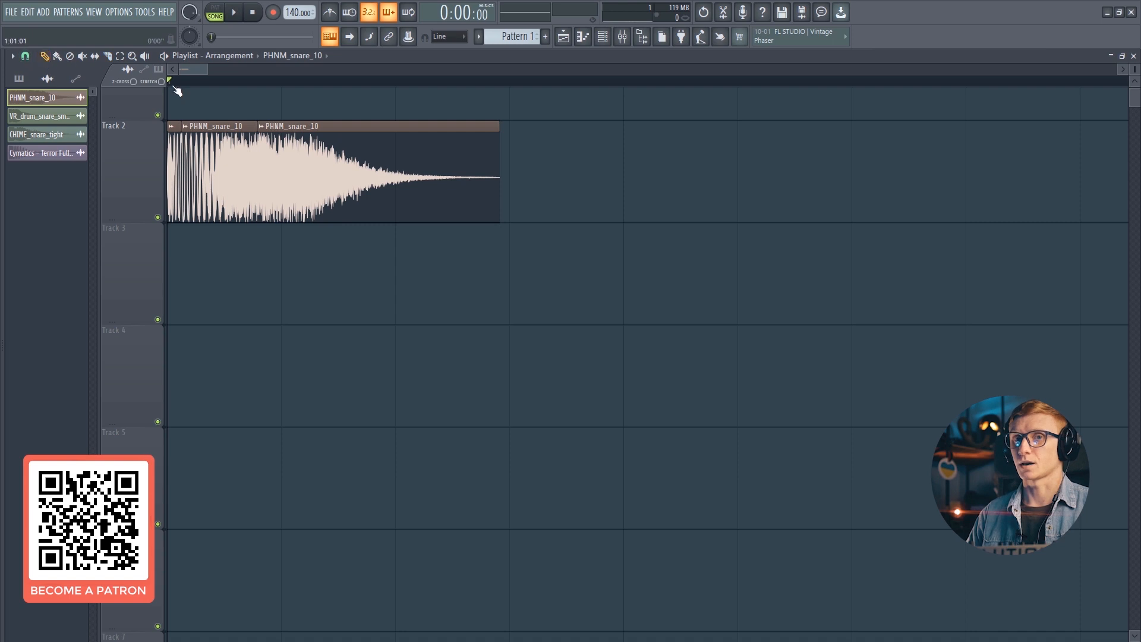
- Open the PHNM_snare_10 clip's sample settings and change its declicking mode
double_click(195, 144)
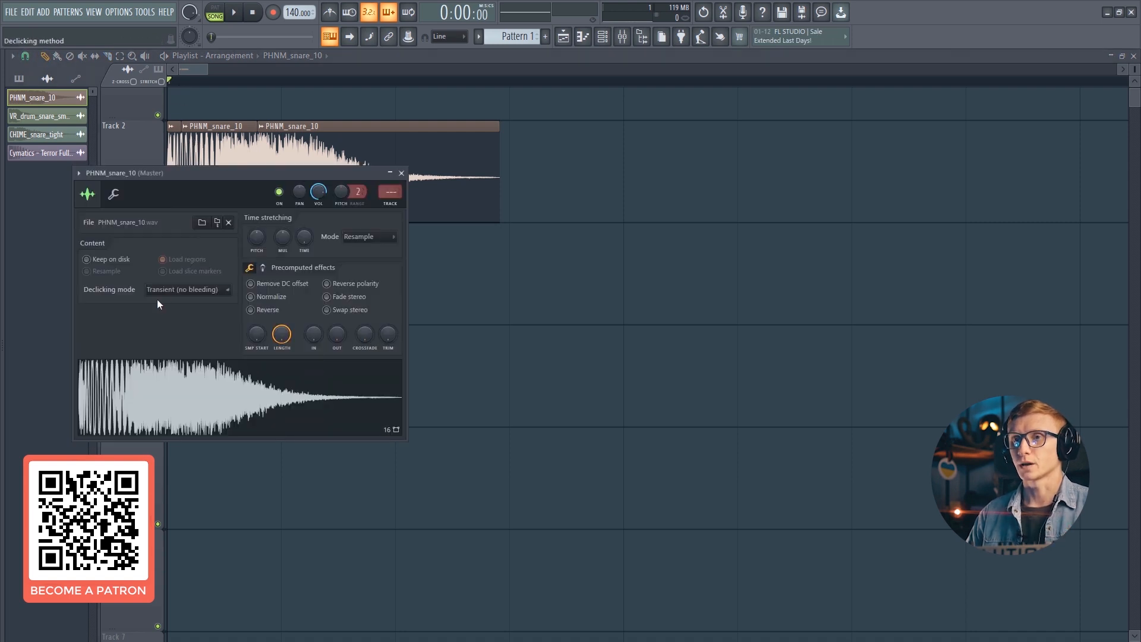
left_click(160, 291)
left_click(170, 340)
key("Escape")
- Spread the PHNM_snare_10 transient, body and tail slices apart along Track 2
mouse_move(183, 144)
left_mouse_down()
mouse_move(203, 144)
mouse_move(167, 138)
left_mouse_up()
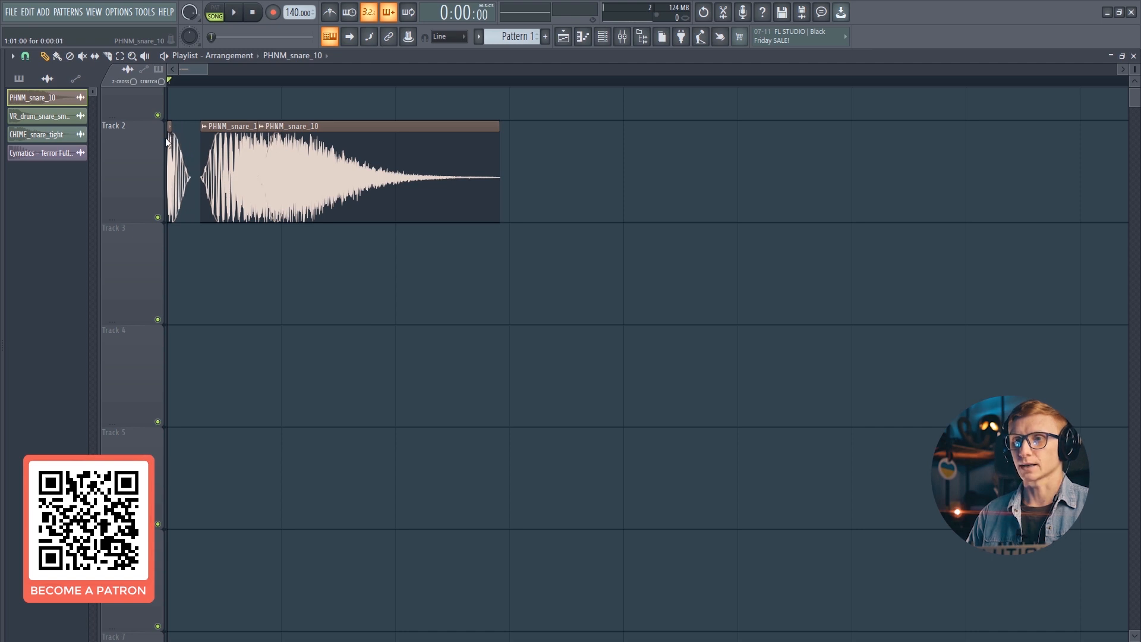
left_click_drag(223, 163, 434, 284)
left_click_drag(324, 164, 659, 362)
- Play the spread slices and trim the start of the PHNM_snare_10 tail slice
key("space")
left_click_drag(423, 305, 707, 306)
key("space")
left_click_drag(762, 261, 345, 266)
key("space")
key("space")
left_click_drag(630, 345, 621, 109)
left_click_drag(576, 141, 528, 145)
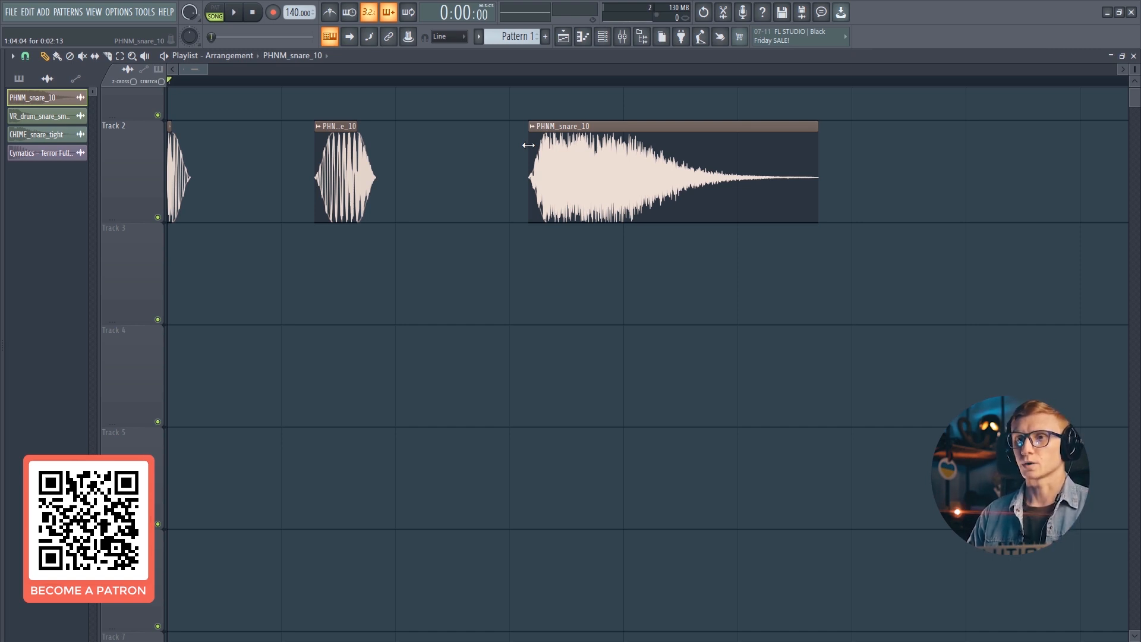
mouse_move(529, 145)
left_mouse_down()
mouse_move(576, 145)
mouse_move(416, 129)
mouse_move(530, 142)
mouse_move(551, 158)
mouse_move(524, 159)
left_mouse_up()
key("space")
- Move the PHNM_snare_10 body and tail slices back together and play the result
left_click_drag(342, 154, 205, 154)
key("space")
left_click_drag(543, 186, 272, 161)
key("space")
key("space")
key("space")
key("space")
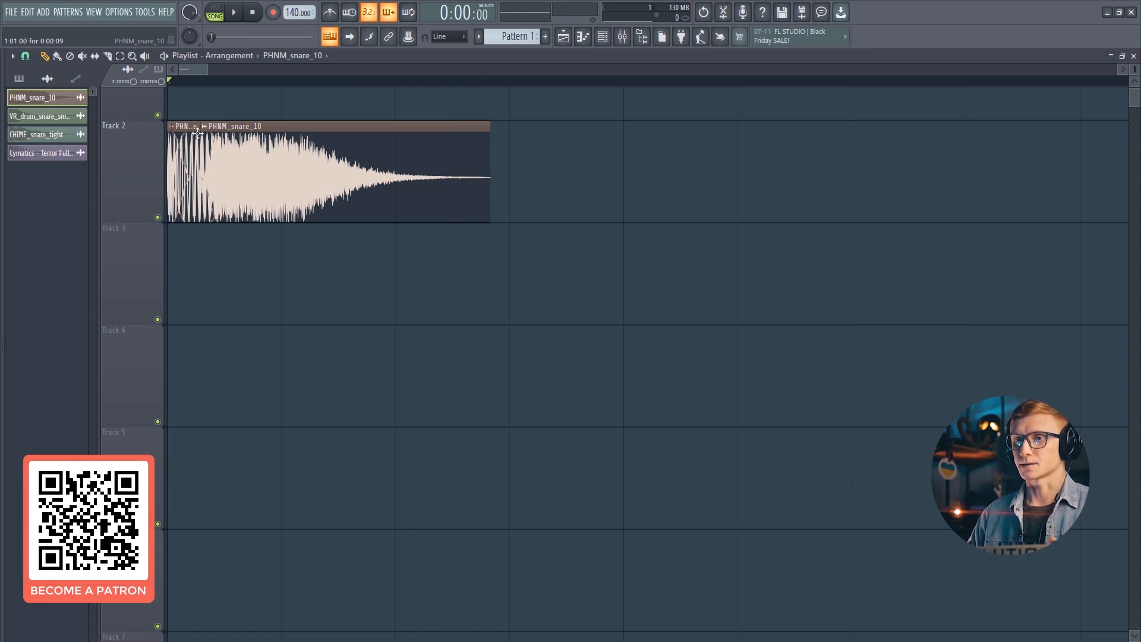
- Place the VR_drum_snare_smallboi sample at the start of Track 3
scroll(787, 84, "down", 2)
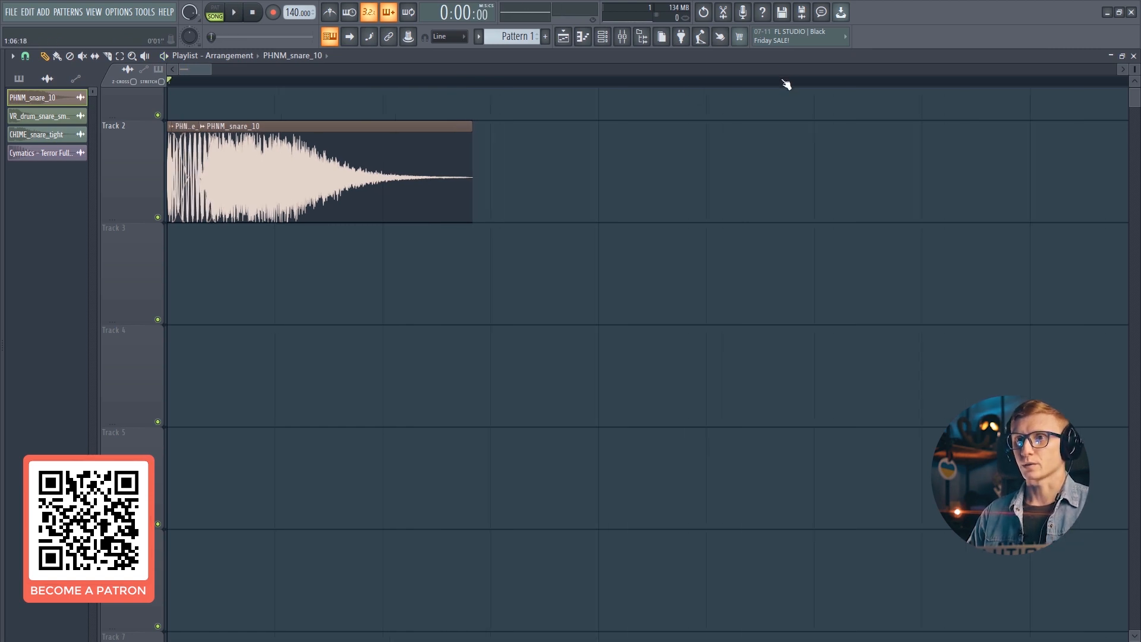
scroll(654, 224, "up", 2)
left_click(3, 109)
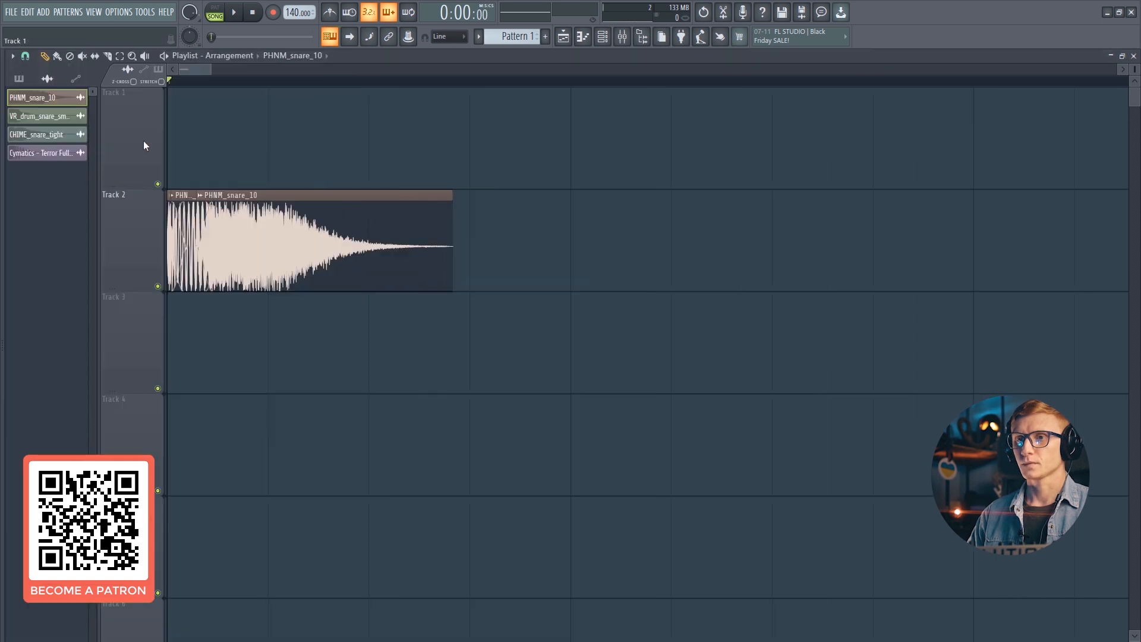
left_click(38, 117)
left_click_drag(197, 349, 168, 350)
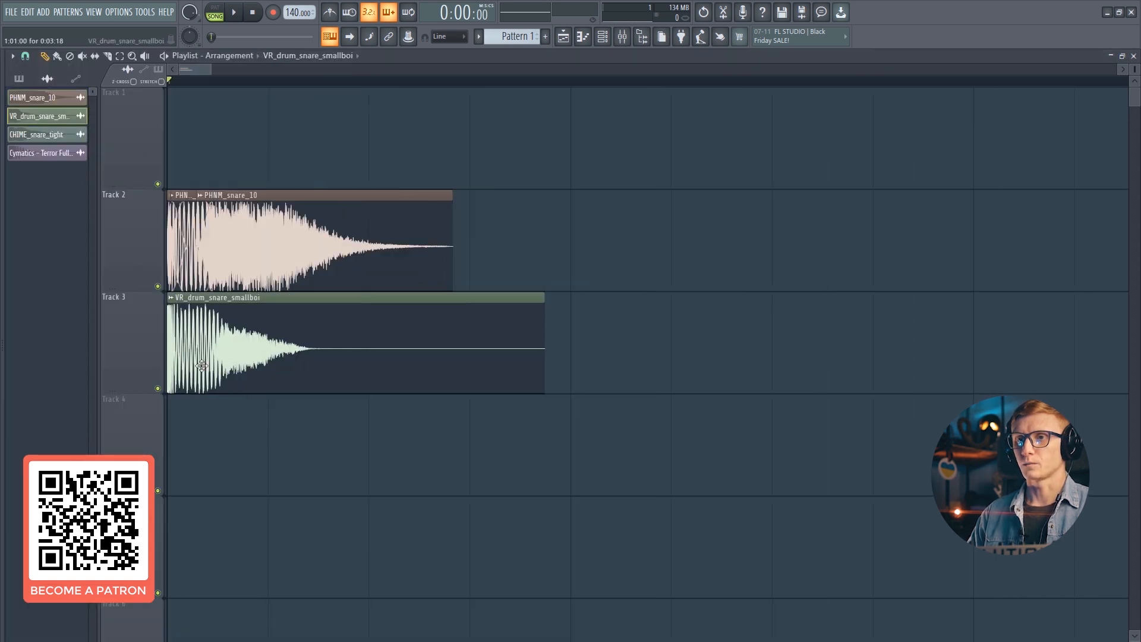
- Place the CHIME_snare_tight sample at the start of Track 4
left_click(68, 134)
left_click_drag(276, 499, 246, 500)
- Solo each snare track in turn, play it, and unsolo the tracks
right_click(161, 391)
right_click(159, 388)
key("space")
key("space")
right_click(158, 491)
key("space")
key("space")
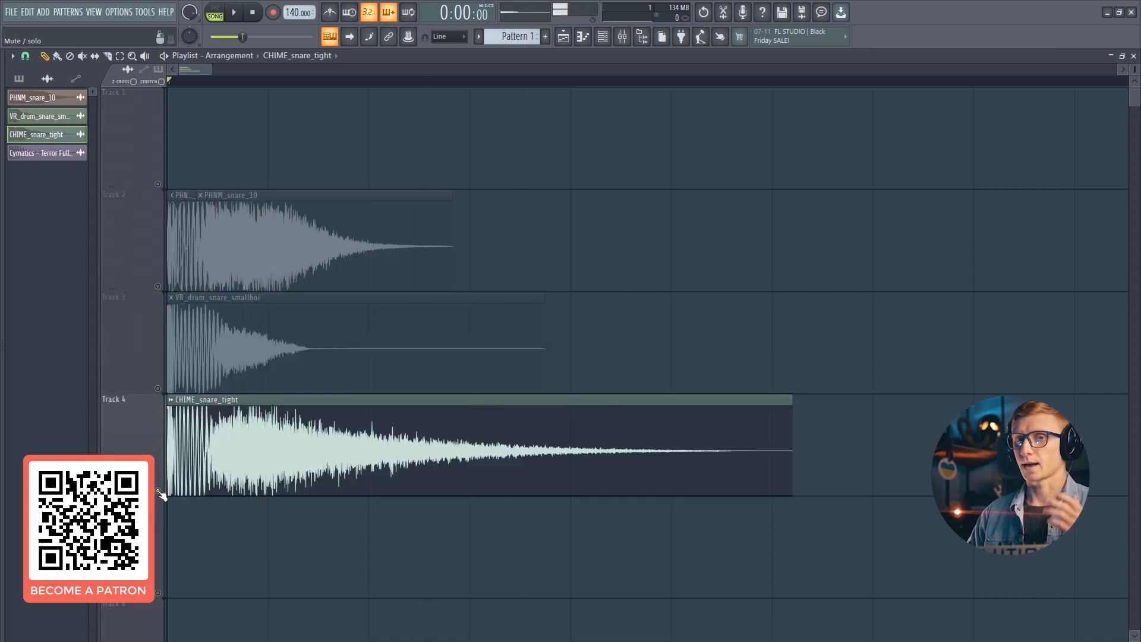
right_click(158, 286)
key("space")
key("space")
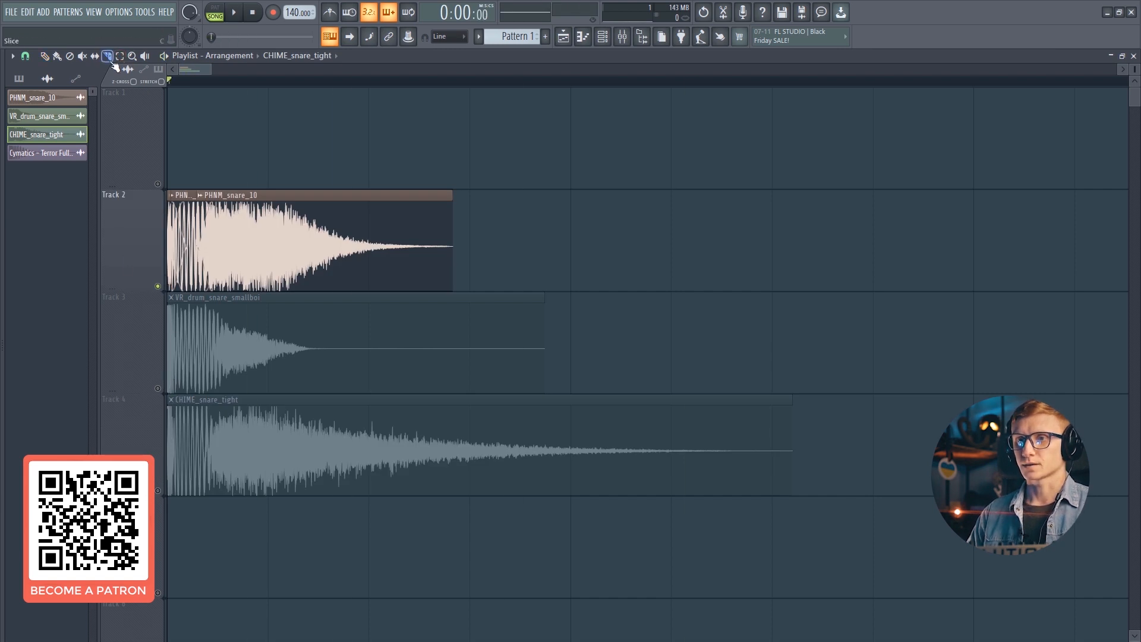
right_click(157, 286)
- Slice the VR_drum_snare_smallboi and CHIME_snare_tight clips at the same two points as the PHNM slices
left_click_drag(178, 327, 176, 502)
left_click_drag(223, 337, 226, 507)
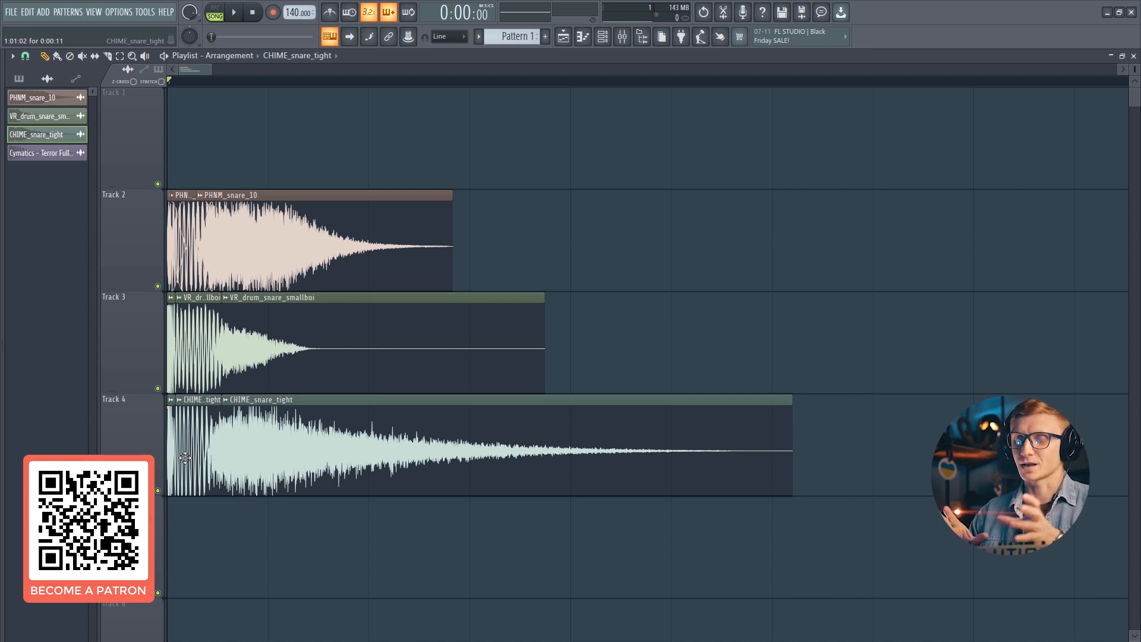
- Spread the PHNM_snare_10 body and tail slices apart again along Track 2
left_click(28, 58)
left_click(38, 112)
left_click_drag(255, 223, 389, 245)
left_click_drag(206, 244, 261, 242)
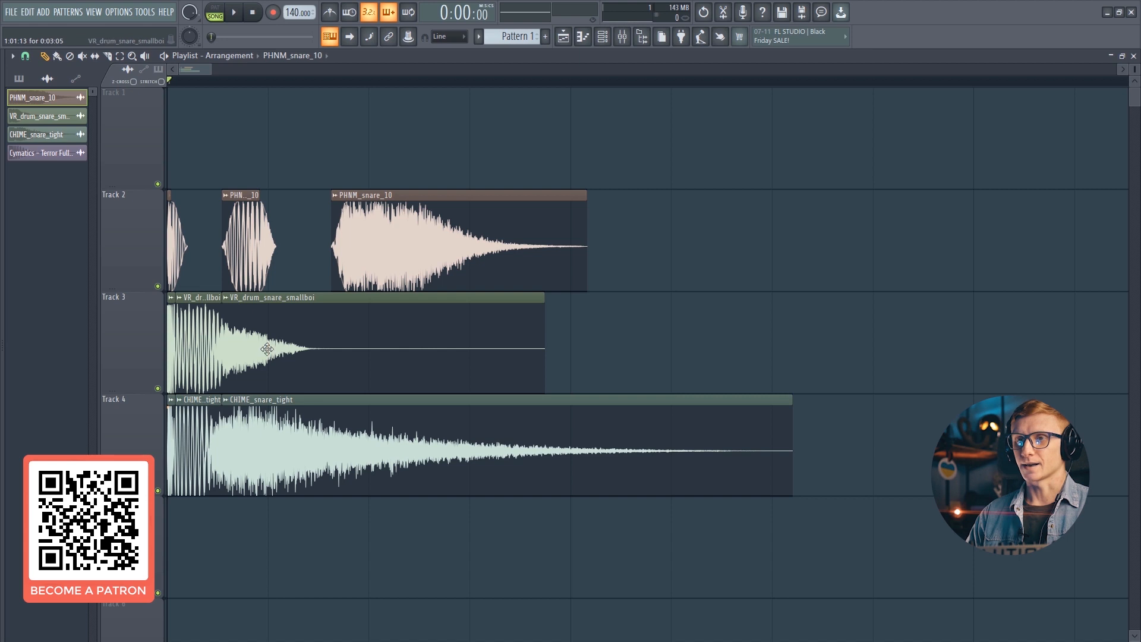
- Spread the VR_drum_snare_smallboi slices to line up with the PHNM slices and change its declicking mode
left_click_drag(285, 343, 399, 344)
left_click_drag(205, 341, 264, 341)
double_click(262, 341)
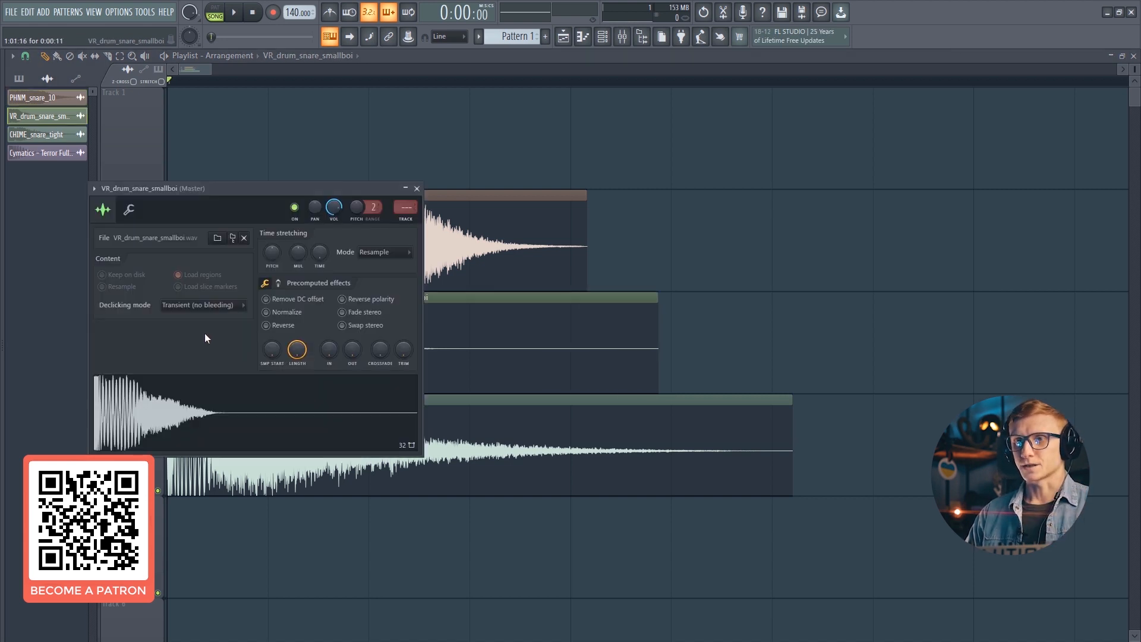
left_click(196, 302)
left_click(194, 352)
key("Escape")
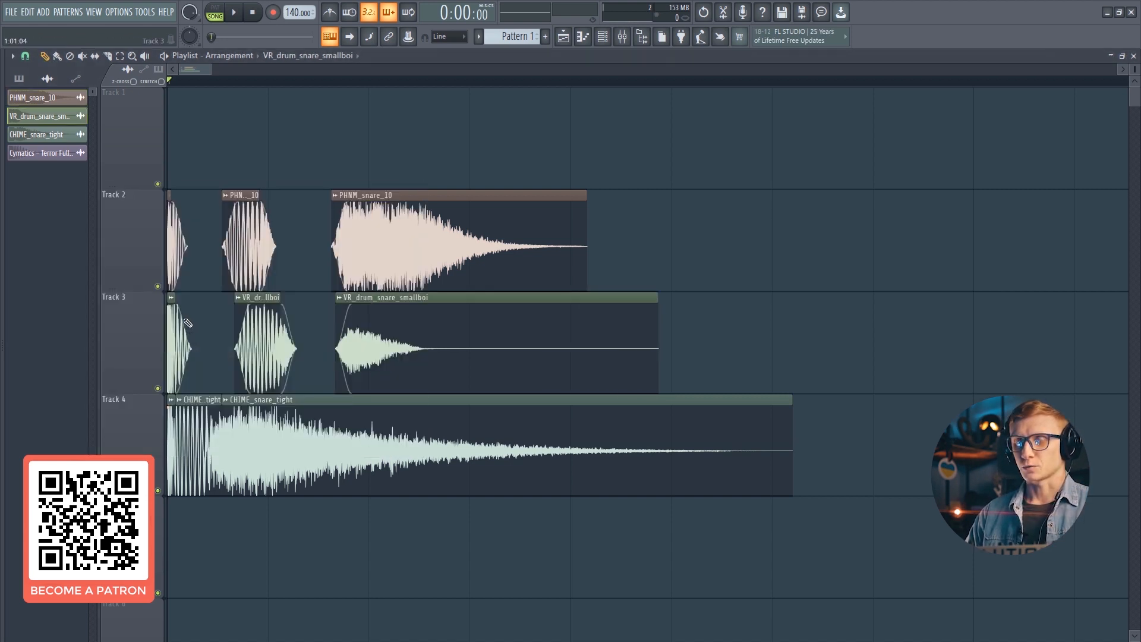
left_click_drag(175, 318, 170, 319)
mouse_move(237, 331)
left_mouse_down()
mouse_move(202, 333)
mouse_move(230, 342)
mouse_move(275, 331)
mouse_move(247, 328)
left_mouse_up()
mouse_move(337, 330)
left_mouse_down()
mouse_move(292, 330)
mouse_move(336, 330)
left_mouse_up()
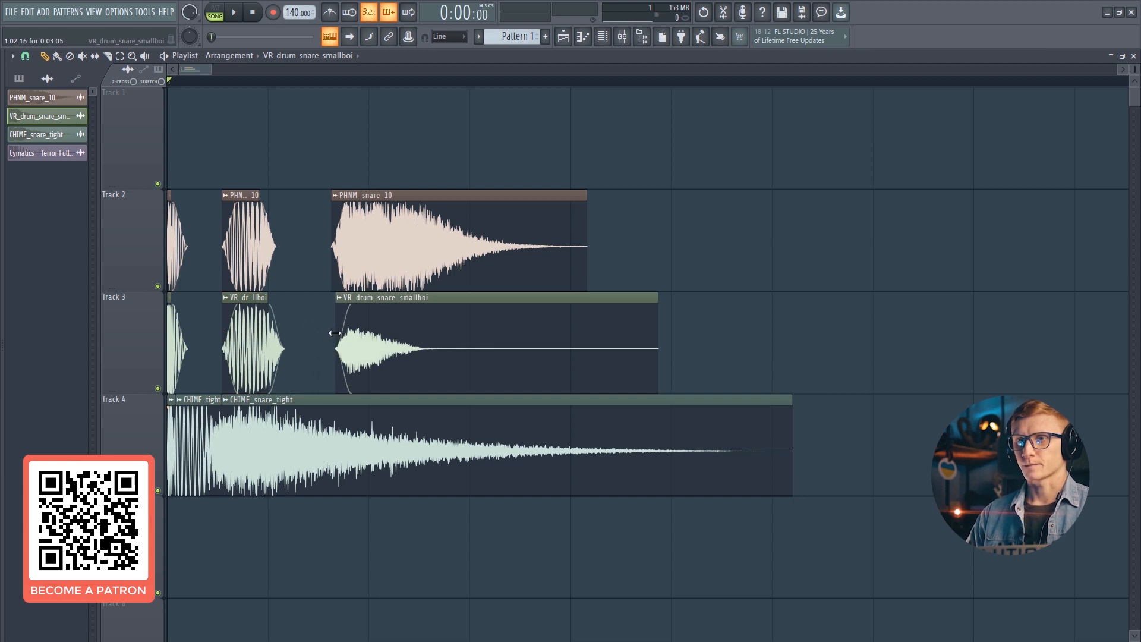
- Spread the CHIME_snare_tight slices to line up with the others and change its declicking mode
left_click_drag(262, 425, 379, 425)
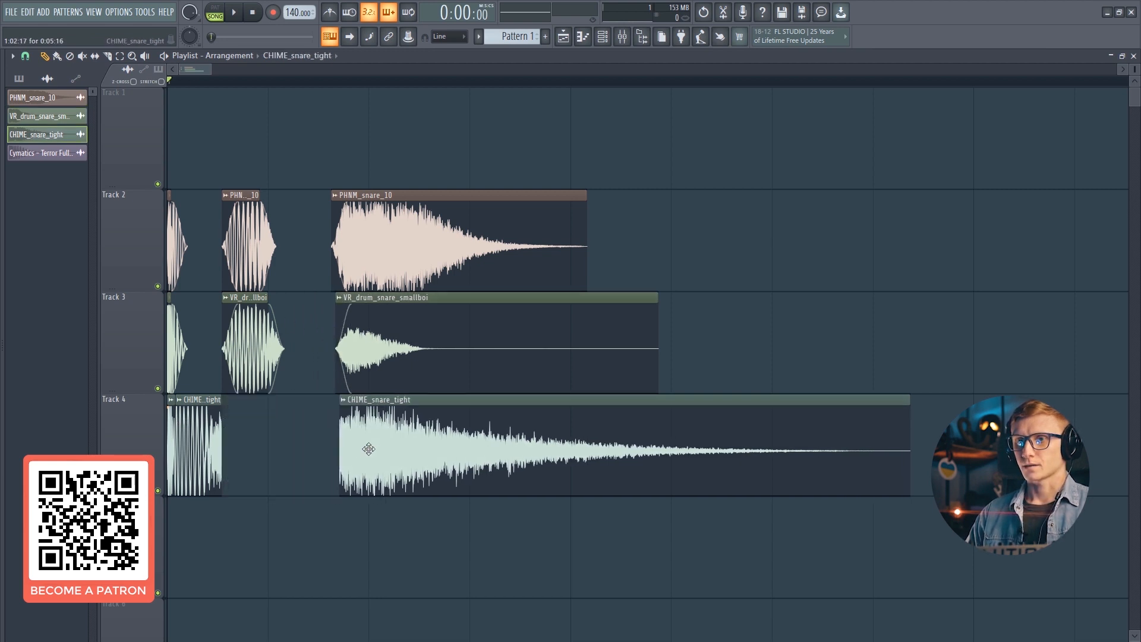
left_click_drag(200, 423, 288, 423)
double_click(172, 425)
left_click(194, 324)
left_click(196, 366)
key("Escape")
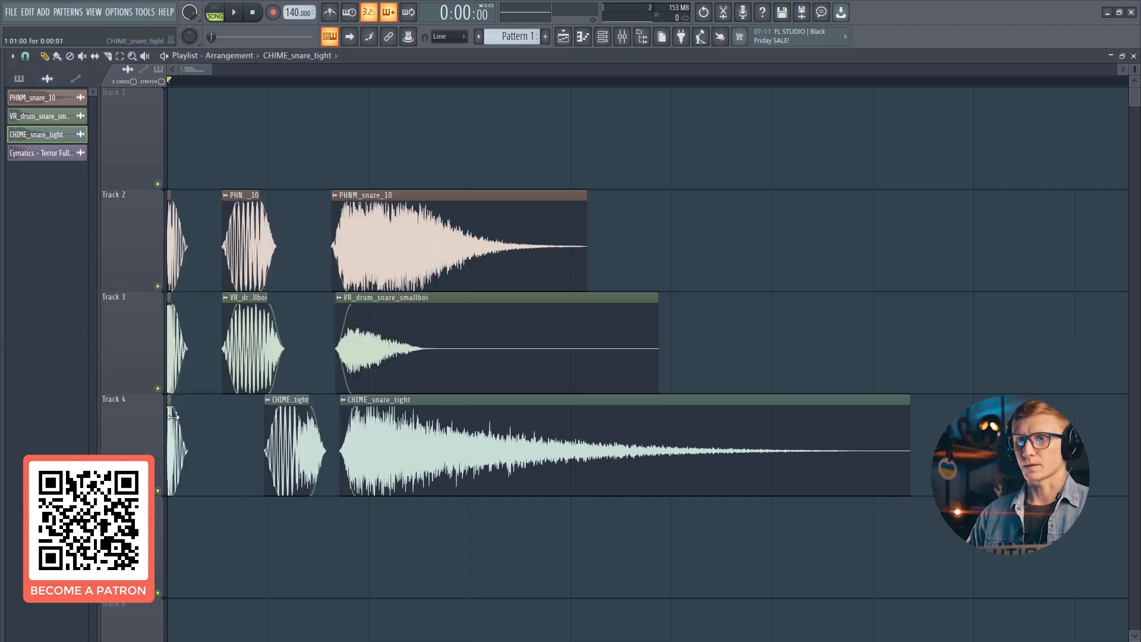
mouse_move(265, 431)
left_mouse_down()
mouse_move(239, 436)
mouse_move(294, 437)
mouse_move(249, 437)
left_mouse_up()
left_click_drag(342, 437, 381, 451)
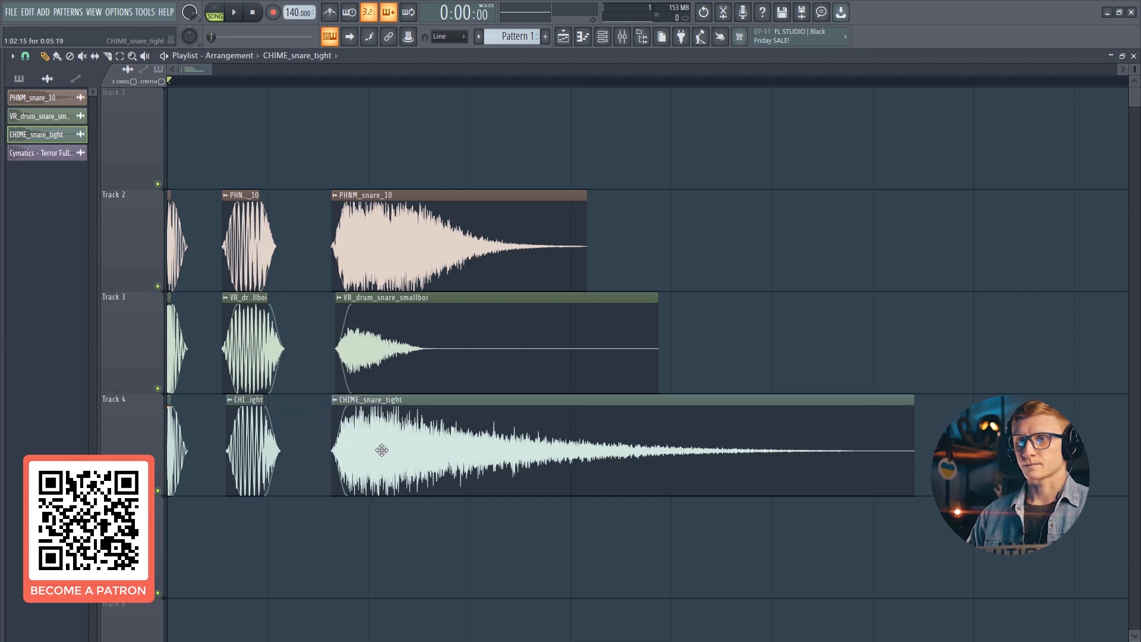
- Place a copy of the PHNM_snare_10 transient slice at the start of Track 5
scroll(224, 150, "down", 2)
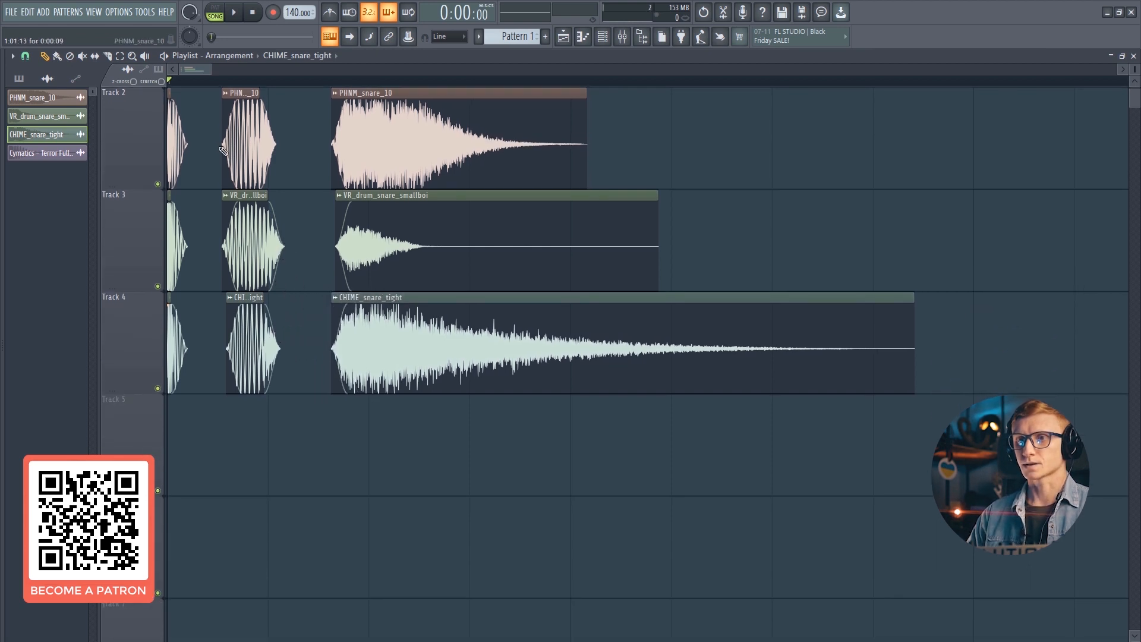
left_click(176, 146)
right_click(185, 135)
left_click(170, 138)
scroll(204, 183, "up", 1)
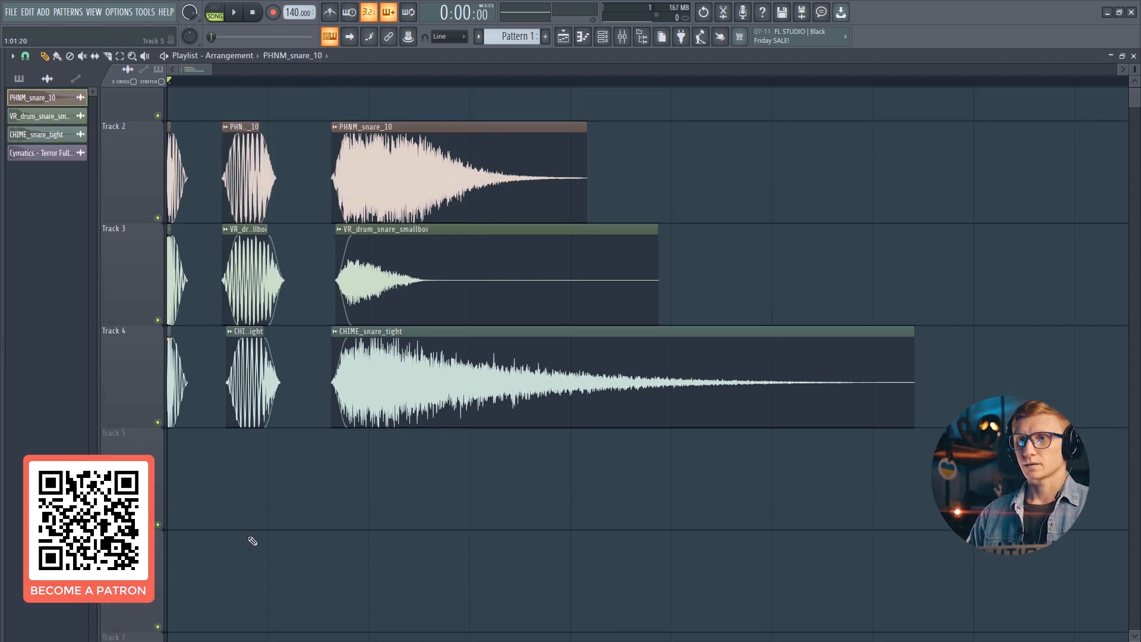
left_click(207, 570)
left_click_drag(198, 576, 169, 473)
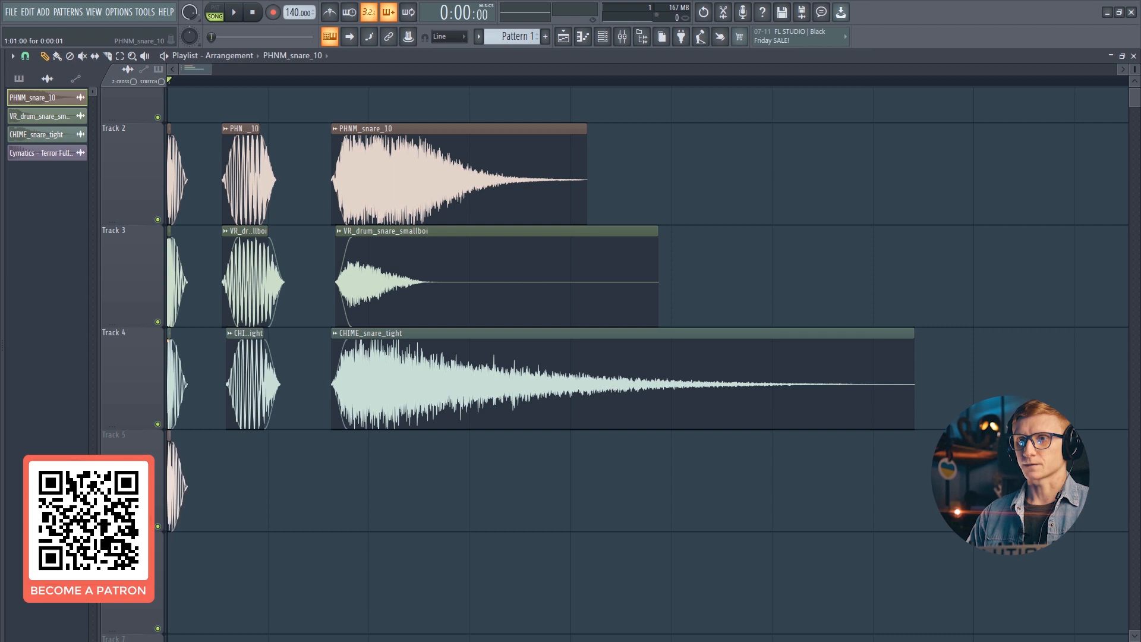
- Add the VR_drum_snare_smallboi body slice and CHIME_snare_tight tail slice to Track 5
left_click(253, 256)
left_click(269, 484)
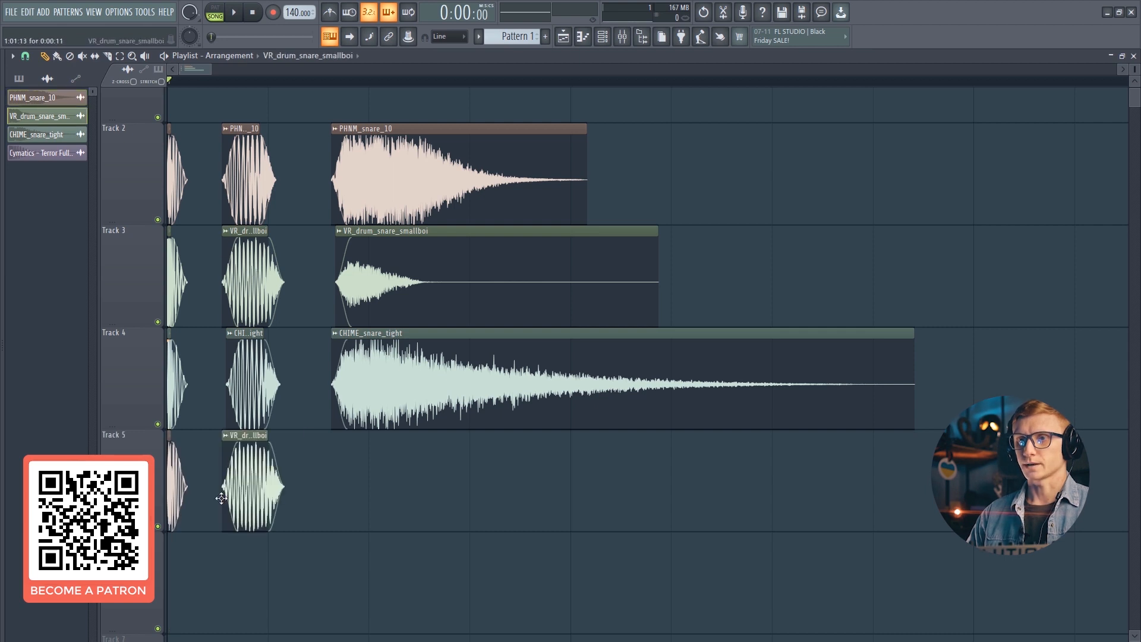
left_click(377, 366)
left_click(368, 494)
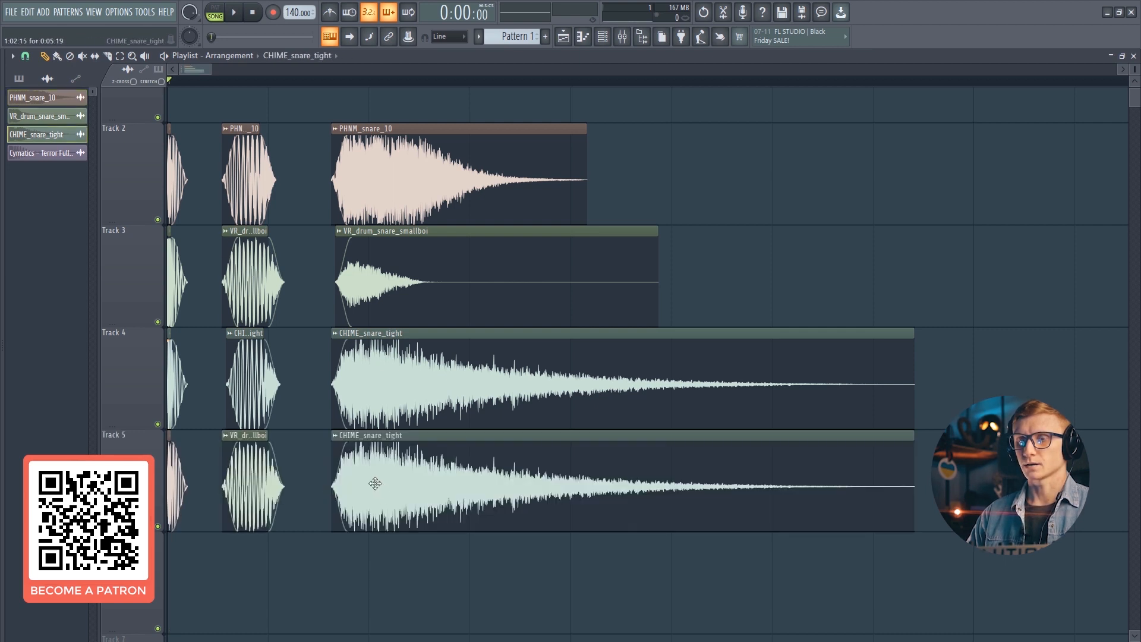
- Color the VR_drum_snare_smallboi channel purple
right_click(59, 100)
right_click(48, 117)
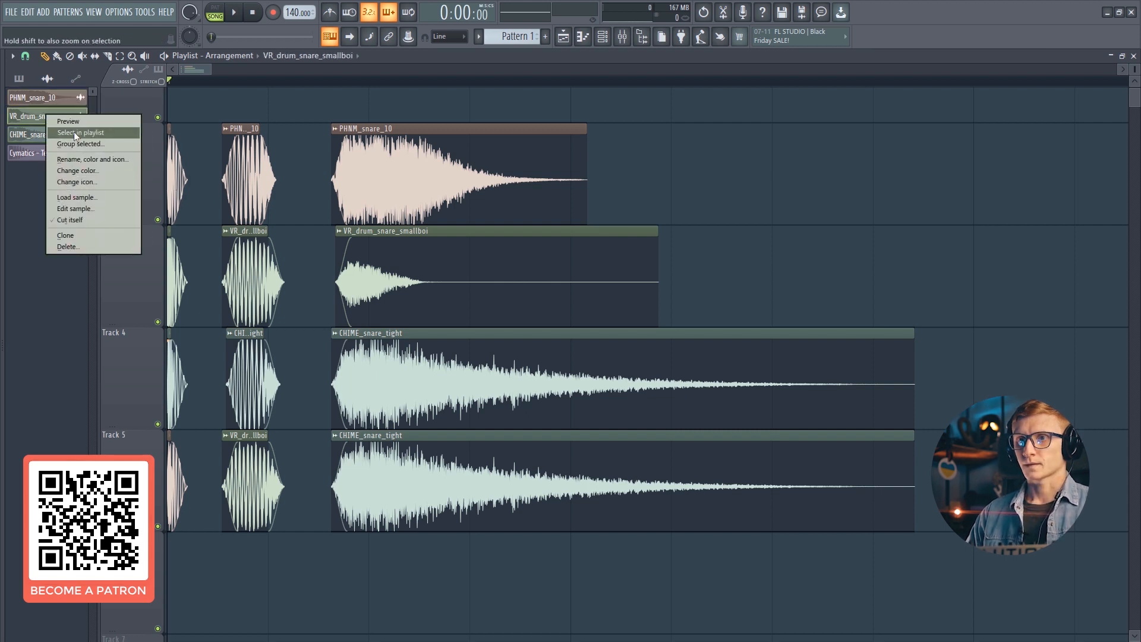
left_click(82, 158)
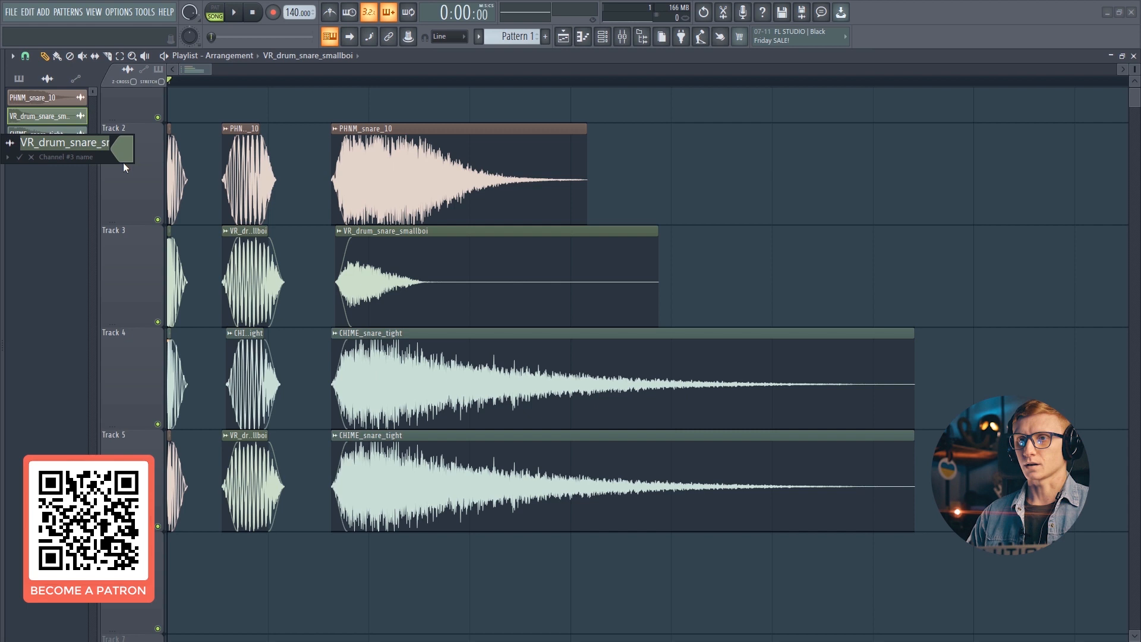
left_click(186, 250)
key("Return")
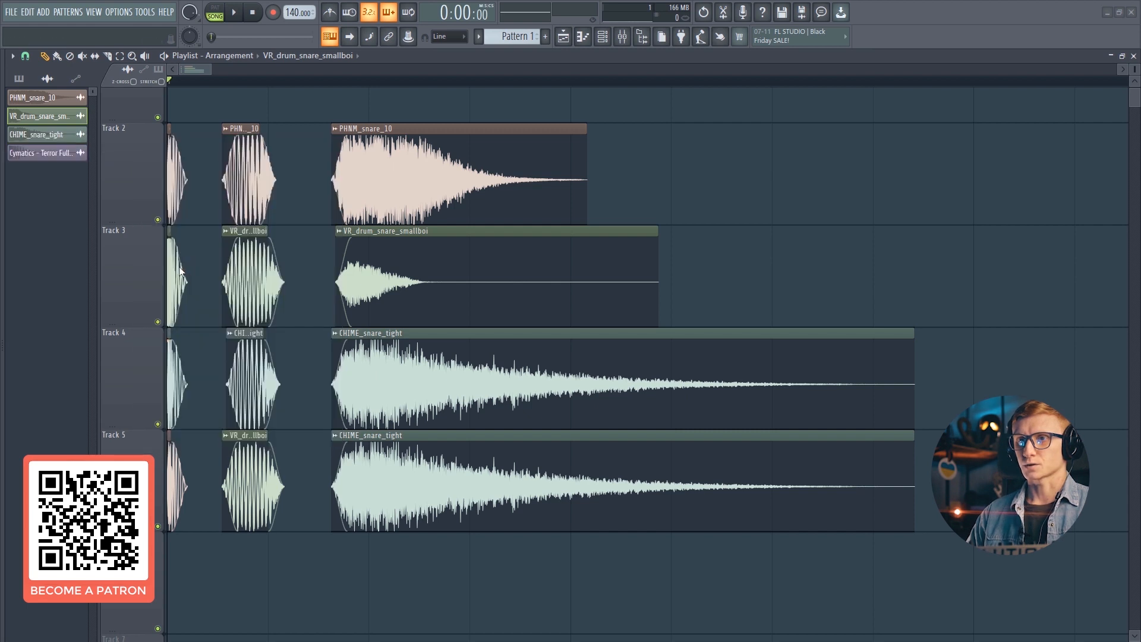
- Color the CHIME_snare_tight channel orange
right_click(37, 134)
left_click(64, 177)
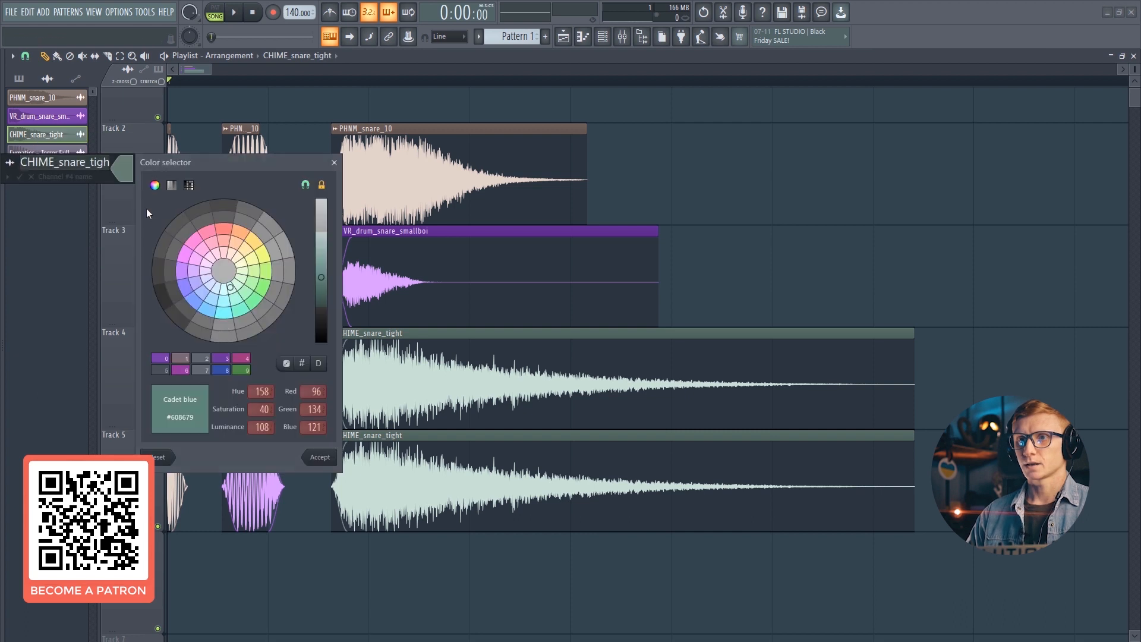
left_click(246, 238)
key("Return")
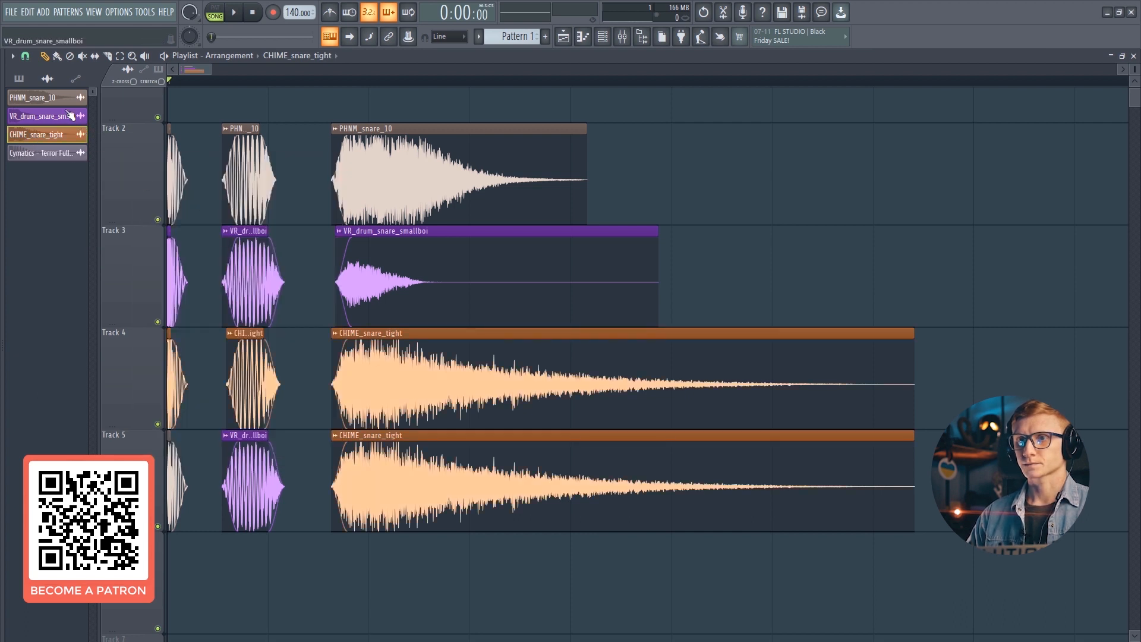
- Color the PHNM_snare_10 channel green
right_click(65, 99)
left_click(85, 145)
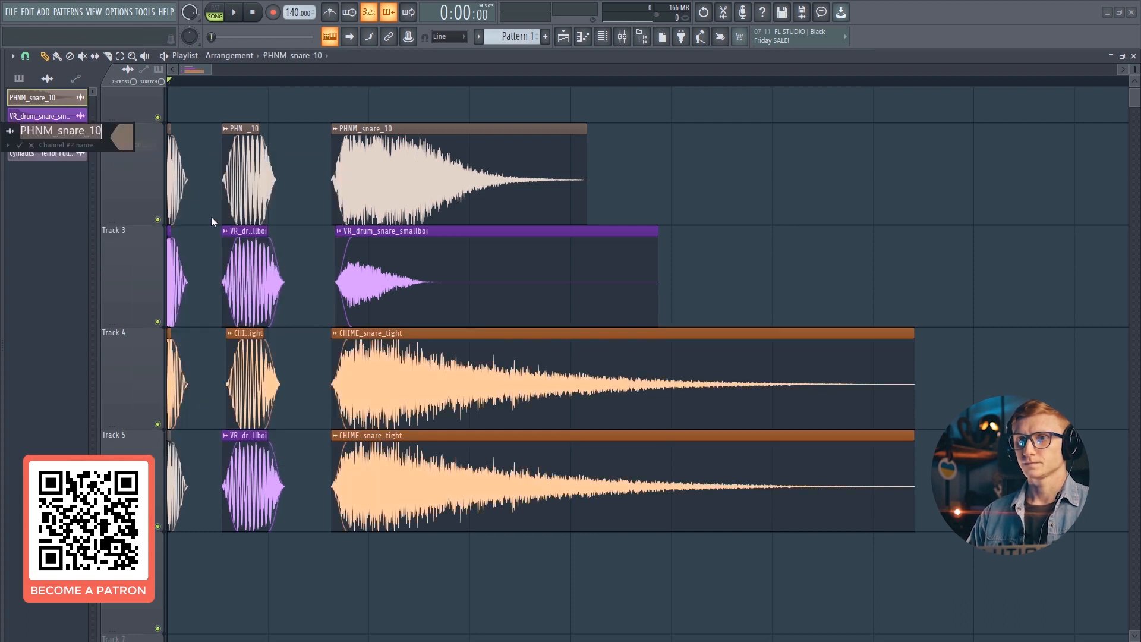
left_click(128, 144)
left_click(274, 253)
key("Return")
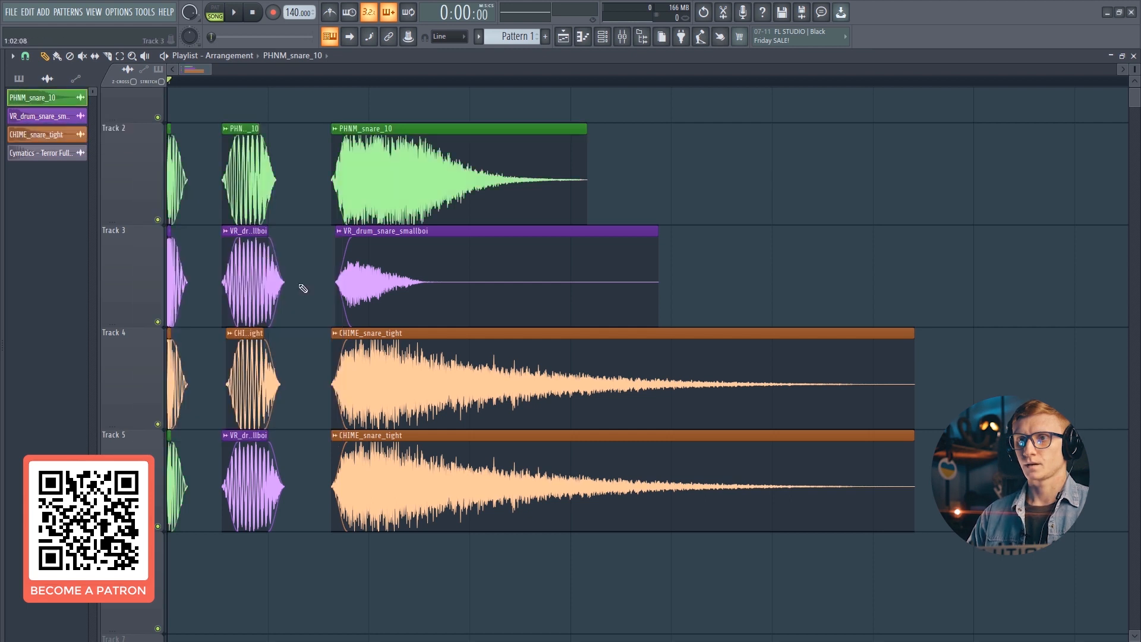
- Slide the Track 5 body and tail slices directly behind the transient to form one snare
left_click_drag(245, 477, 195, 478)
left_click_drag(367, 476, 193, 462)
left_click_drag(262, 474, 254, 473)
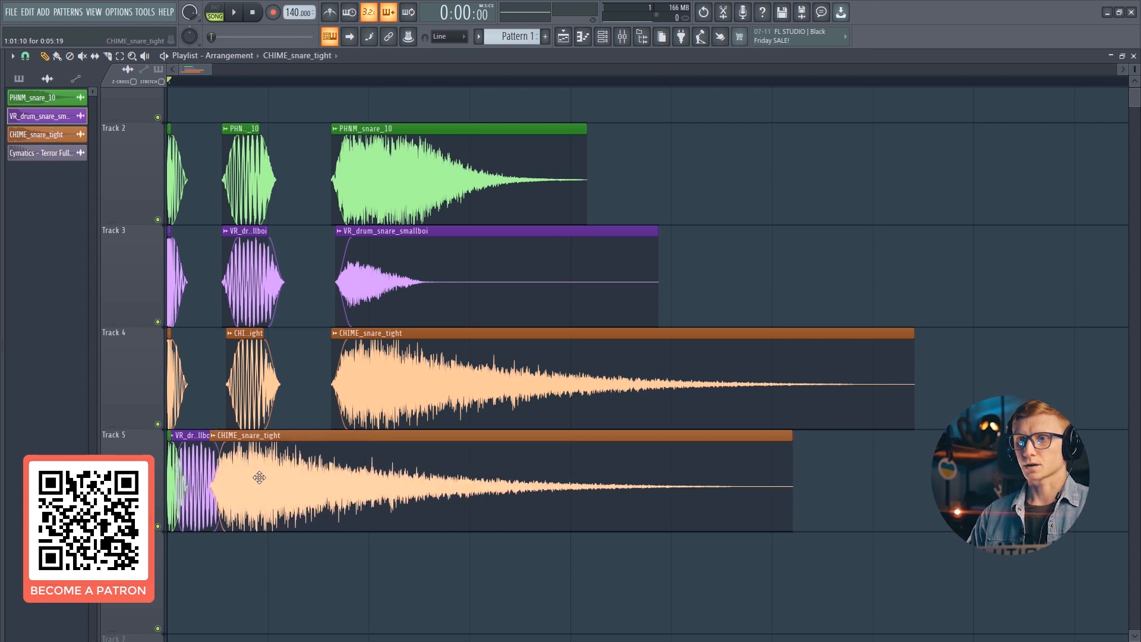
- Solo Track 5 and play the combined snare
left_click(159, 526, "ctrl")
key("space")
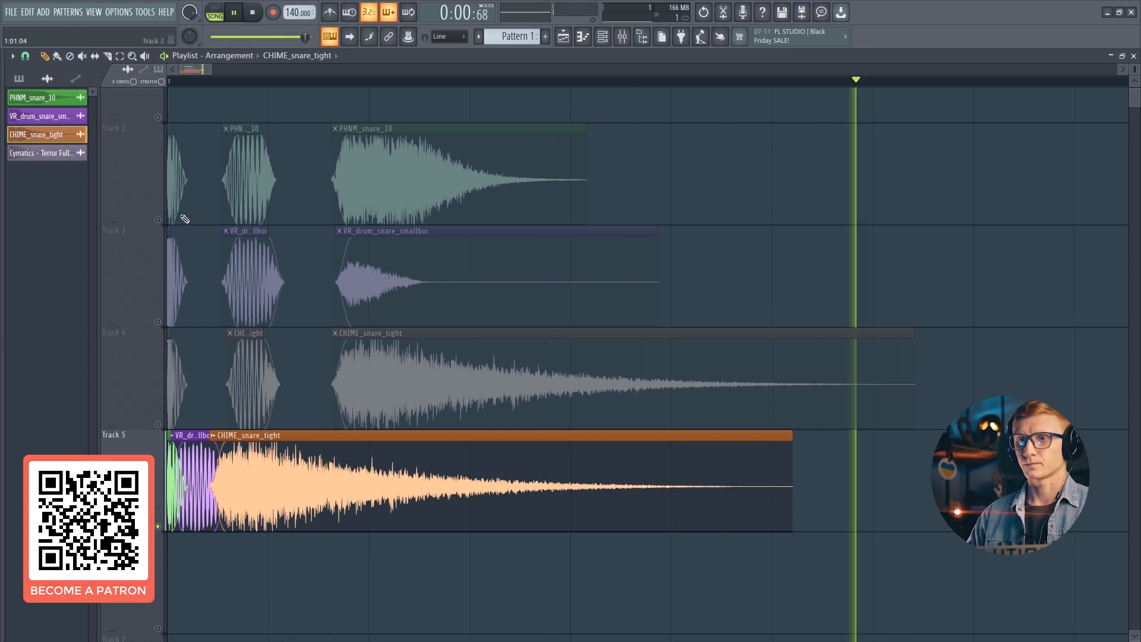
key("space")
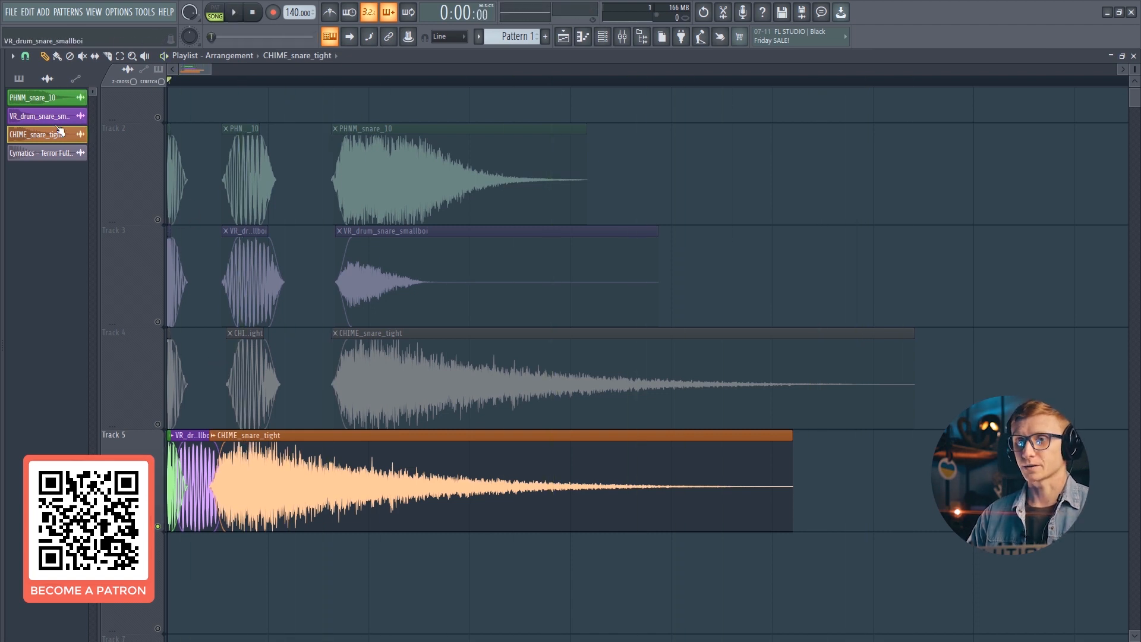
left_click(50, 99)
left_click(51, 116)
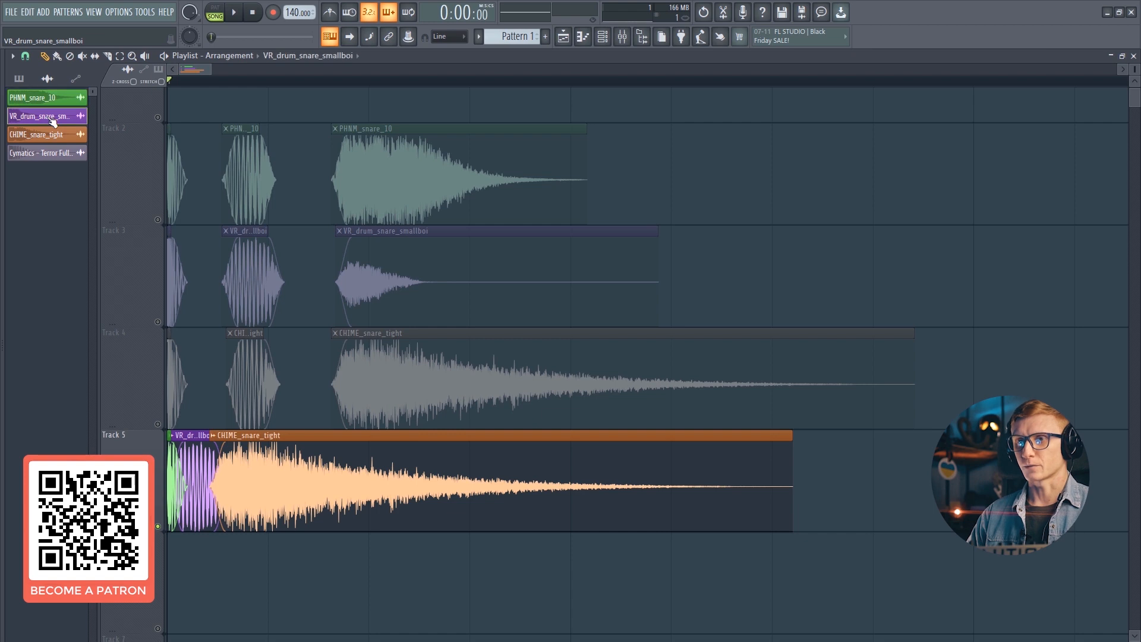
left_click(51, 139)
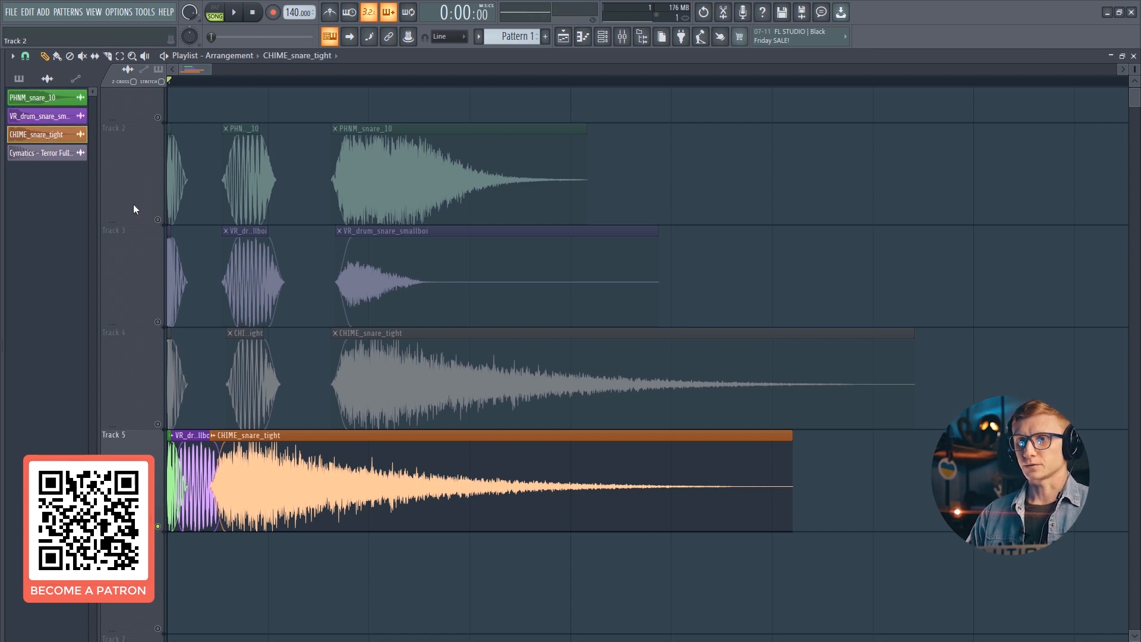
key("space")
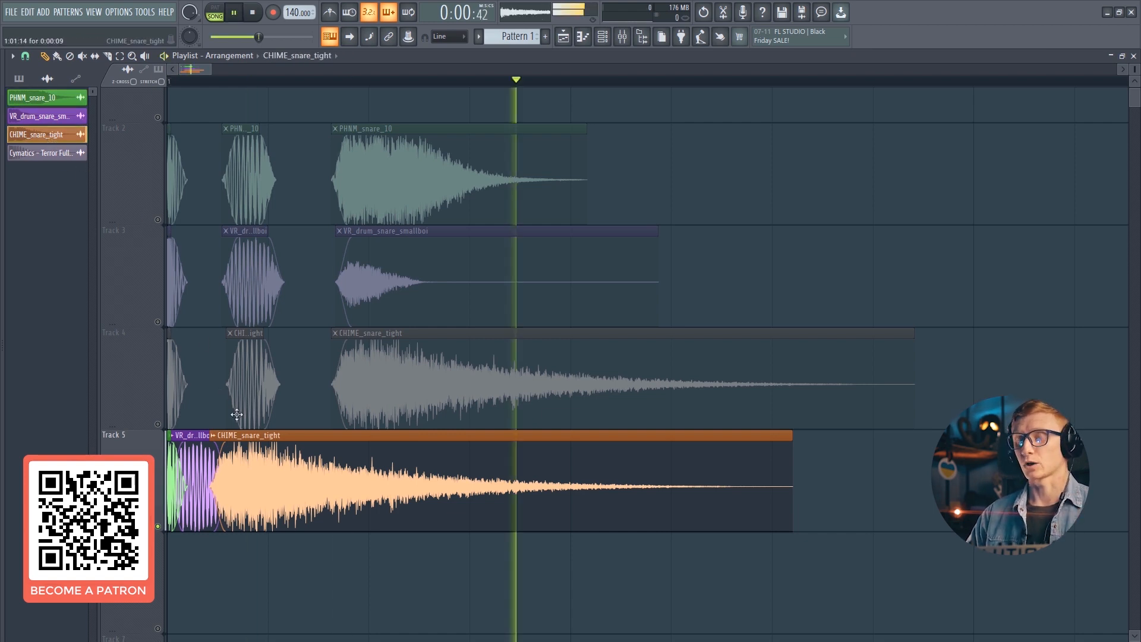
- Nudge the CHIME_snare_tight tail slightly later on Track 5 and replay the layered snare
key("space")
key("space")
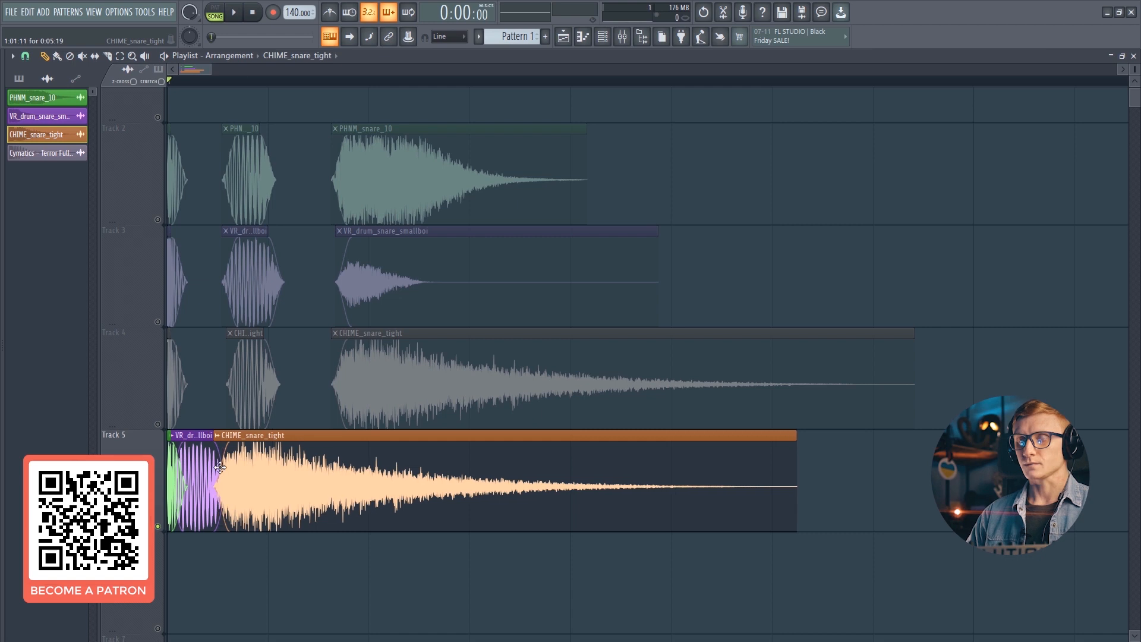
left_click_drag(217, 466, 242, 476)
key("space")
left_click(186, 453)
key("space")
key("space")
key("space")
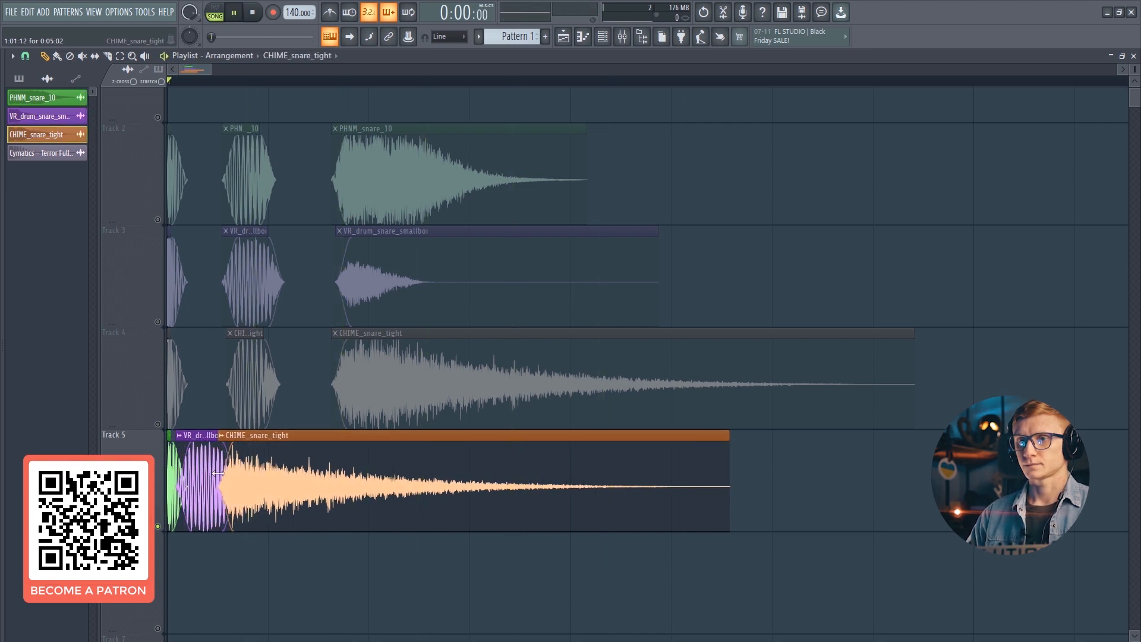
key("space")
- Replace the Track 5 tail with the PHNM_snare_10 tail slice placed behind the body, and play it
scroll(243, 428, "down", 1)
scroll(275, 466, "up", 1)
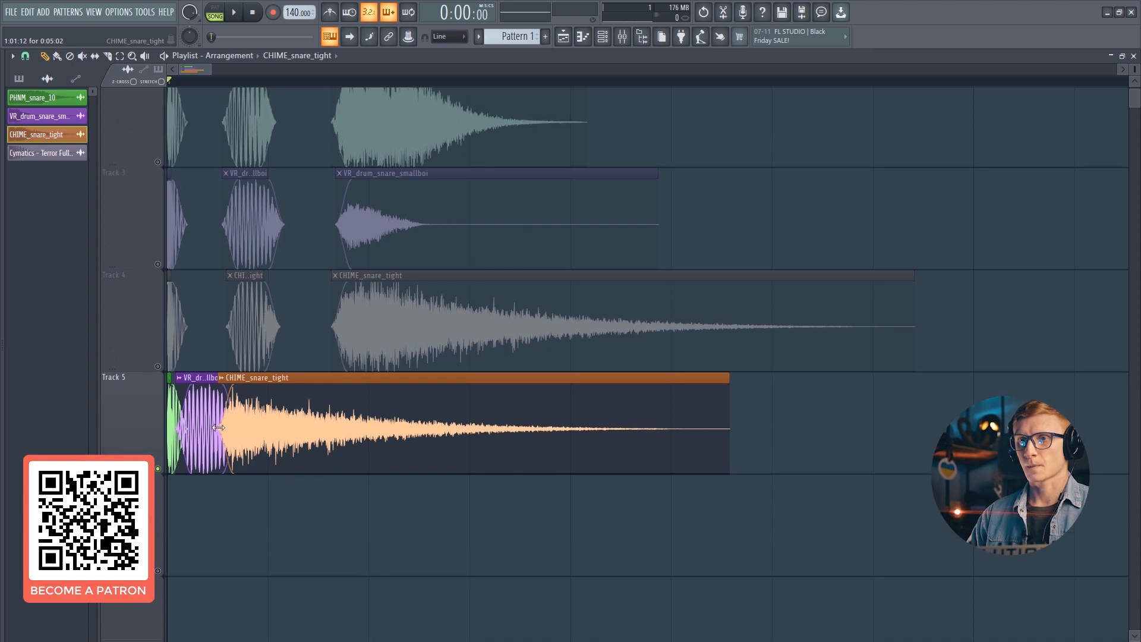
right_click(259, 424)
scroll(401, 197, "up", 1)
left_click(410, 164)
left_click_drag(310, 453, 270, 462)
key("space")
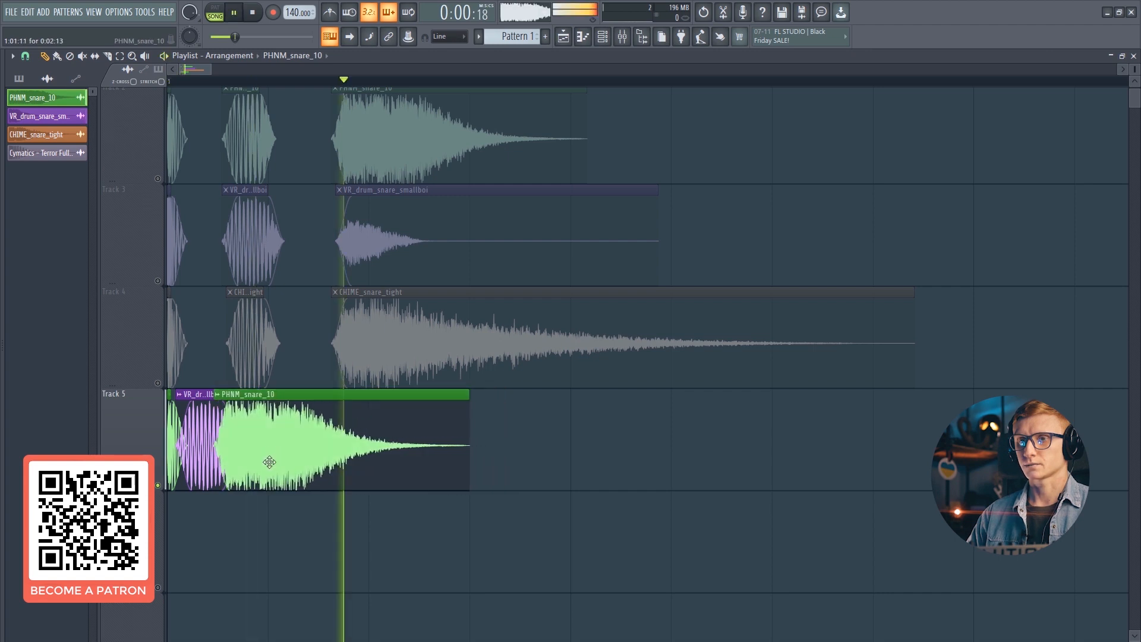
key("space")
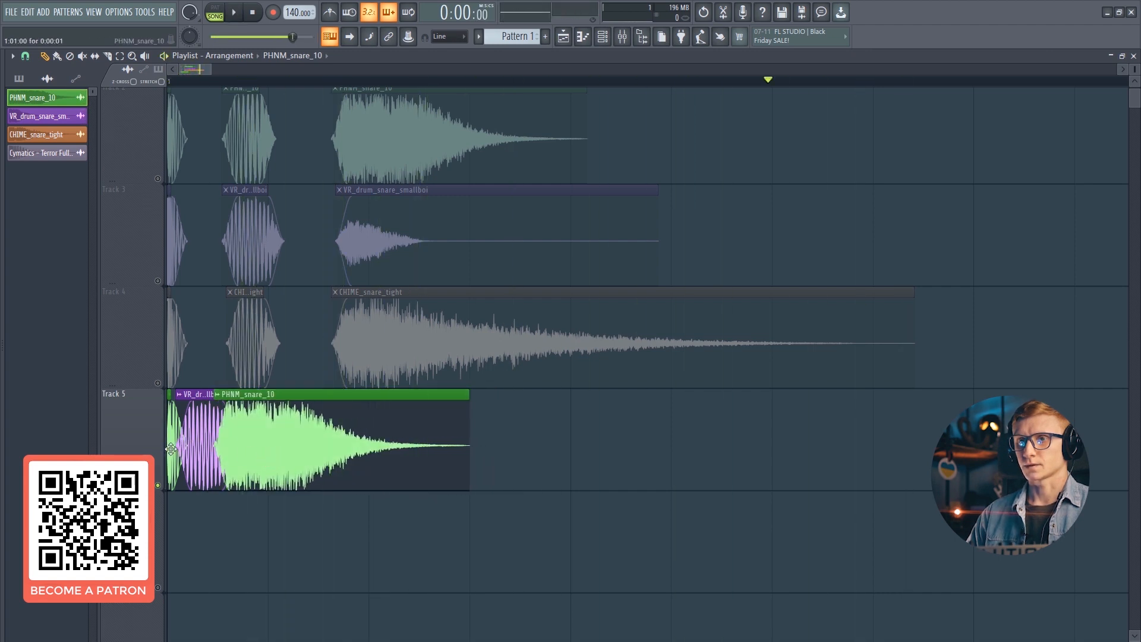
- Slide the PHNM_snare_10 tail slightly earlier against the body and replay
left_click_drag(290, 435, 262, 434)
key("space")
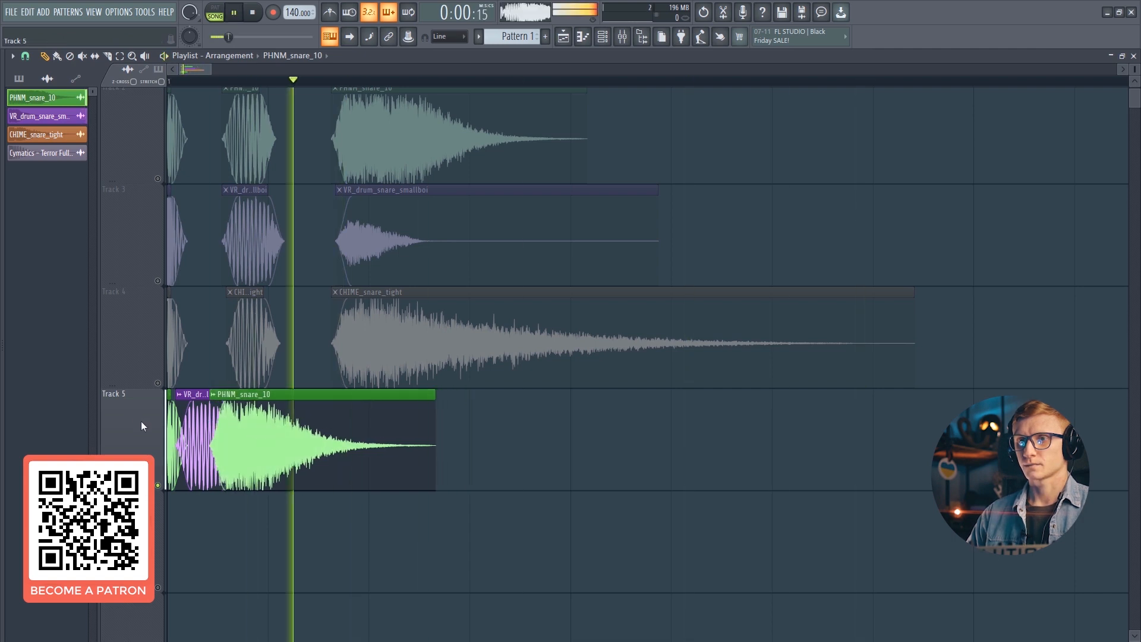
key("space")
- Swap the Track 5 transient for the CHIME_snare_tight transient slice and play the result
right_click(170, 412)
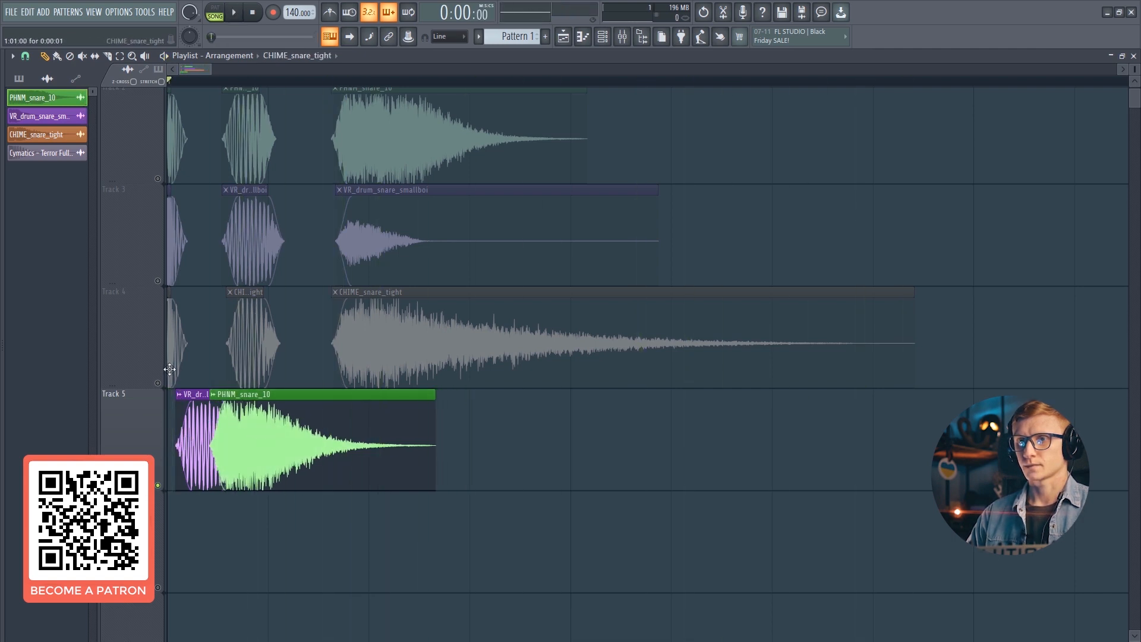
left_click_drag(192, 506, 184, 423)
key("space")
- Nudge the body slice slightly earlier on Track 5 and replay the layered snare
key("space")
key("space")
key("space")
left_click_drag(254, 436, 249, 436)
key("space")
key("space")
double_click(171, 338)
key("space")
left_click(264, 351)
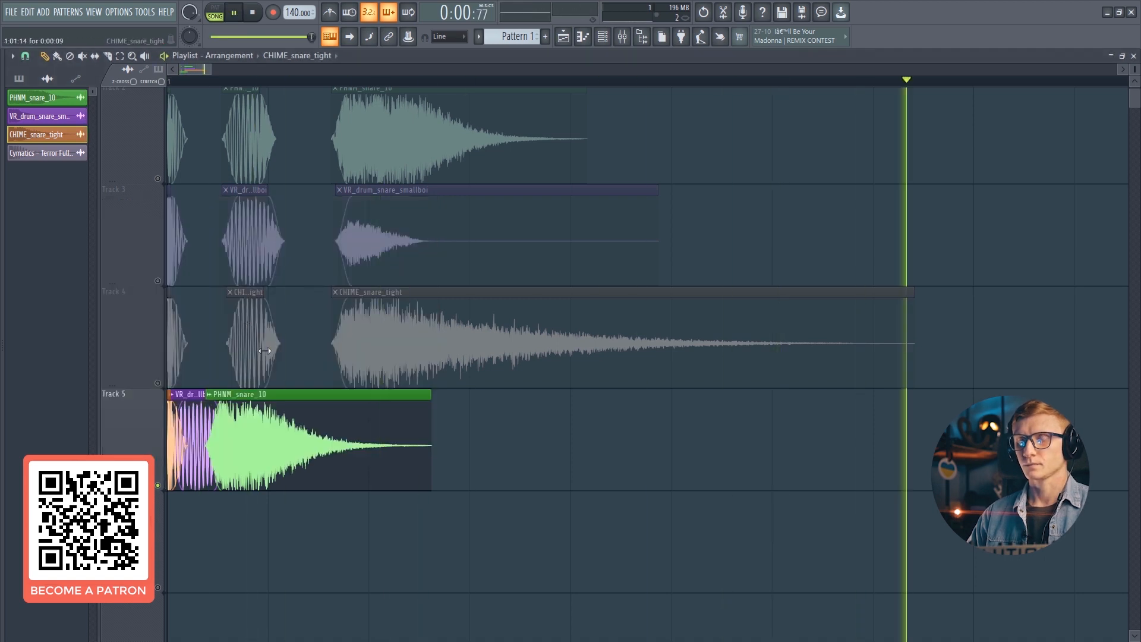
key("space")
- Try raising the pitch of the VR_drum_snare_smallboi body slice, then reset it
double_click(266, 242)
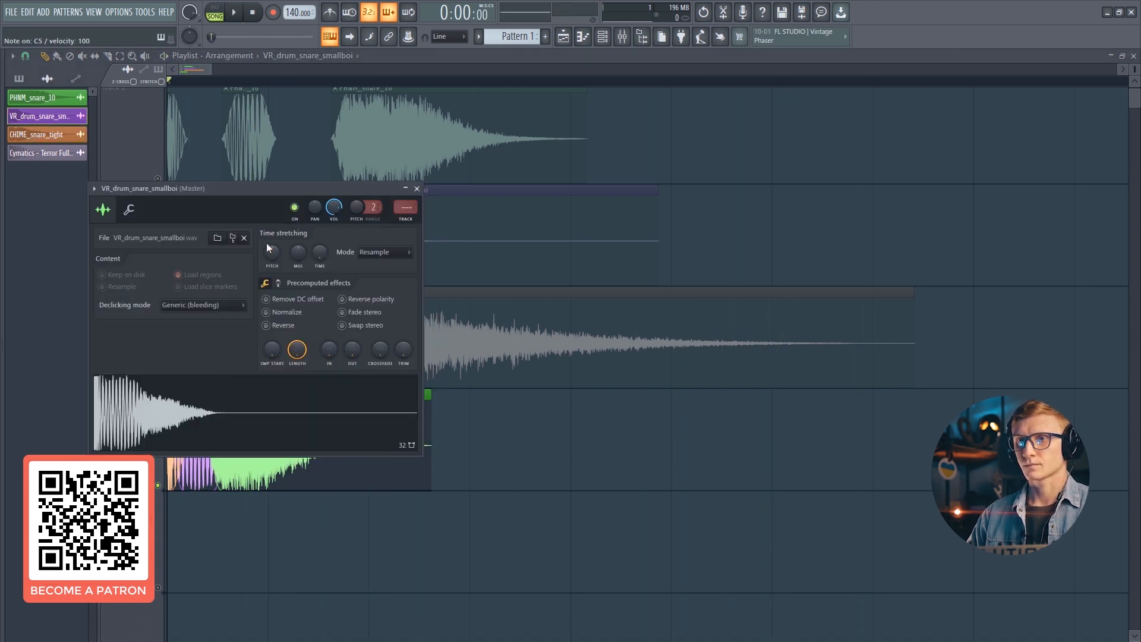
scroll(272, 252, "up", 3)
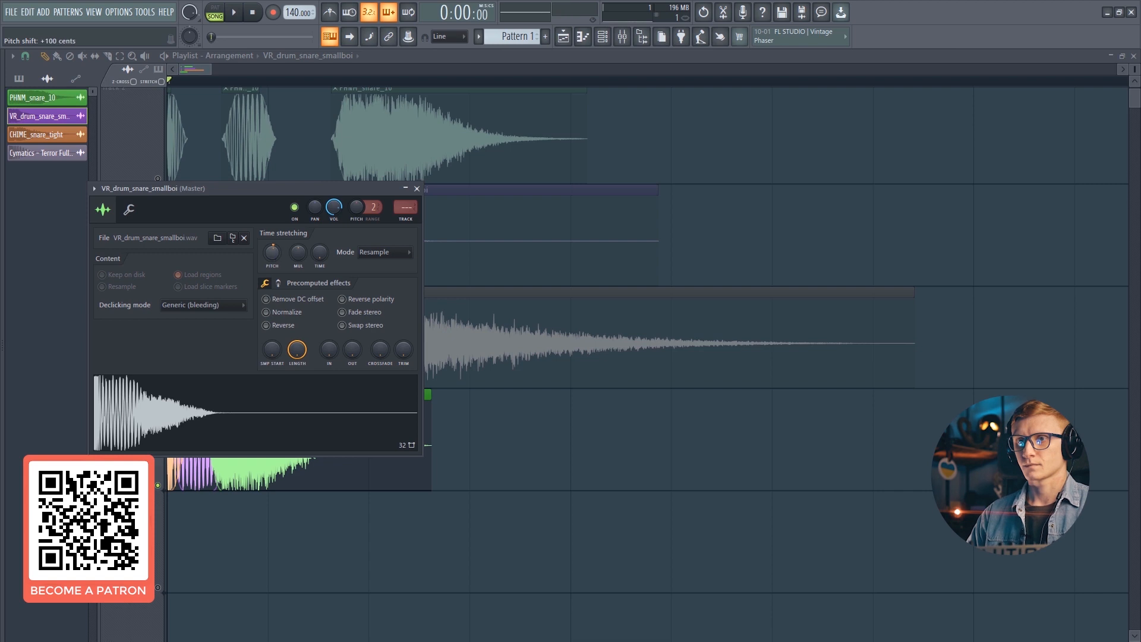
right_click(276, 251)
left_click(283, 255)
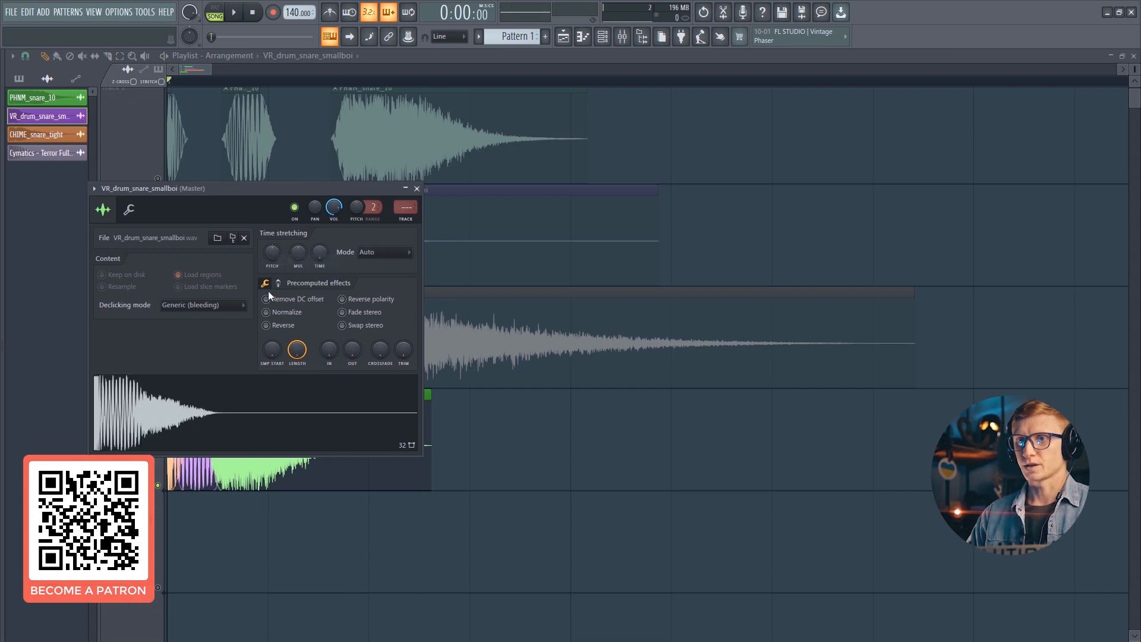
- Try a Pogo effect of about 34% on the VR_drum_snare_smallboi body, then reset it
left_click(278, 283)
left_click_drag(403, 349, 401, 347)
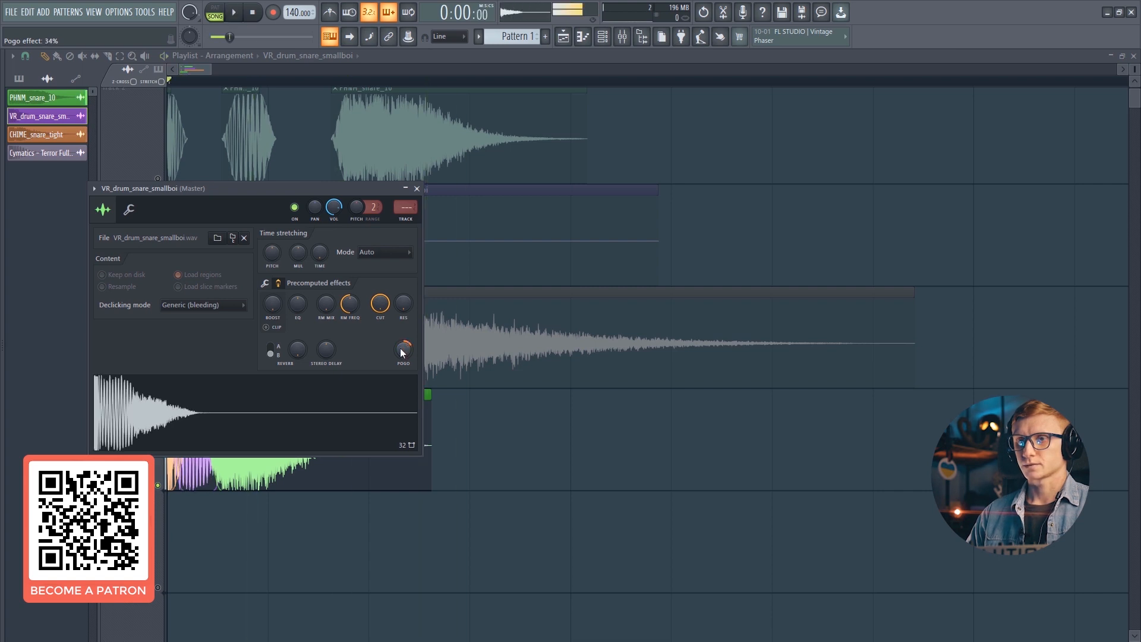
right_click(402, 351)
left_click(416, 358)
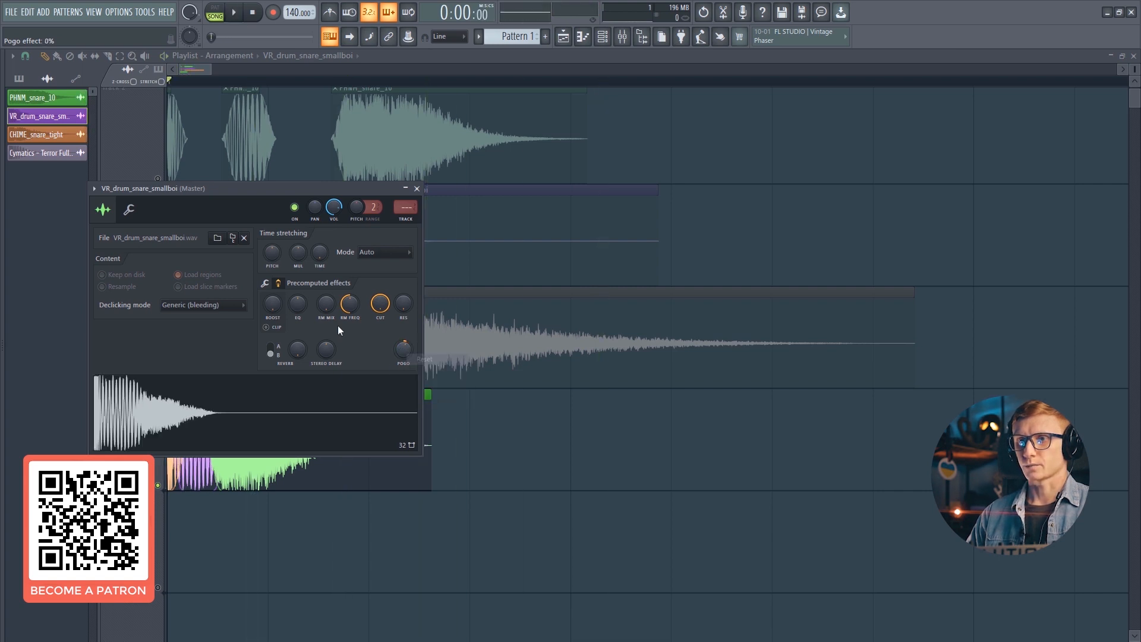
key("Escape")
- Try a Pogo effect of about 37% on the PHNM_snare_10 tail while replaying it
double_click(262, 447)
left_click(262, 267)
left_click_drag(386, 334, 388, 335)
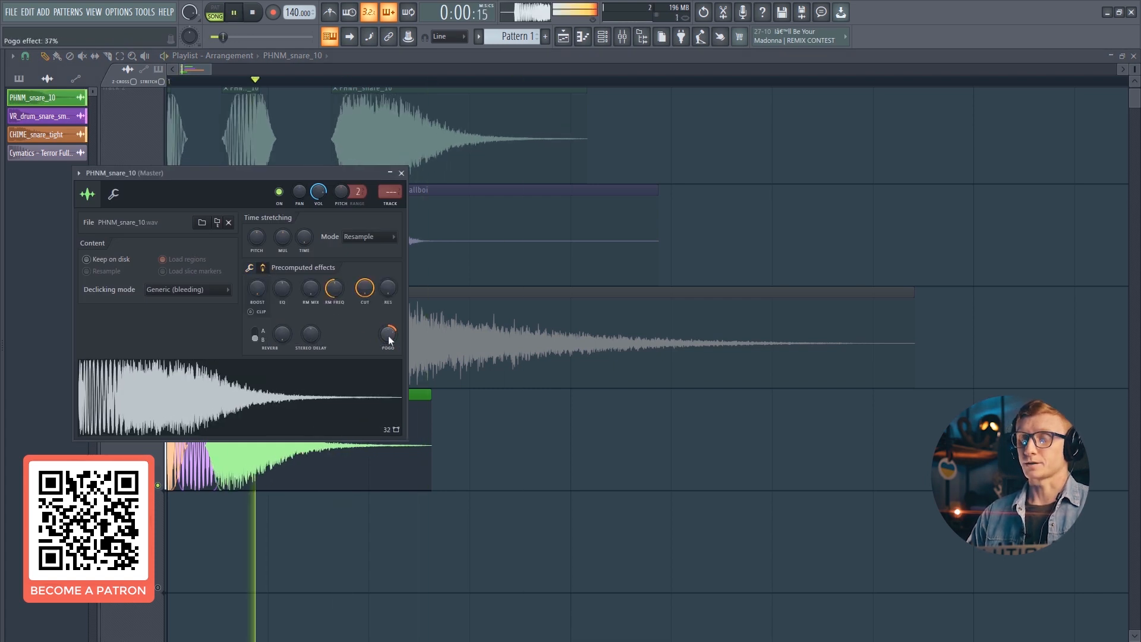
key("space")
key("space")
mouse_move(258, 238)
left_mouse_down()
mouse_move(258, 228)
mouse_move(259, 244)
left_mouse_up()
- Try a Pogo effect of about -56% on the PHNM_snare_10 tail, reset it and close the settings
key("space")
key("space")
key("space")
key("space")
key("space")
left_click(259, 236, "alt")
key("space")
left_click_drag(387, 335, 387, 354)
key("space")
key("space")
key("space")
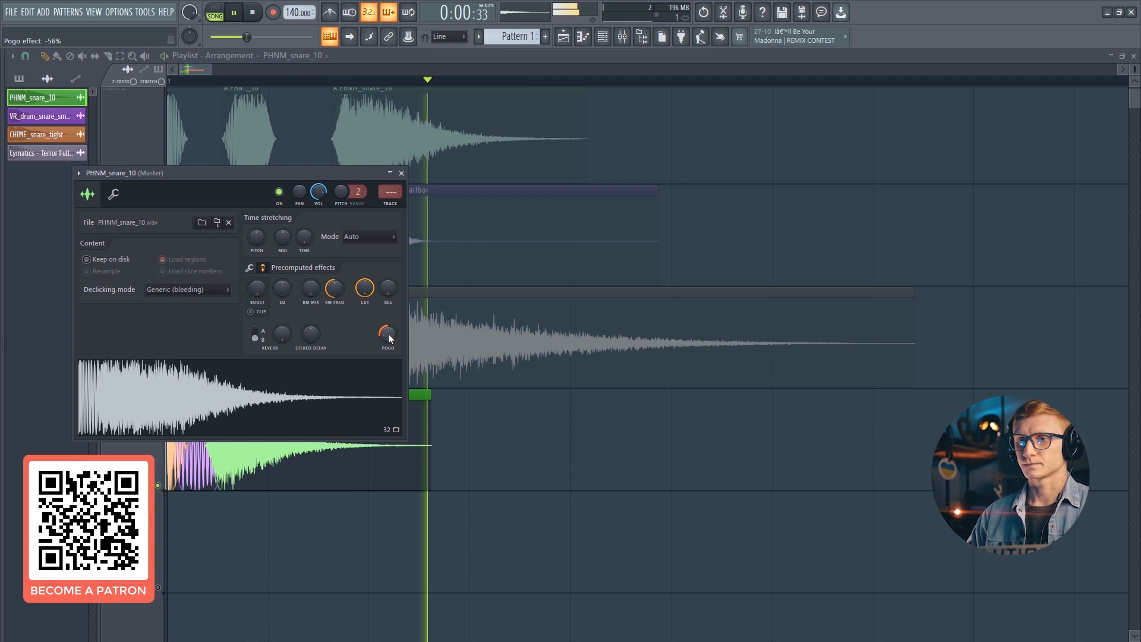
right_click(388, 333)
left_click(397, 343)
key("space")
key("space")
key("Escape")
key("space")
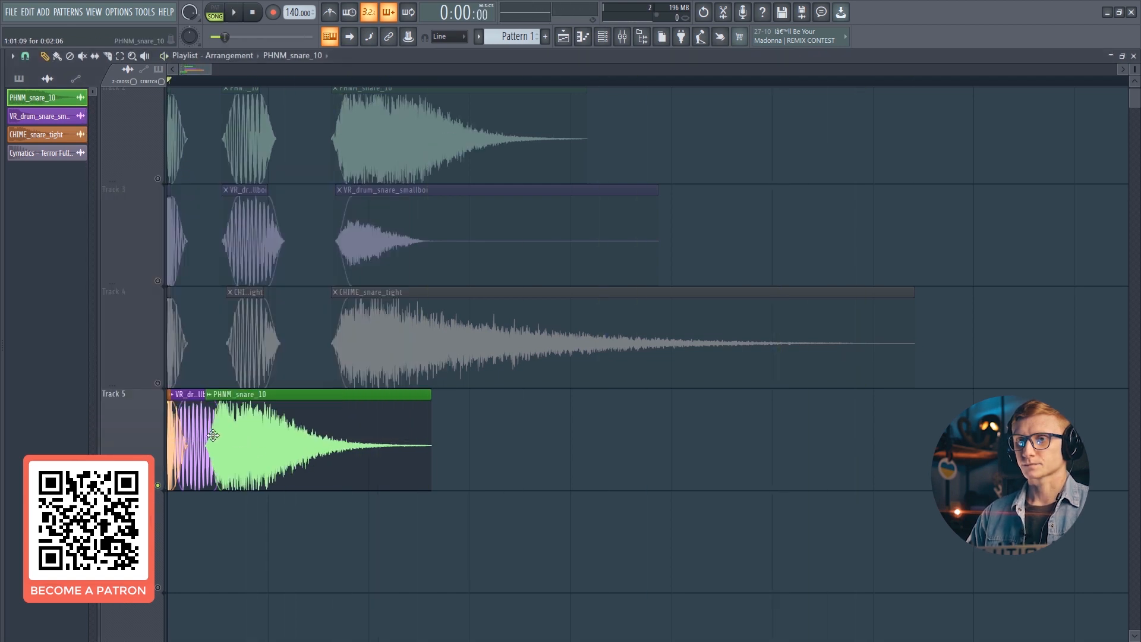
- Clear Track 5 and place the VR_drum_snare_smallboi tail slice on it
right_click(172, 443)
left_click_drag(247, 439, 309, 439)
left_click_drag(196, 432, 225, 433)
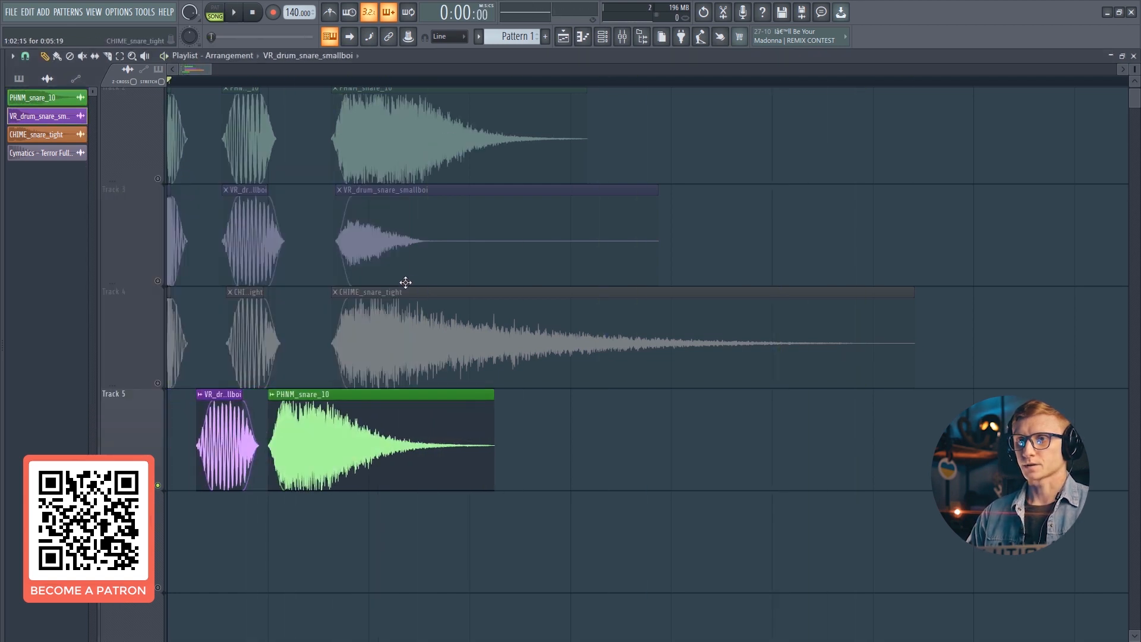
right_click(333, 430)
right_click(229, 437)
left_click(354, 243)
left_click(311, 446)
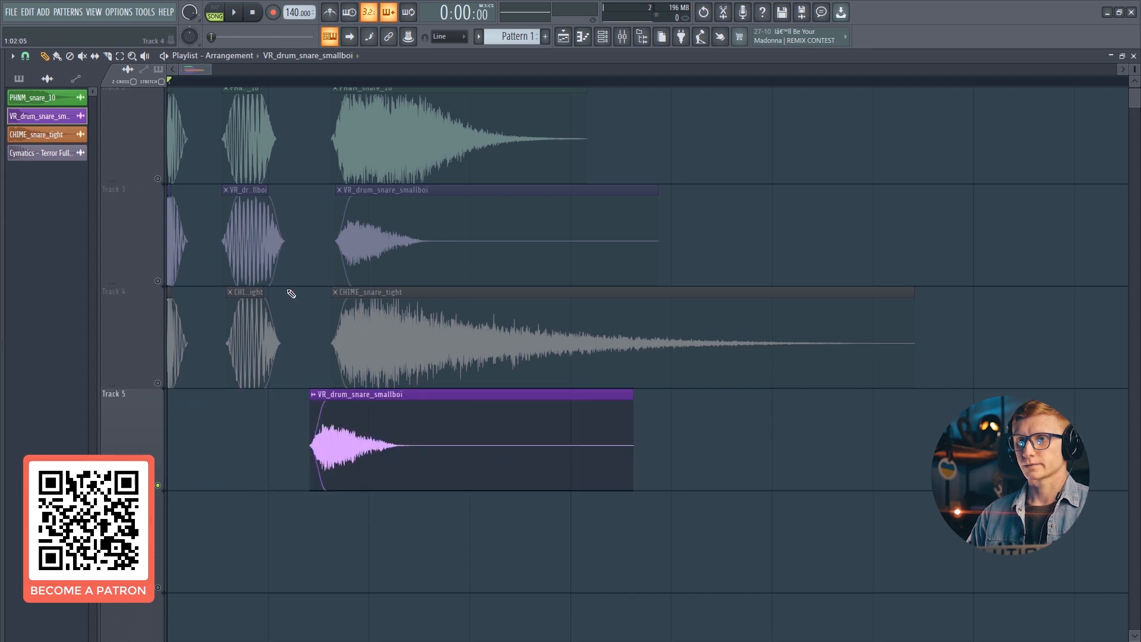
- Place the CHIME_snare_tight body slice near the start of Track 5
left_click(246, 316)
left_click(245, 151)
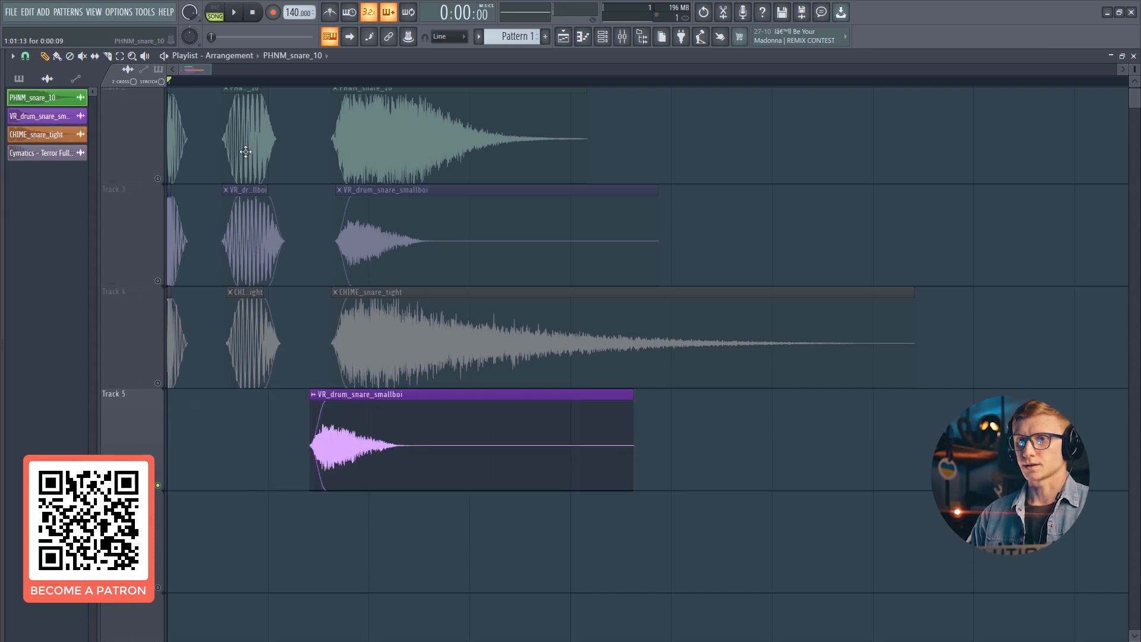
left_click(247, 331)
left_click_drag(234, 410, 198, 426)
left_click(178, 158)
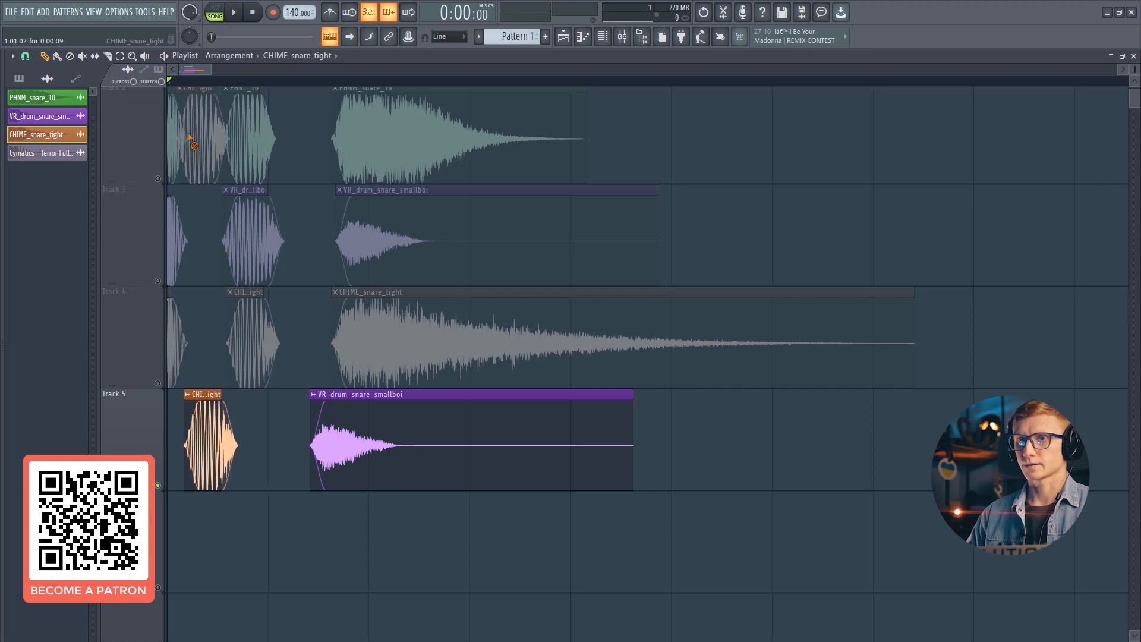
right_click(192, 143)
- Add the PHNM_snare_10 transient slice at the very start of Track 5
left_click(170, 134)
left_click(193, 518)
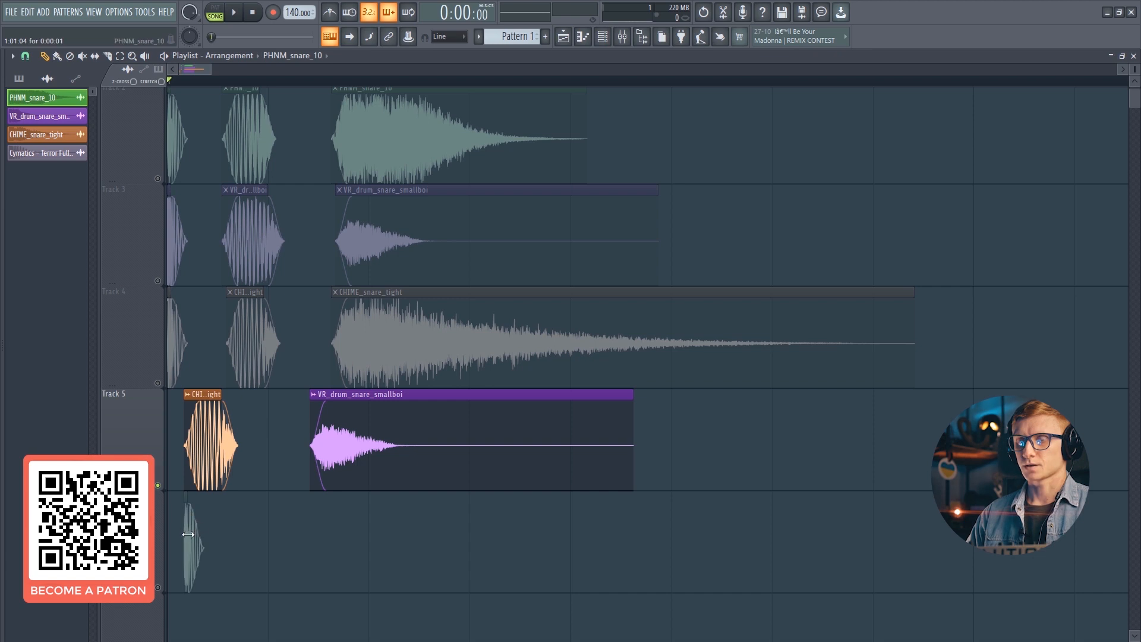
left_click_drag(179, 526, 187, 426)
- Slide the VR_drum_snare_smallboi tail directly behind the body and play the new layered snare
left_click_drag(410, 451, 296, 439)
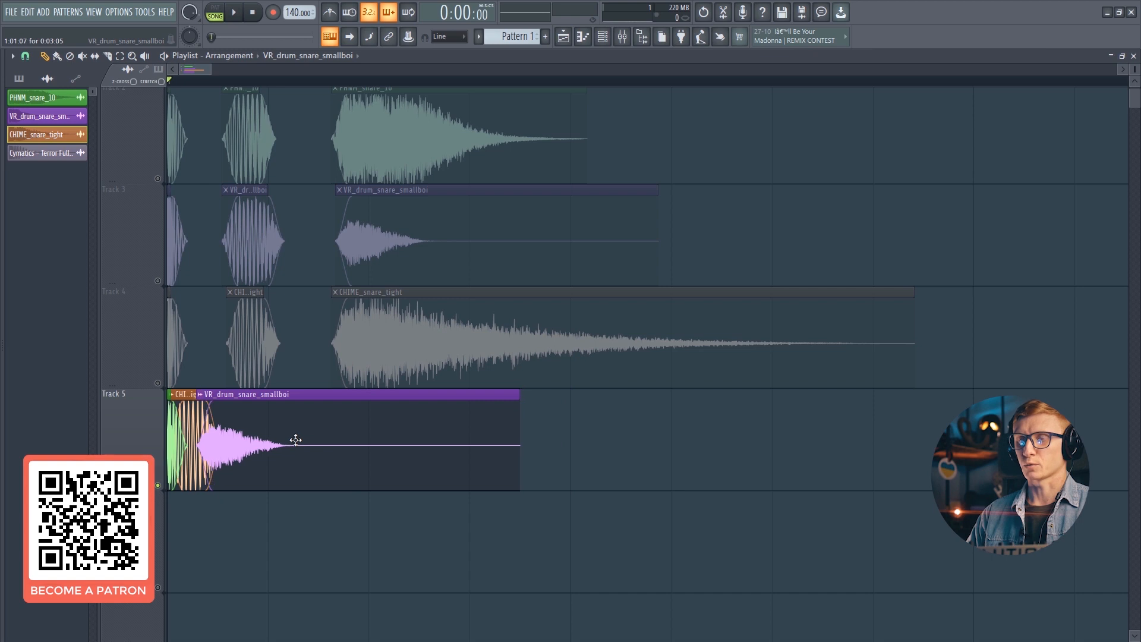
double_click(281, 443)
key("space")
key("space")
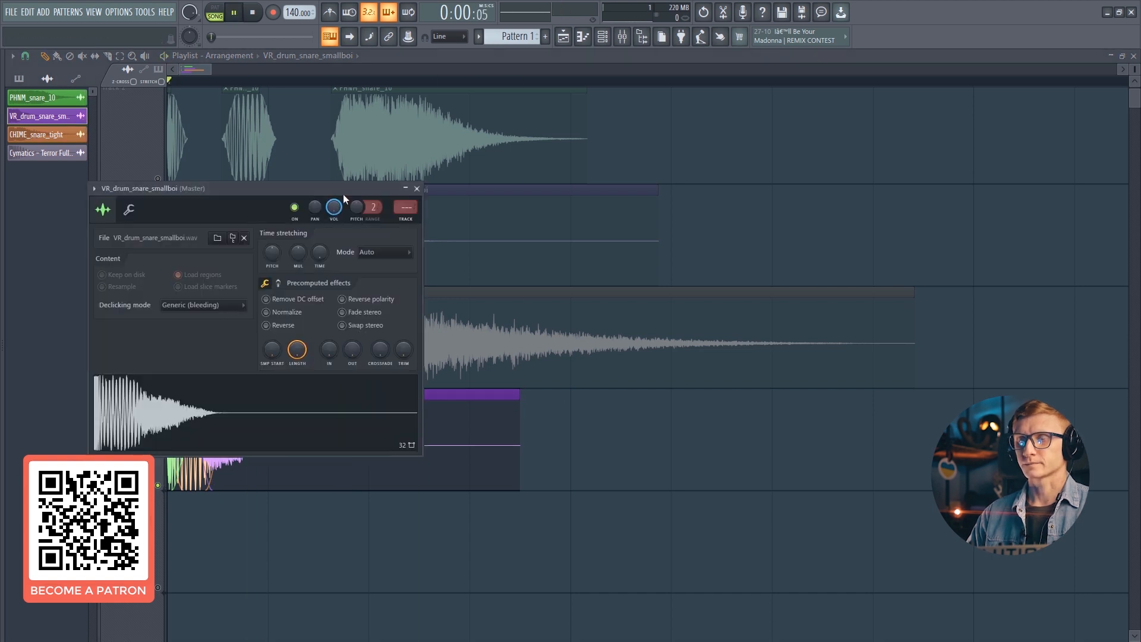
left_click(417, 188)
- Reset the CHIME_snare_tight channel volume and replay the snare
double_click(183, 426)
right_click(349, 226)
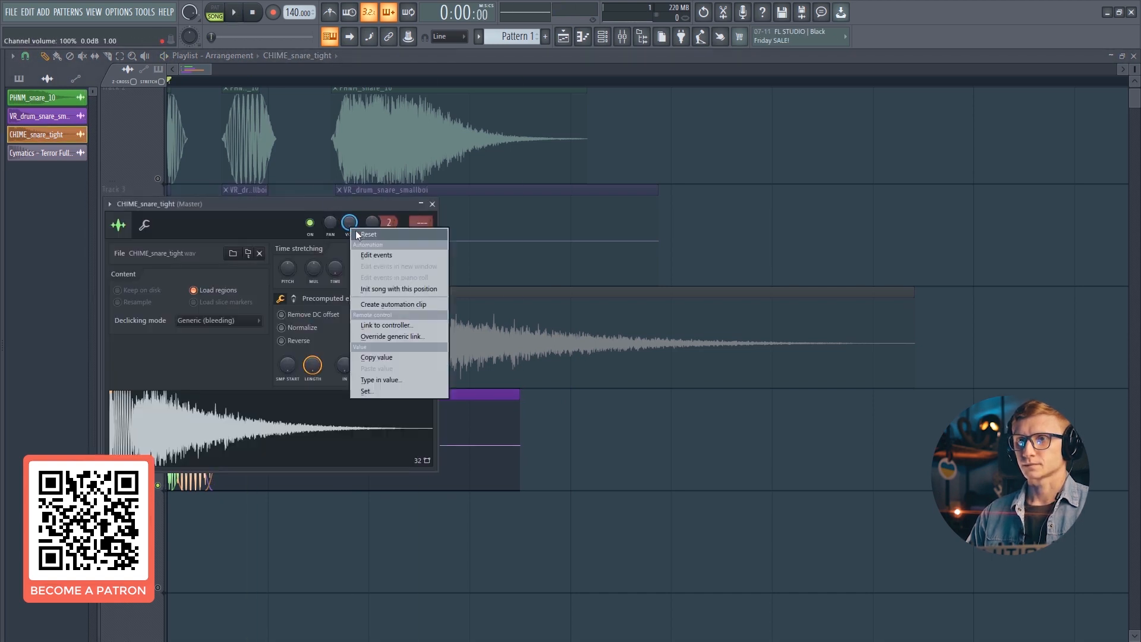
left_click(359, 234)
key("space")
left_click(433, 204)
key("space")
key("space")
- Try adjusting a precomputed effect on the VR_drum_snare_smallboi tail
double_click(194, 436)
left_click(289, 313)
left_click(279, 284)
left_click_drag(279, 305, 279, 229)
left_click_drag(280, 308, 280, 383)
key("Escape")
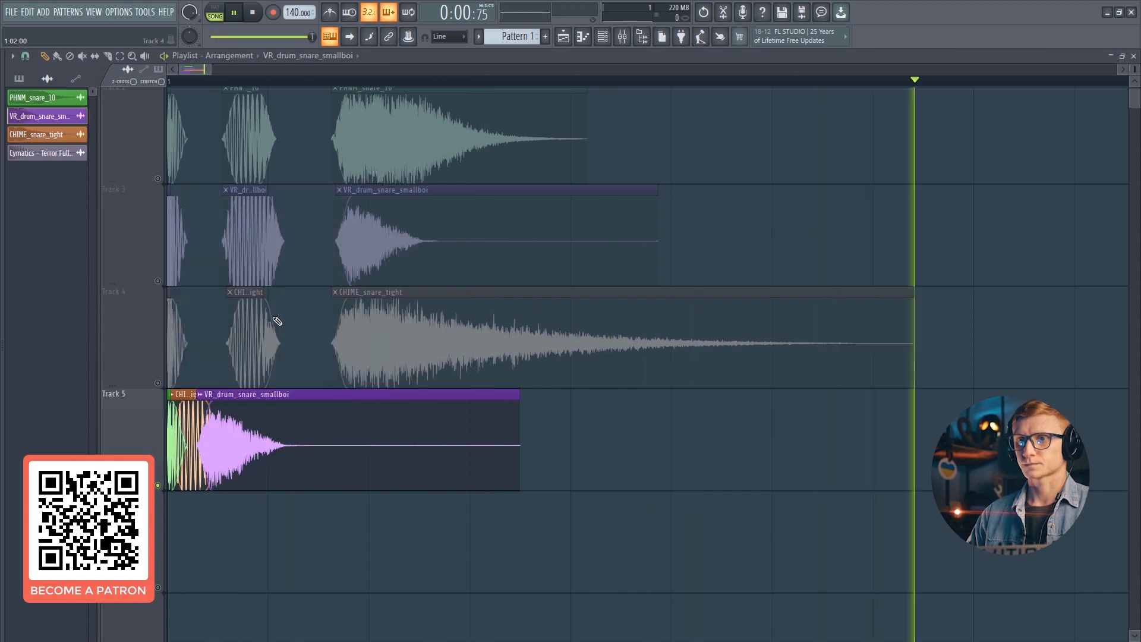
- Try a Pogo effect of about 83% on the VR_drum_snare_smallboi tail, then reset it
double_click(246, 412)
key("space")
left_click(279, 283)
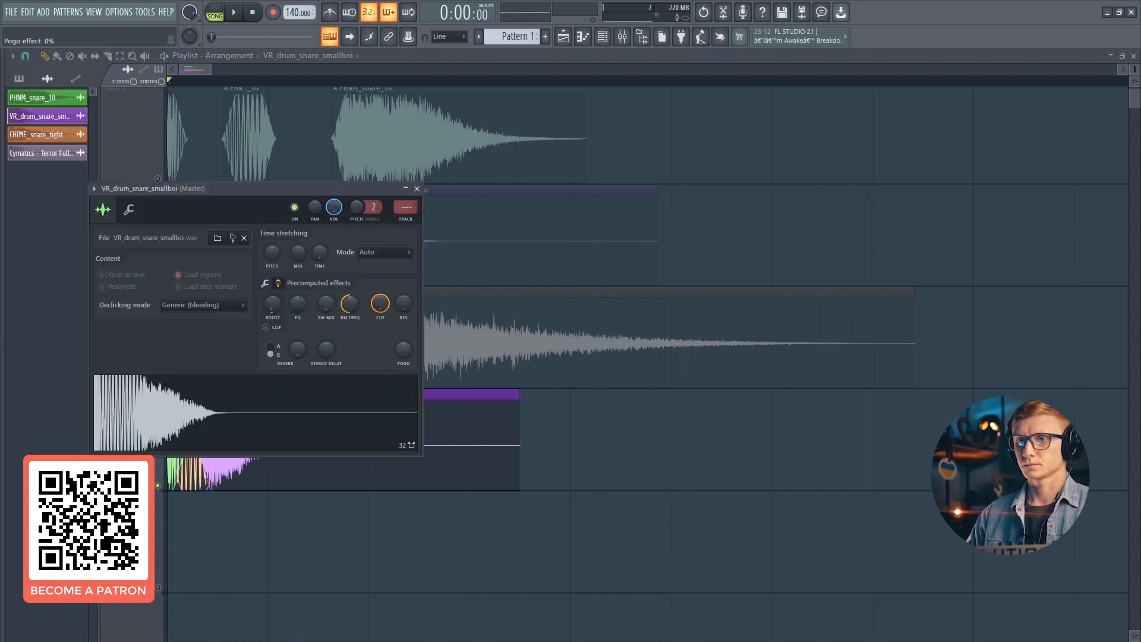
left_click_drag(403, 350, 403, 333)
key("space")
key("space")
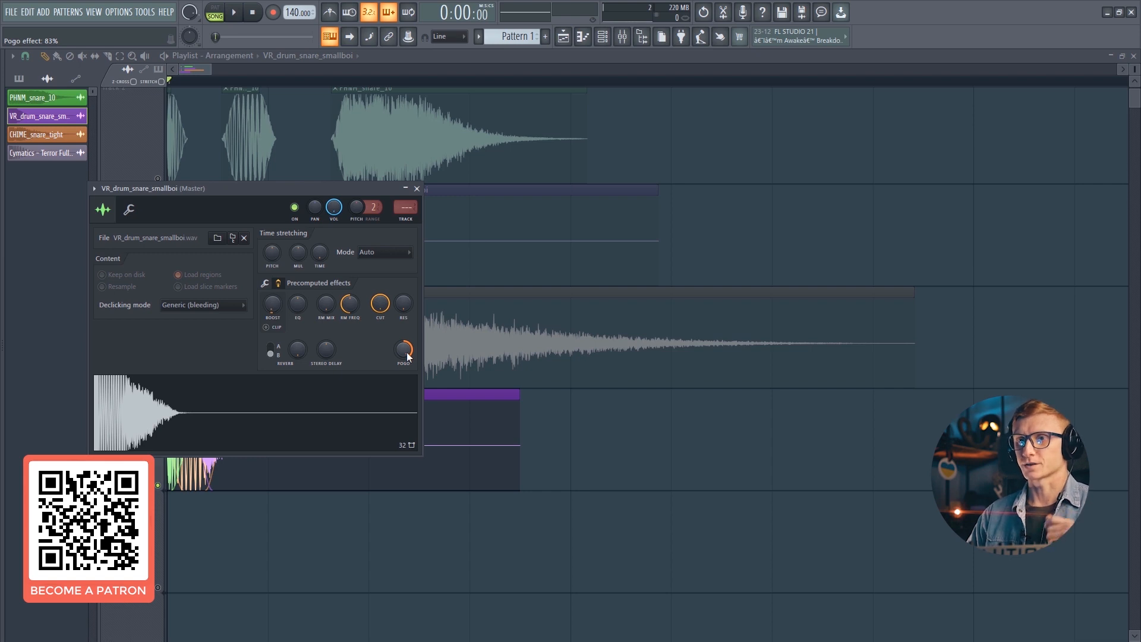
right_click(409, 355)
left_click(428, 367)
left_click(275, 284)
left_click_drag(322, 184, 467, 141)
scroll(445, 212, "up", 2)
key("space")
left_click_drag(444, 210, 444, 217)
key("Escape")
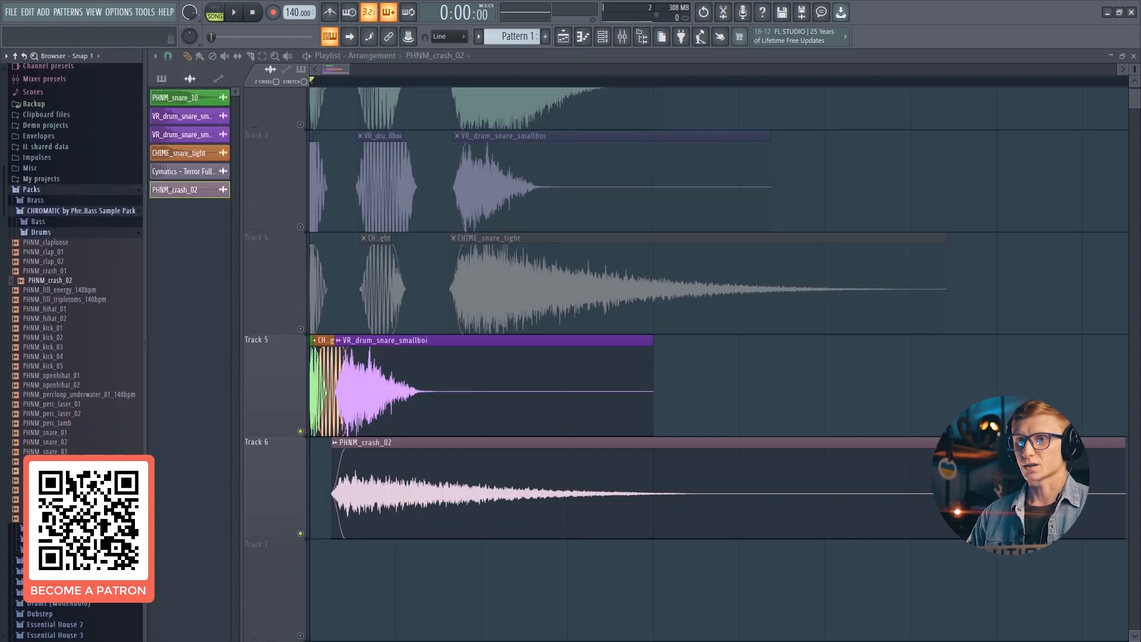
- Load Dubstep Snare 5 from the Phenom Samples favourite snares onto Track 6 and open its settings
left_click(48, 518)
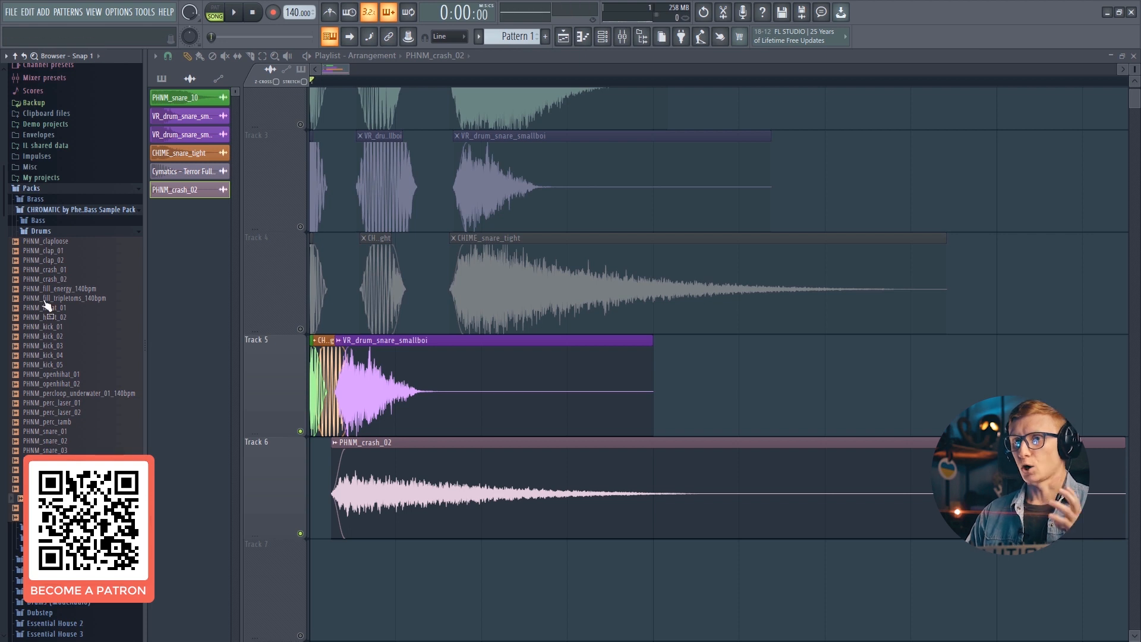
scroll(48, 307, "down", 9)
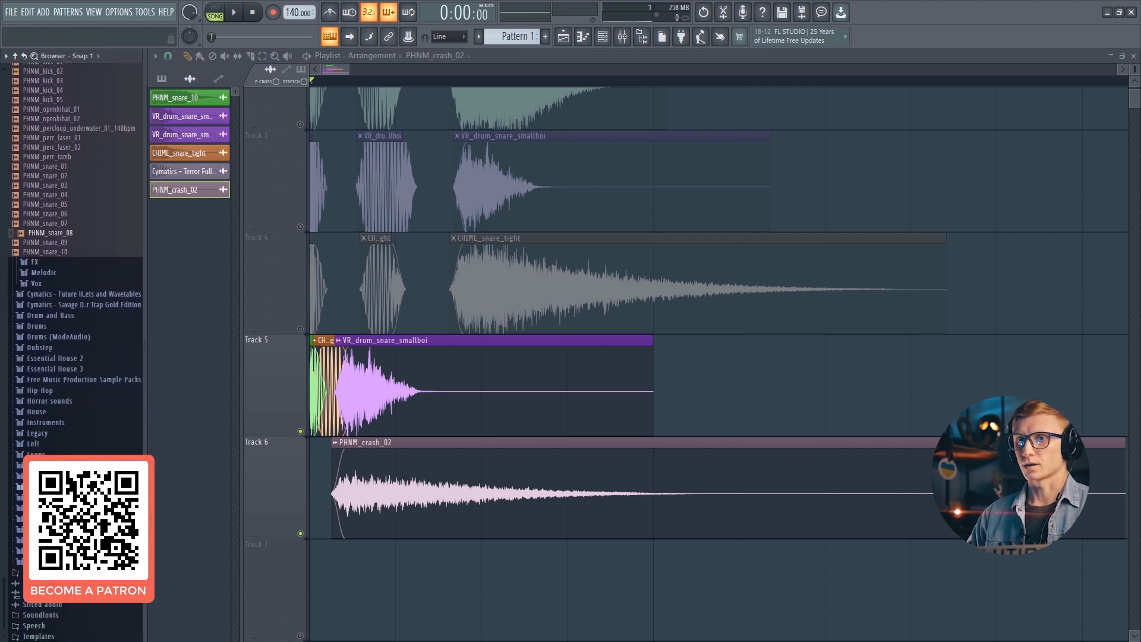
left_click(48, 476)
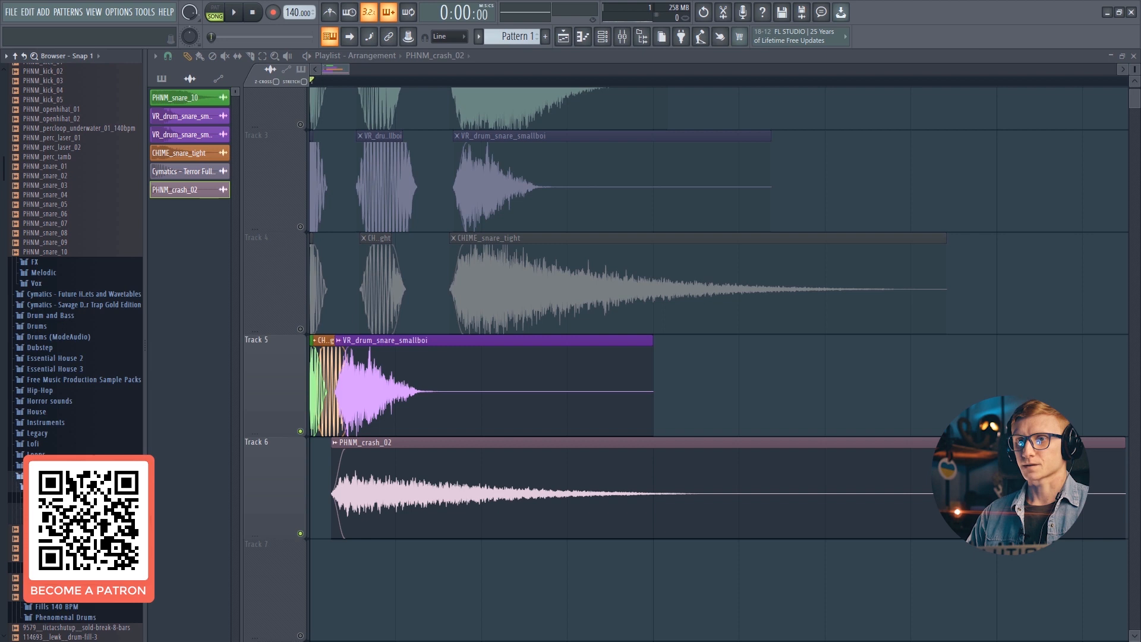
left_click(47, 519)
left_click(48, 529)
scroll(48, 524, "down", 6)
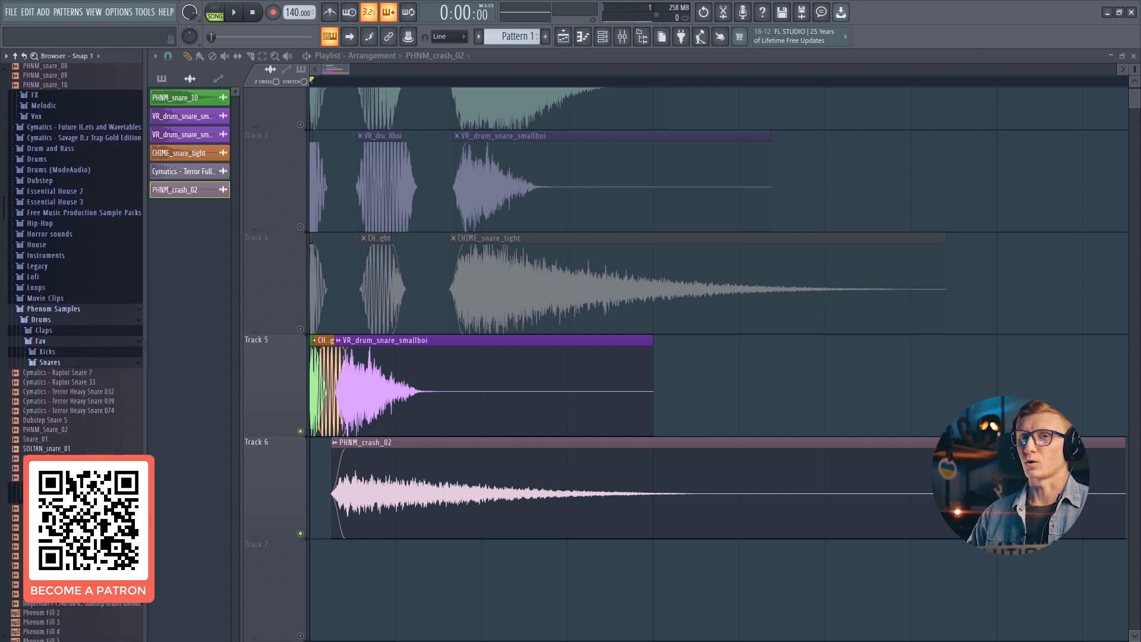
left_click(50, 438)
left_click(50, 444)
left_click(53, 426)
left_click(54, 417)
left_click(52, 425)
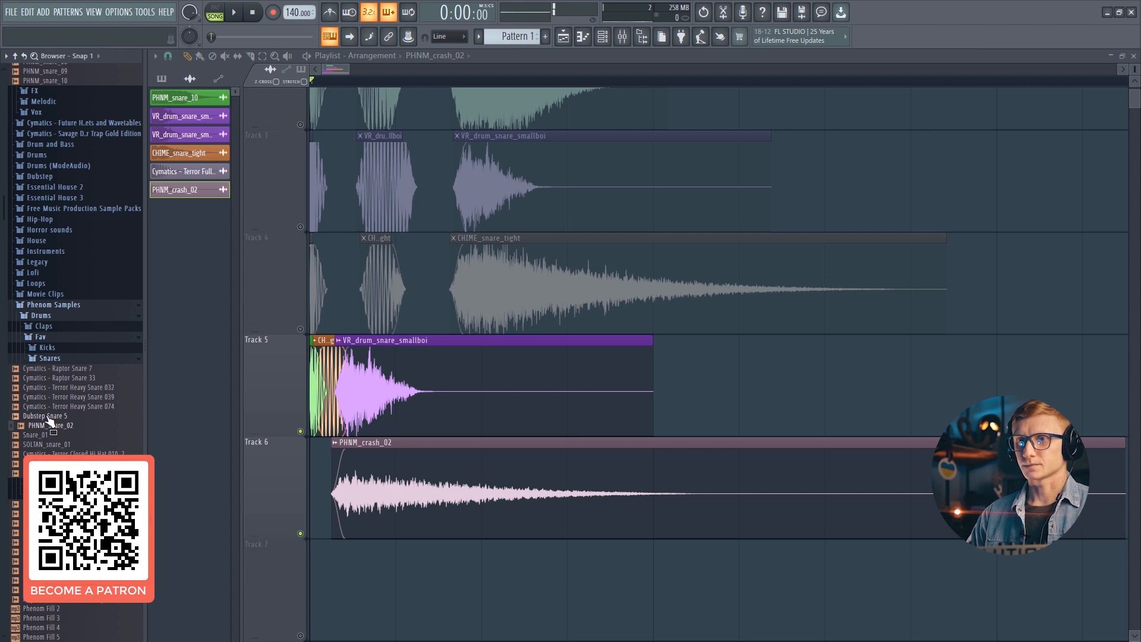
left_click_drag(38, 417, 266, 478)
double_click(266, 478)
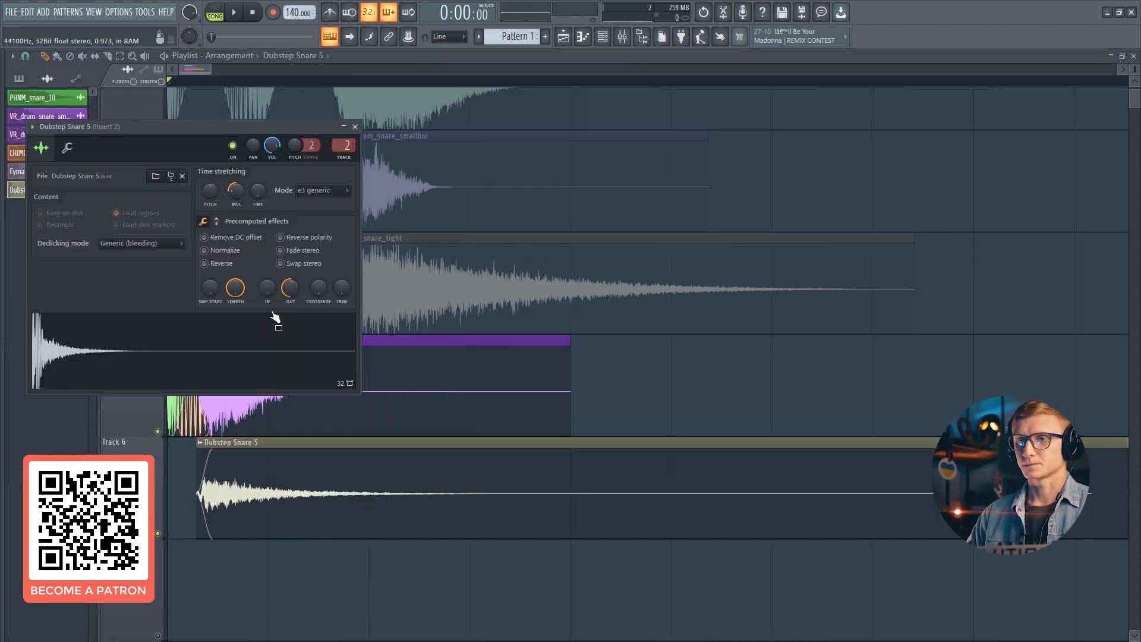
- Reset the Dubstep Snare 5 time-stretch multiplier and lower its fade-out
right_click(239, 192)
left_click(246, 200)
left_click(217, 221)
left_click(218, 221)
left_click_drag(290, 288, 291, 326)
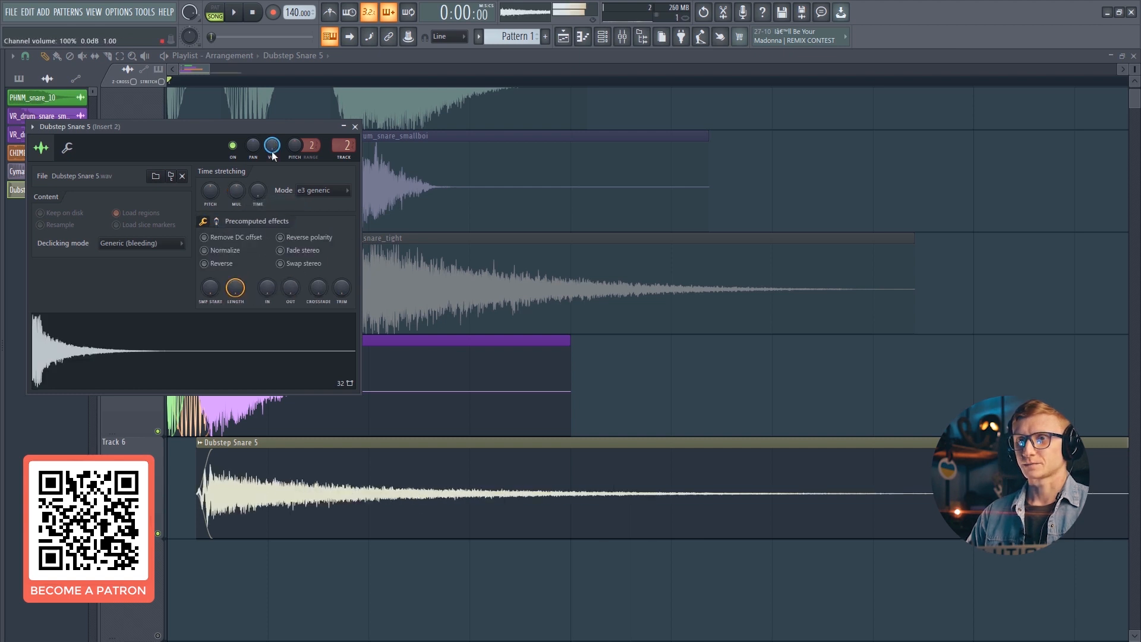
- Play back the layered snare clips on Tracks 5 and 6 to compare them
key("Escape")
key("space")
double_click(228, 472)
key("Escape")
key("space")
key("space")
scroll(282, 86, "down", 3)
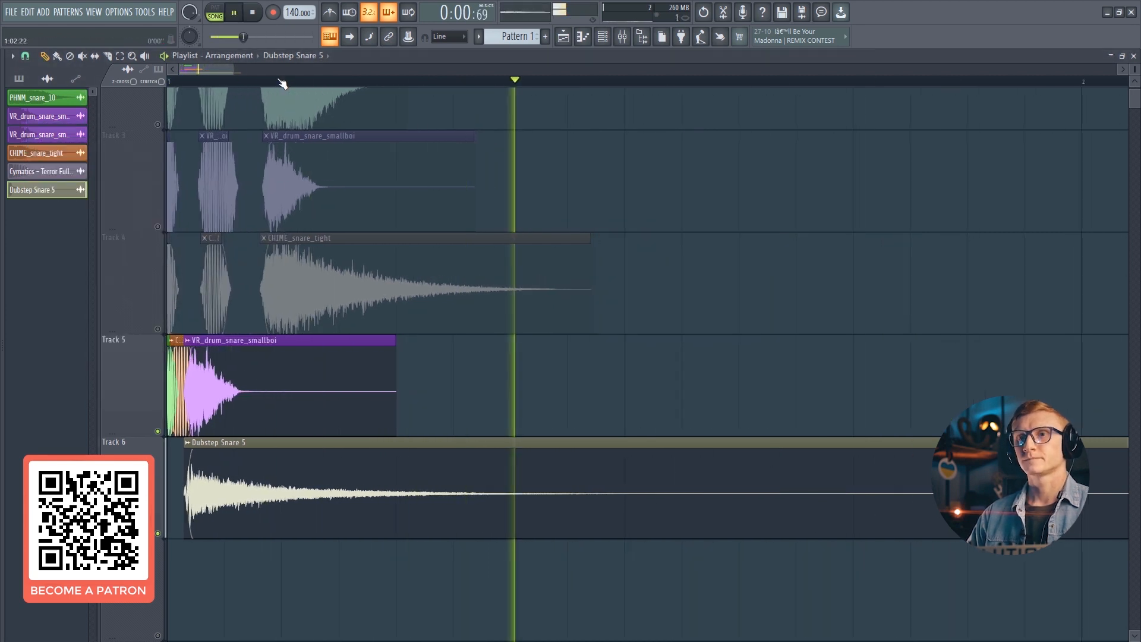
key("space")
key("space")
key("space")
- Add a new Serum instance to the channel rack and open its window
key("F6")
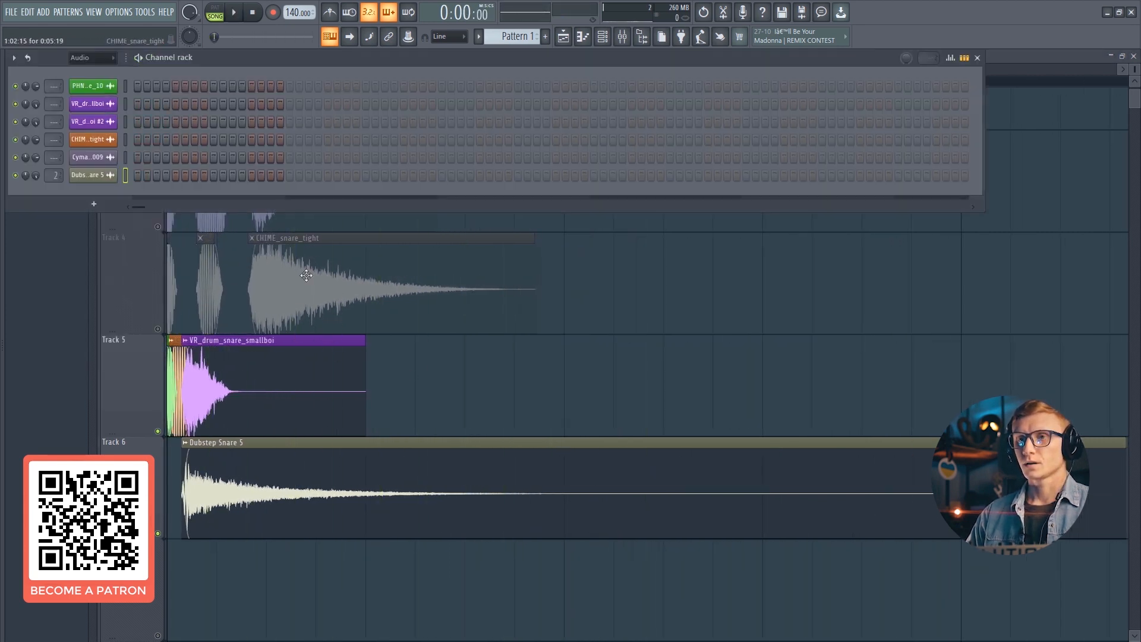
left_click(44, 14)
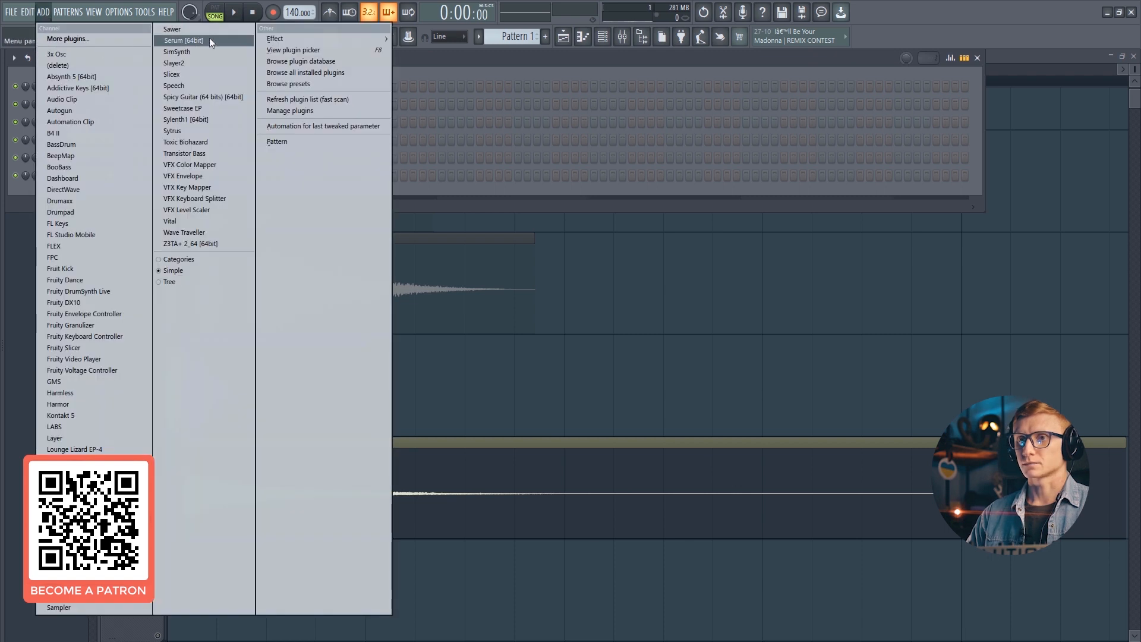
left_click(209, 37)
left_click_drag(365, 148, 530, 165)
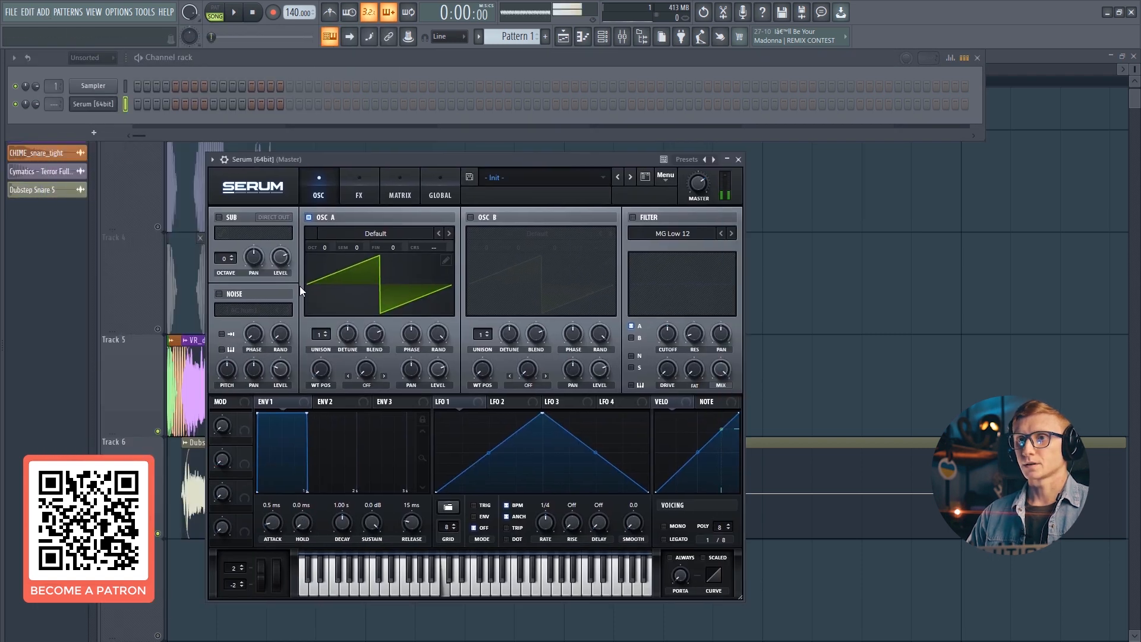
- Enable Serum's noise oscillator and reshape LFO 1 into a decaying curve at 1/2 rate
left_click_drag(284, 164, 279, 154)
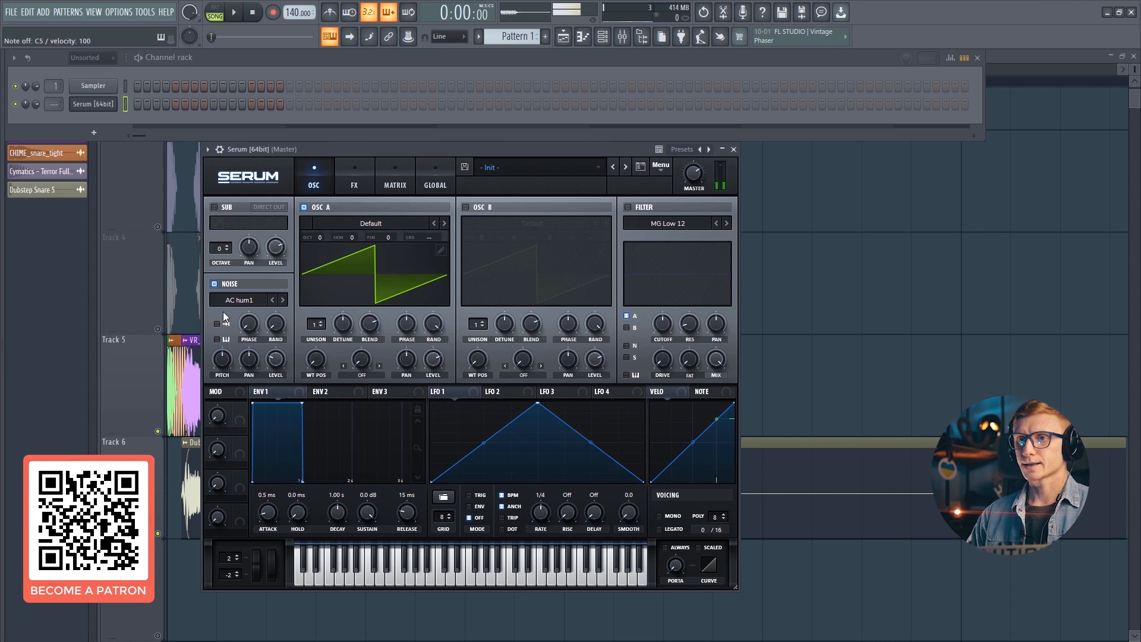
left_click_drag(539, 403, 432, 403)
left_click_drag(538, 442, 541, 458)
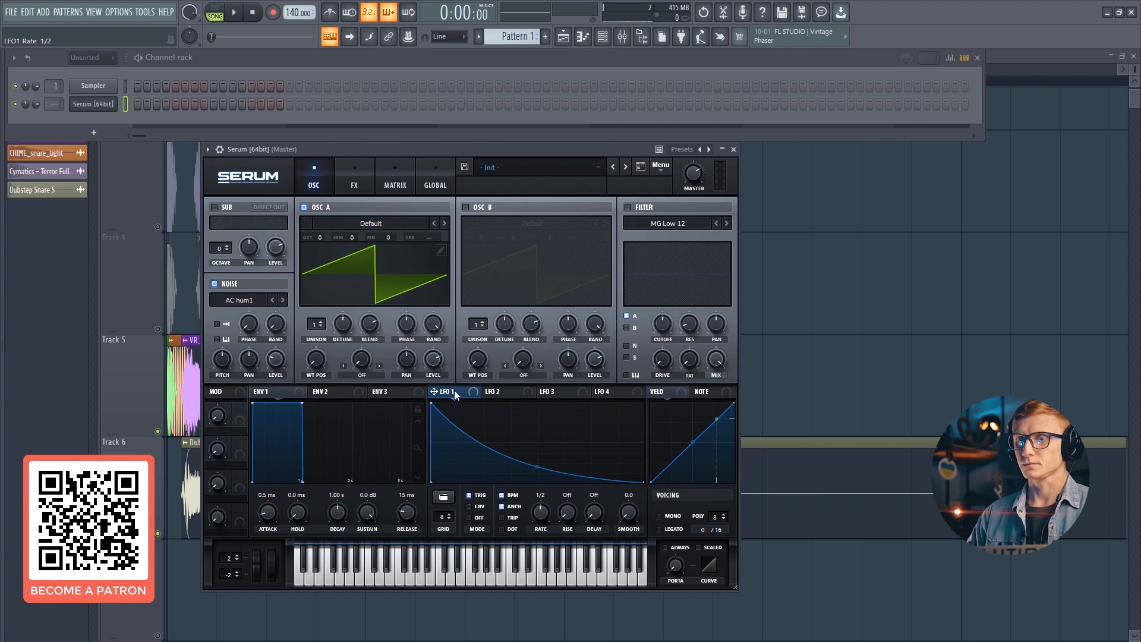
- Modulate the noise oscillator's level and pitch with LFO 1, setting the pitch amount to -56
left_click_drag(274, 358, 300, 234)
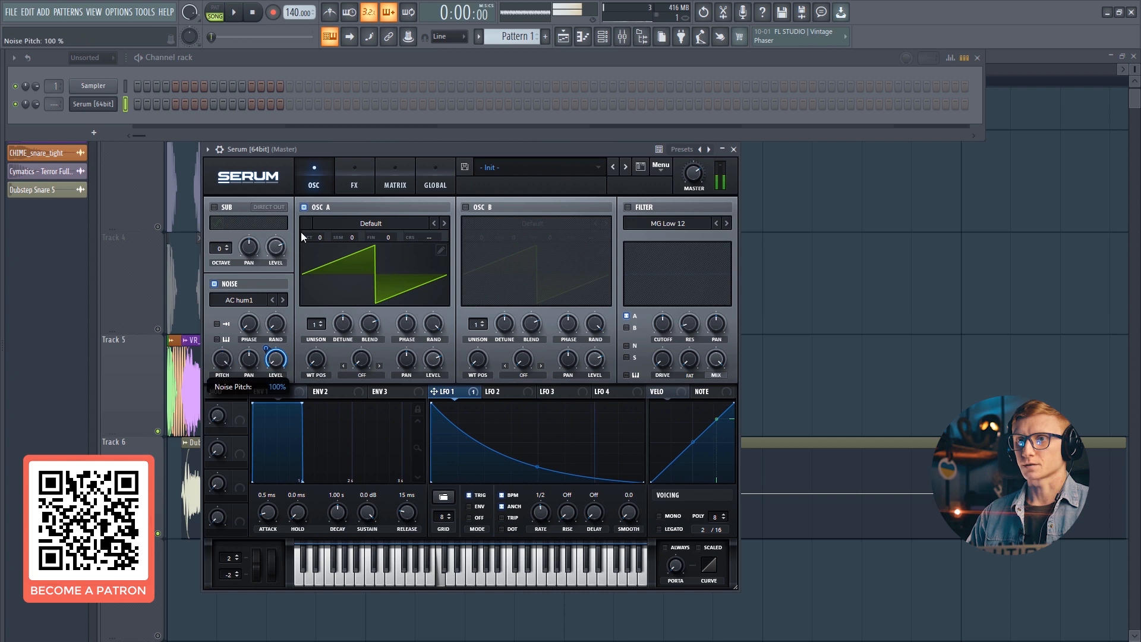
left_click_drag(225, 355, 215, 379)
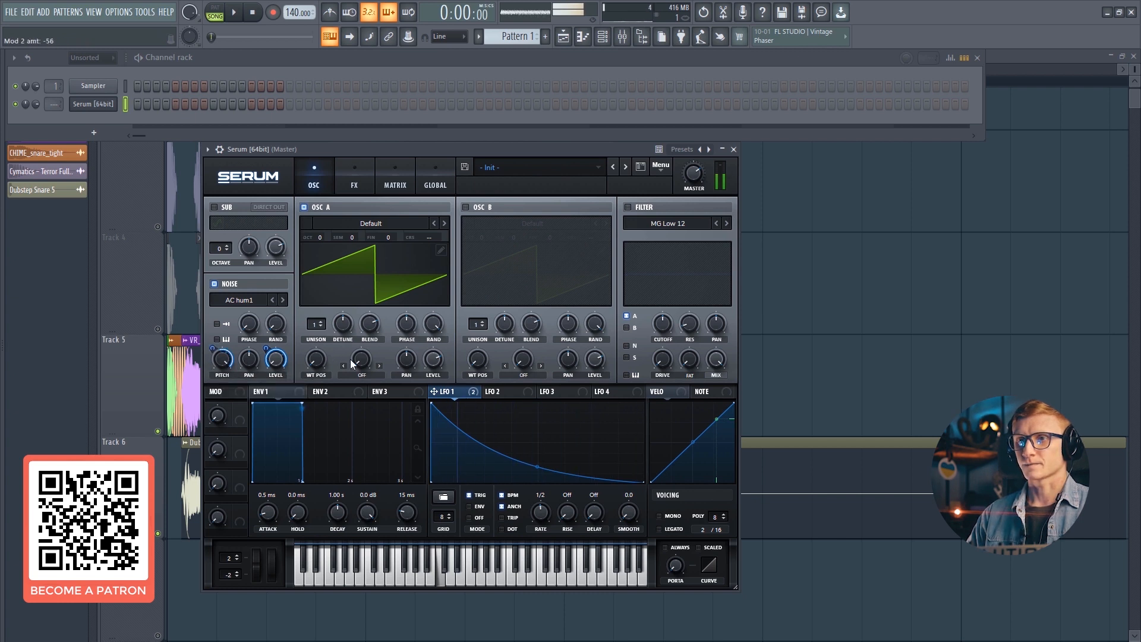
- Turn off oscillator A and set LFO 1's rate to bar
left_click(323, 207)
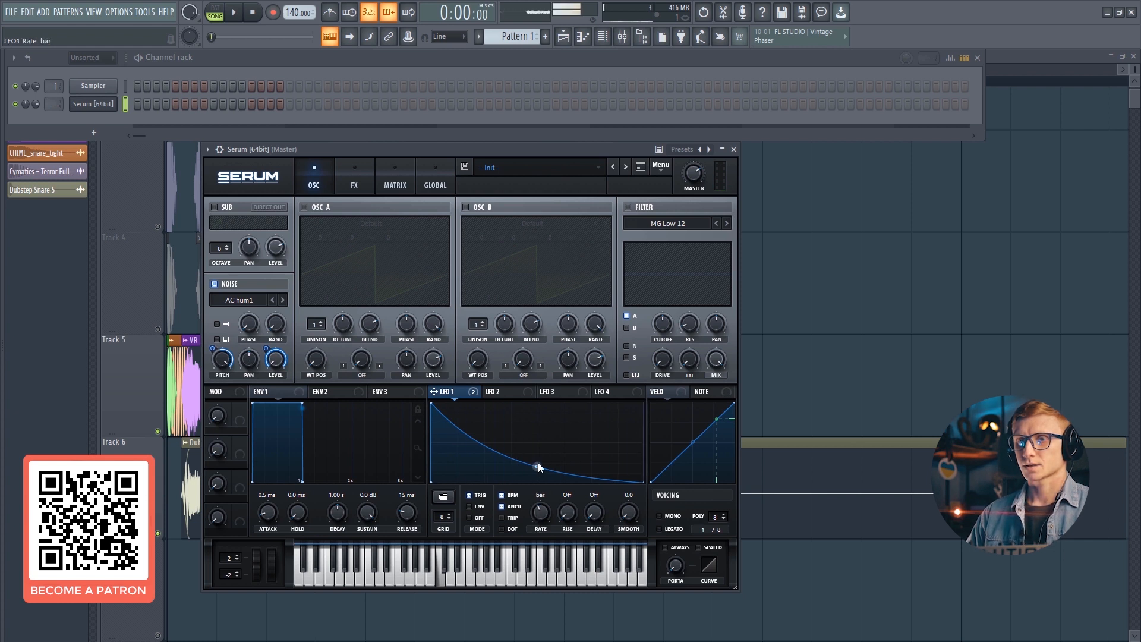
left_click_drag(547, 470, 631, 505)
- Change the noise sample to BrightWhite and assign LFO 1 to the noise pitch
left_click(244, 300)
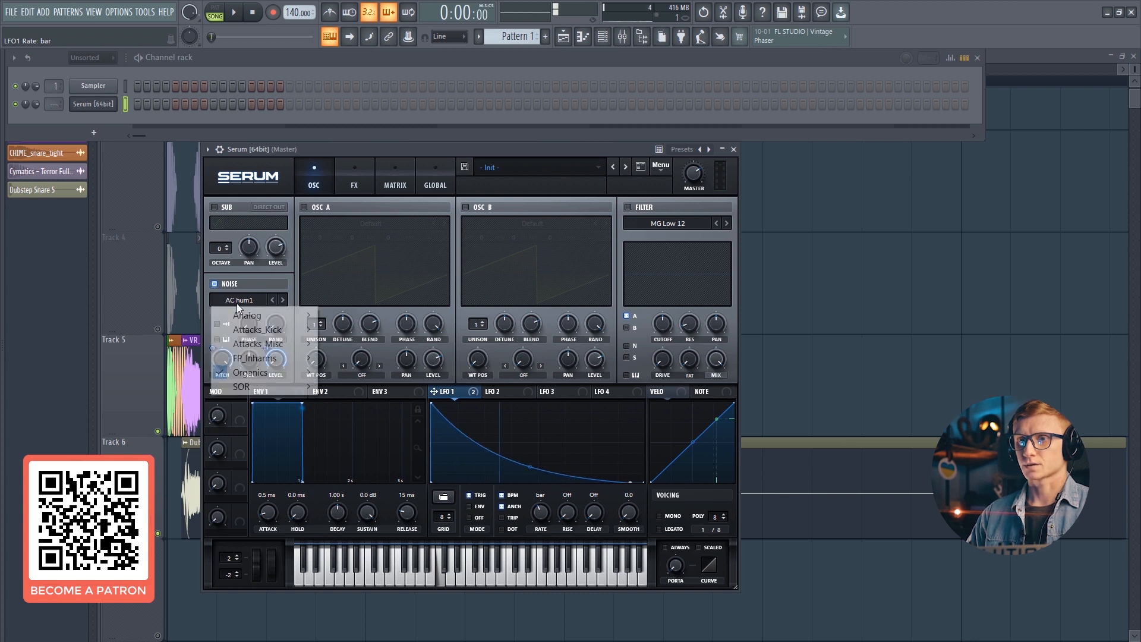
mouse_move(267, 315)
left_click(360, 372)
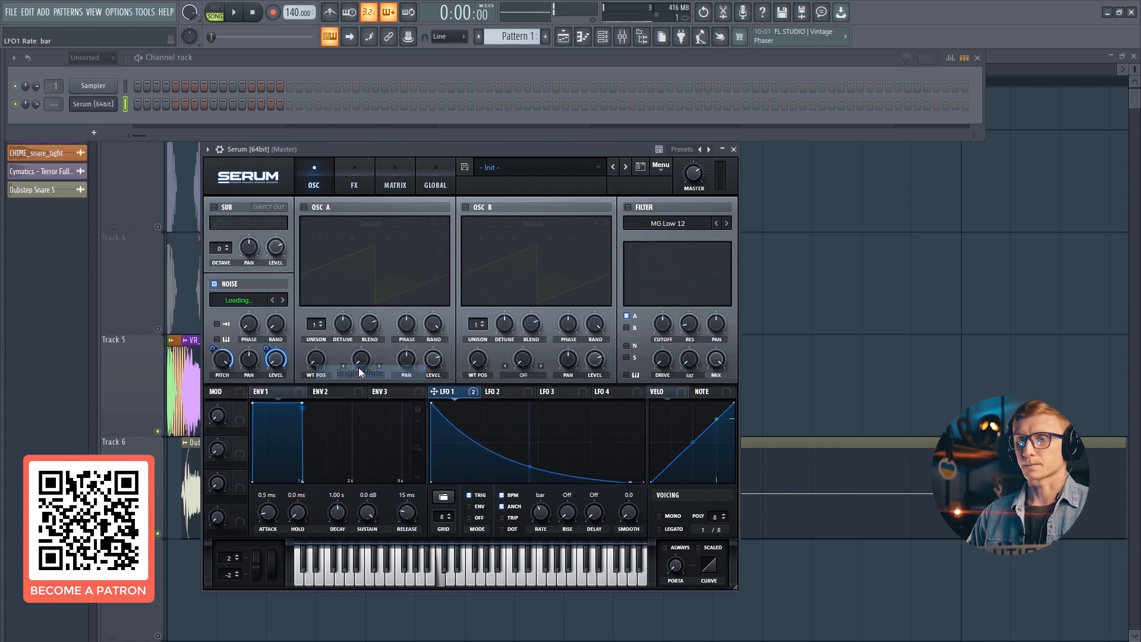
left_click_drag(435, 391, 216, 349)
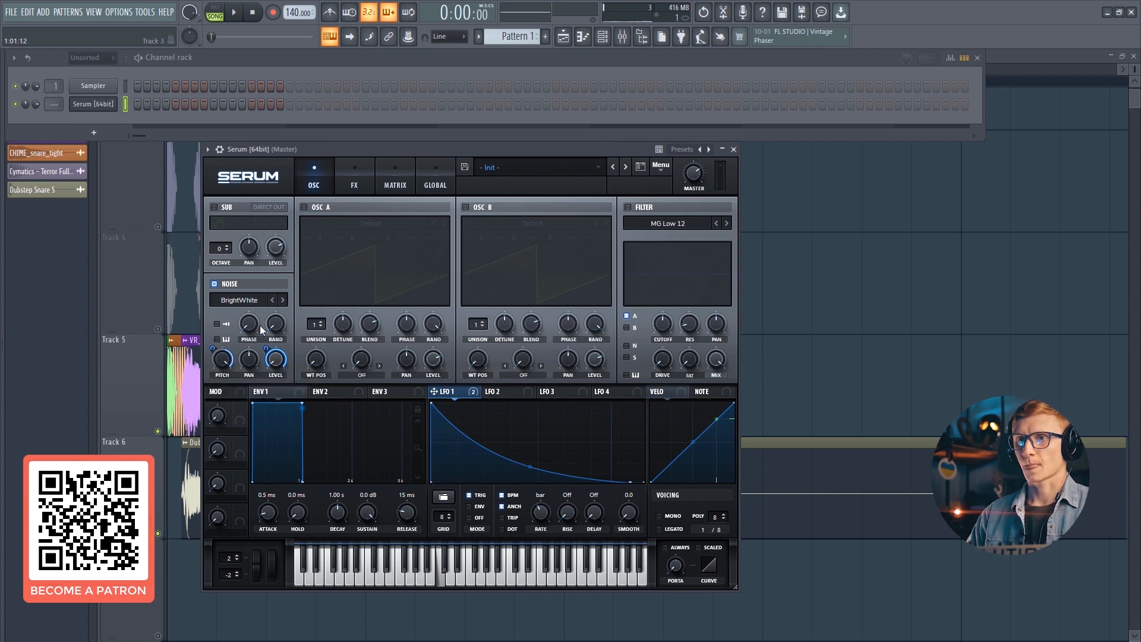
- Close Serum and route its channel to mixer insert 2
left_click(104, 106)
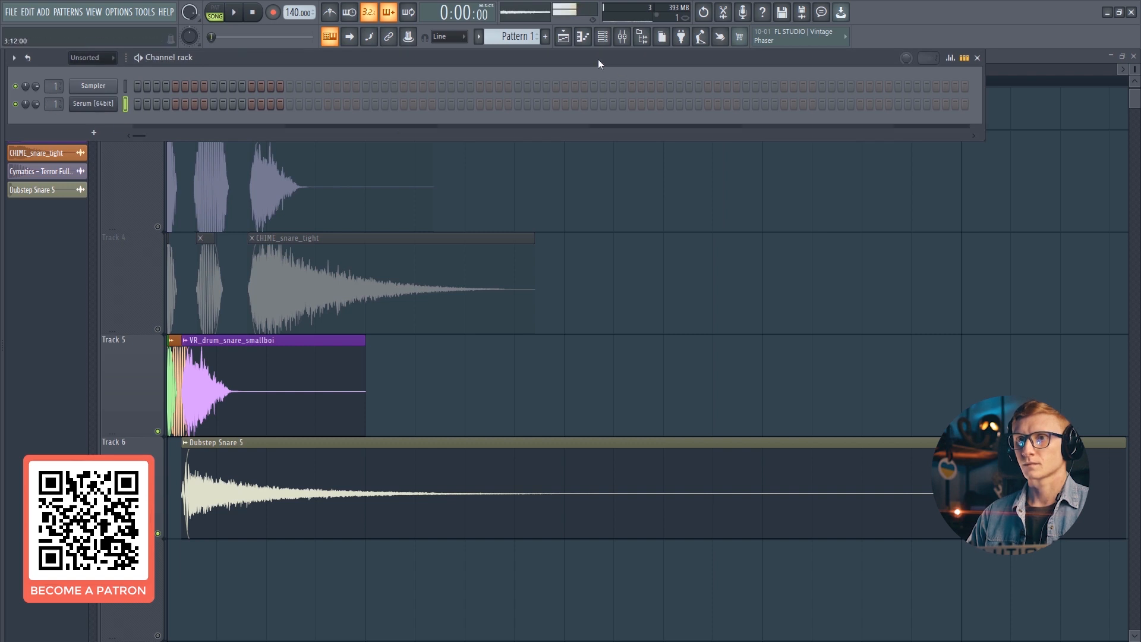
left_click(628, 40)
left_click(110, 82)
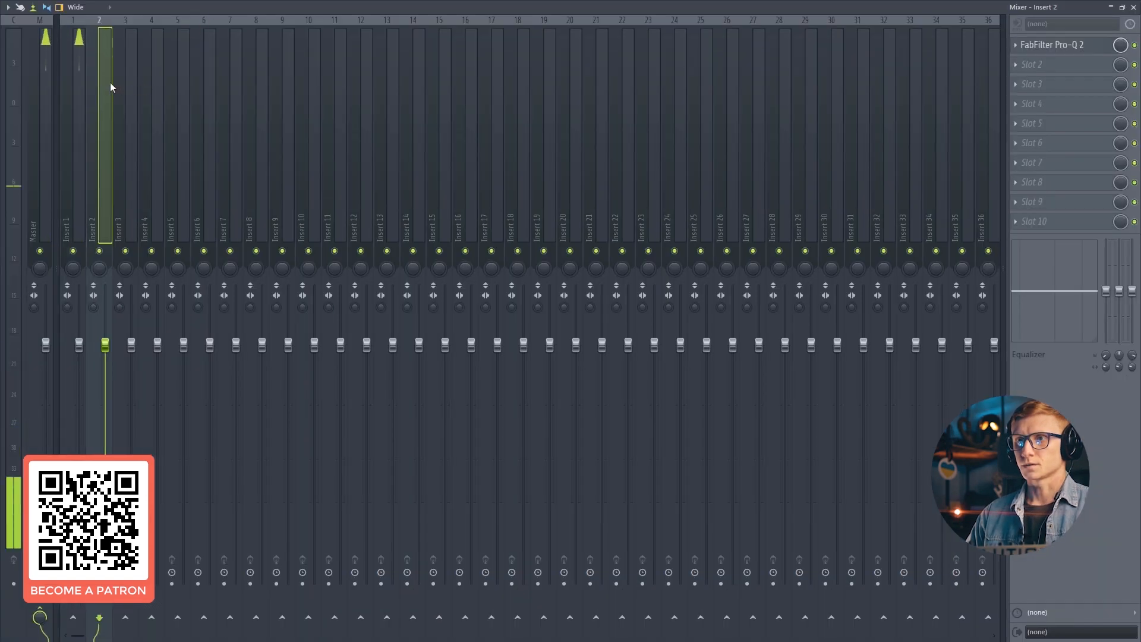
key("Escape")
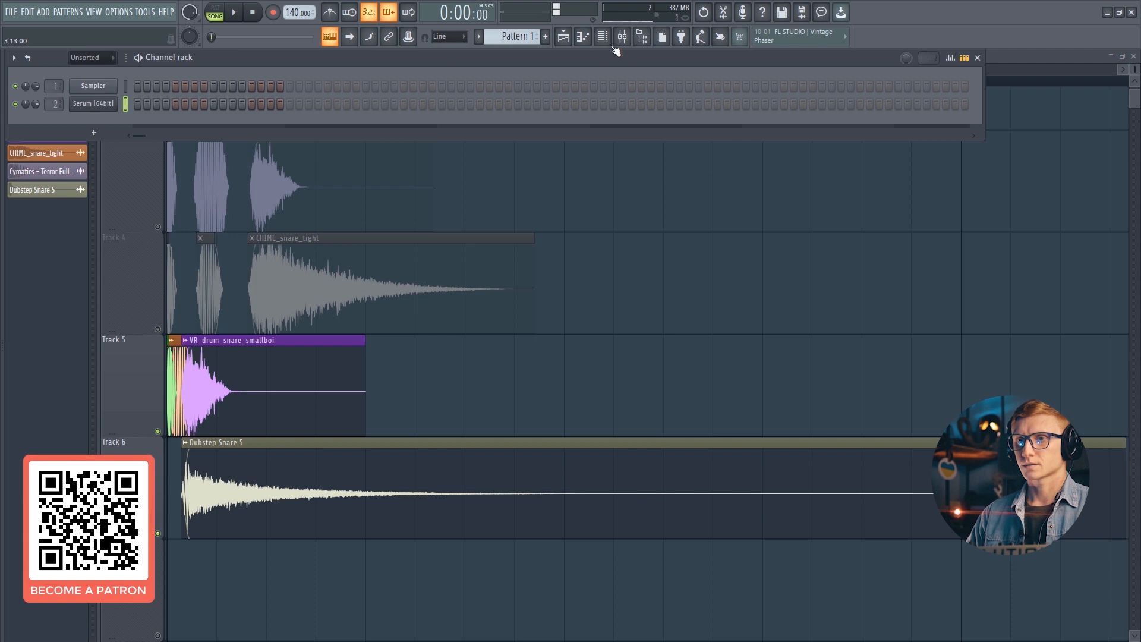
- Lower the FabFilter Pro-Q 2 low-cut frequency on insert 2 to about 699 Hz
left_click(622, 37)
left_click(1034, 48)
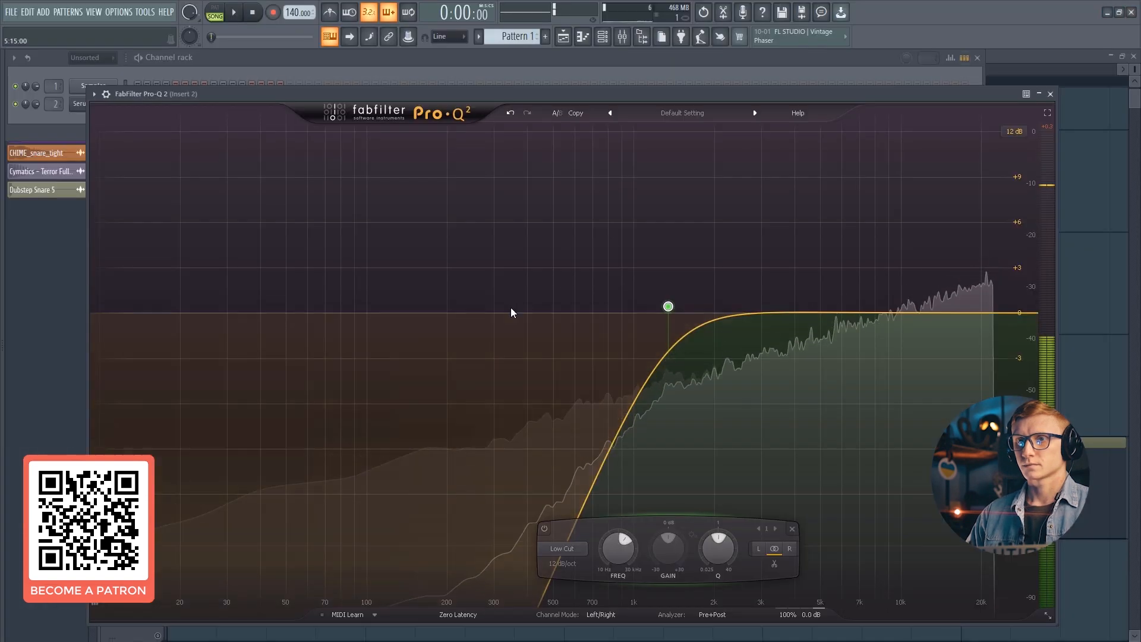
left_click_drag(670, 307, 607, 313)
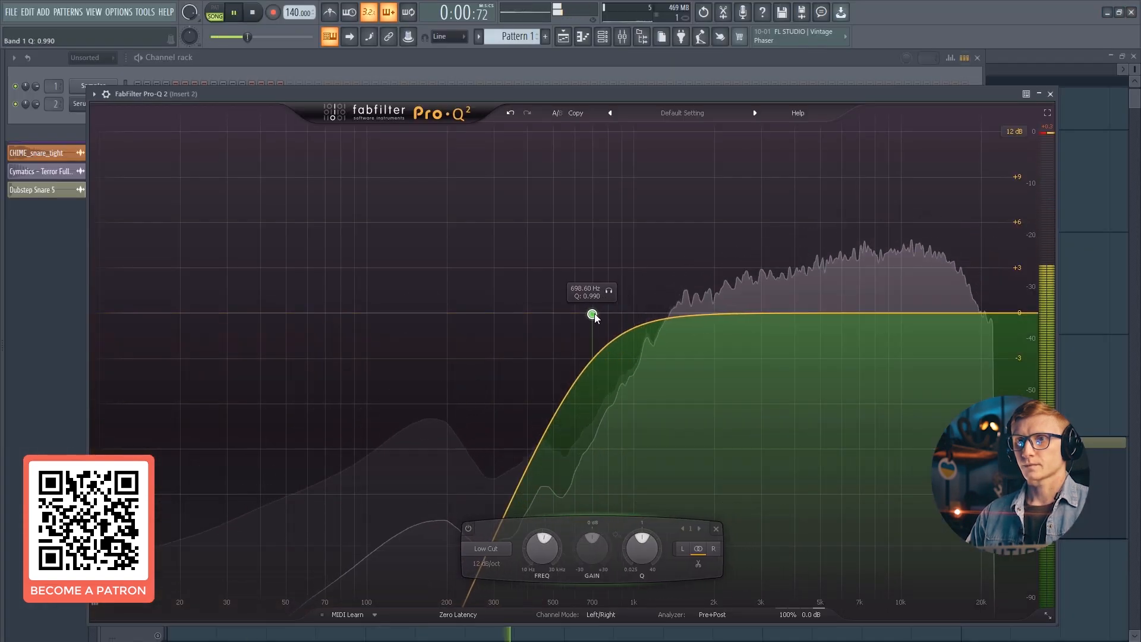
key("Escape")
- Open Serum's piano roll and draw a C5 note at the start of the pattern
key("F6")
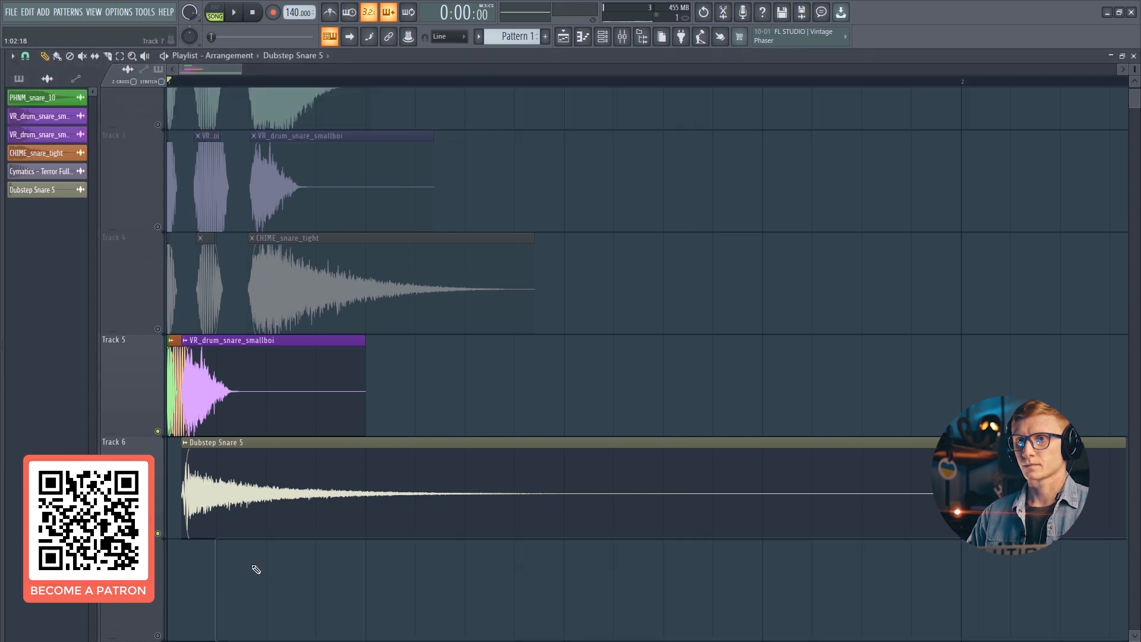
scroll(252, 565, "down", 2)
key("F6")
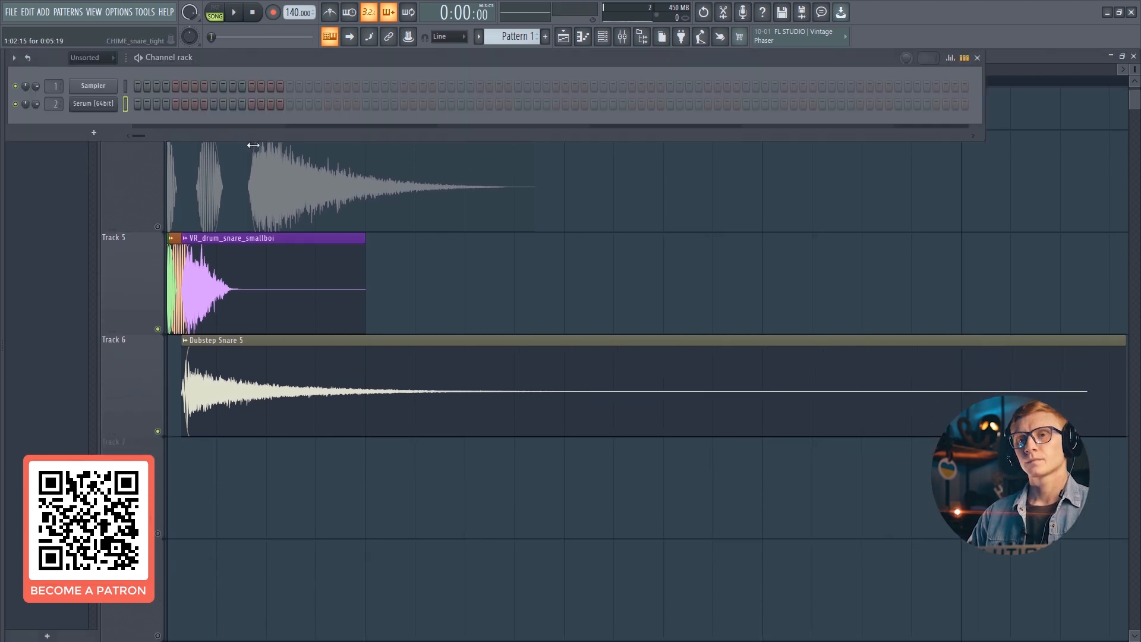
right_click(107, 103)
left_click(123, 104)
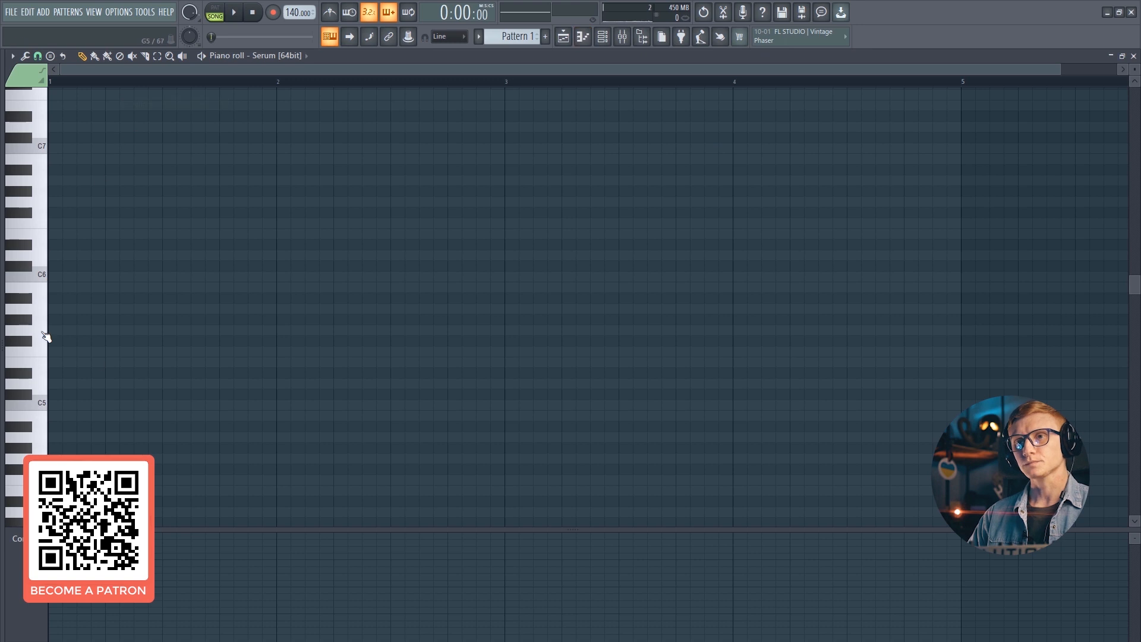
left_click(62, 407)
left_click(82, 395)
right_click(82, 395)
right_click(70, 405)
left_click(77, 404)
left_click_drag(74, 405, 50, 407)
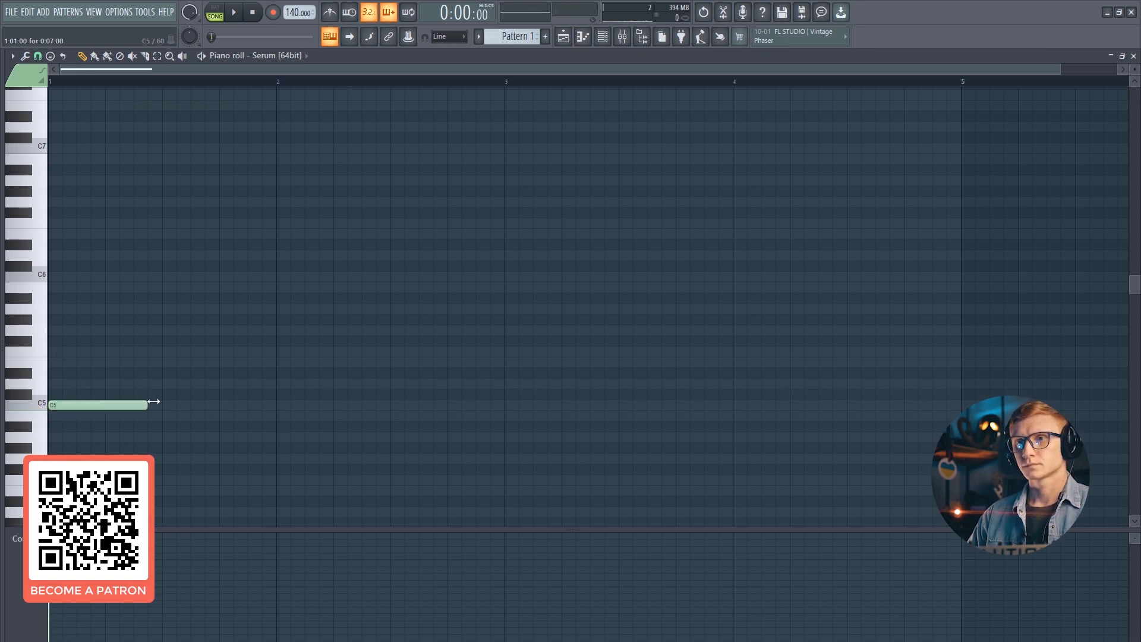
- Play the pattern and lengthen the C5 note to 3 beats
left_click(221, 16)
key("space")
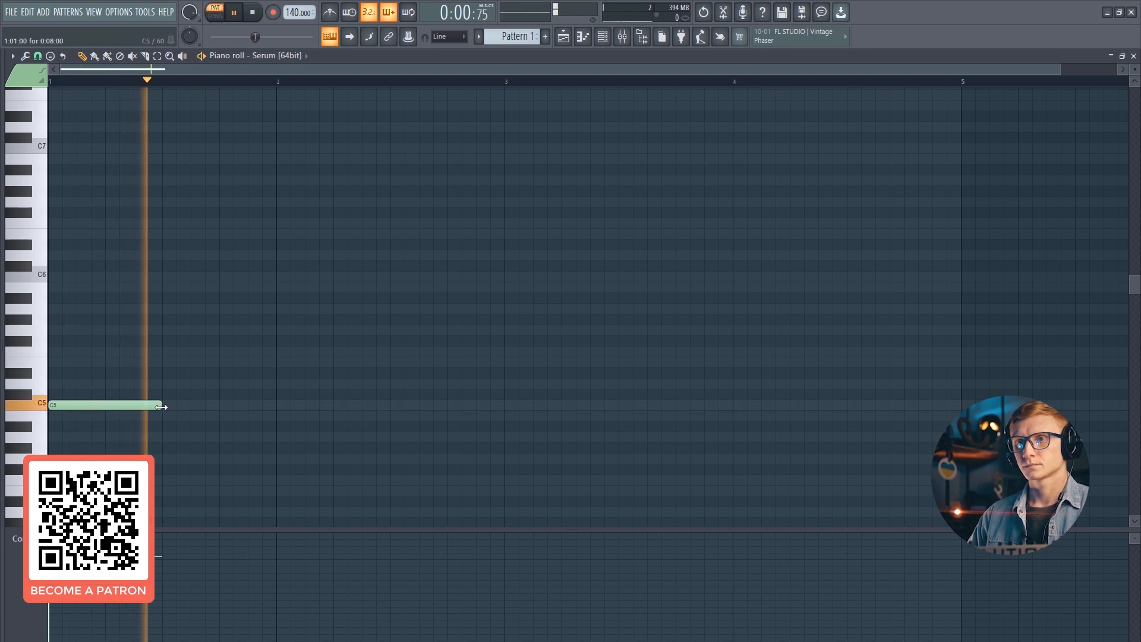
left_click_drag(161, 405, 219, 406)
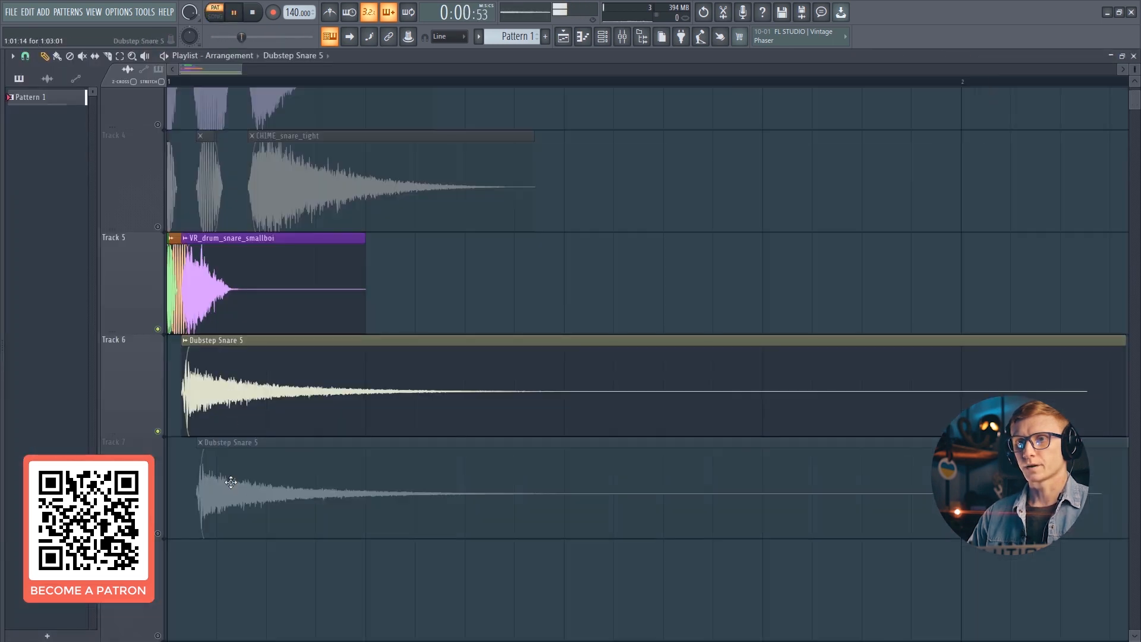
left_click_drag(231, 482, 216, 482)
right_click(215, 483)
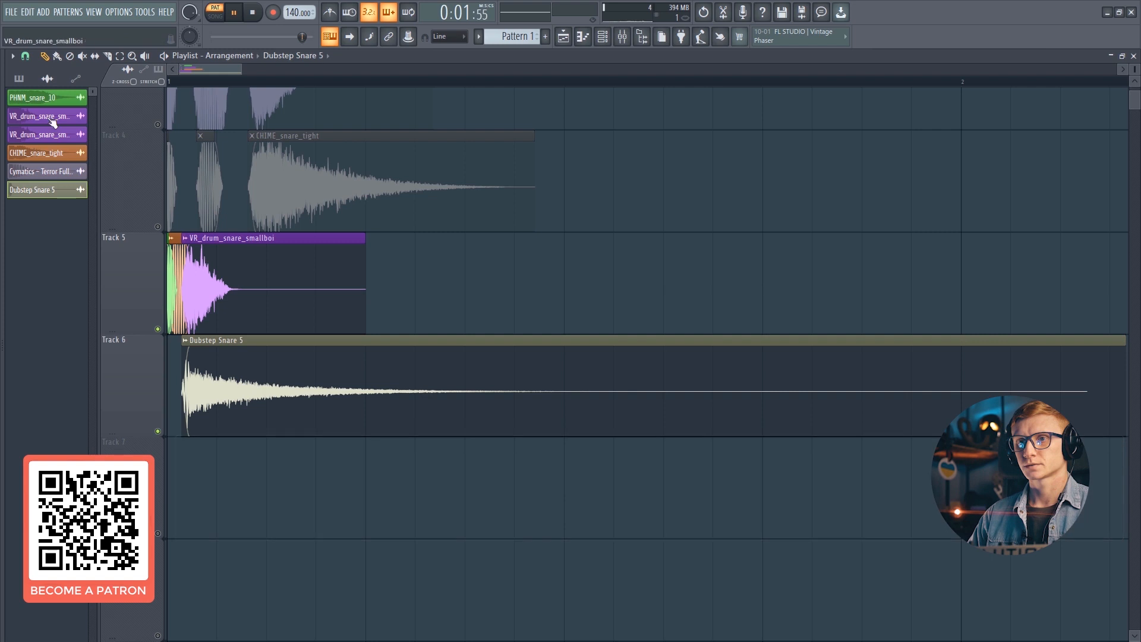
- Place Pattern 1 on Track 7 and mute Track 6
left_click(21, 81)
left_click(40, 103)
key("space")
left_click(195, 476)
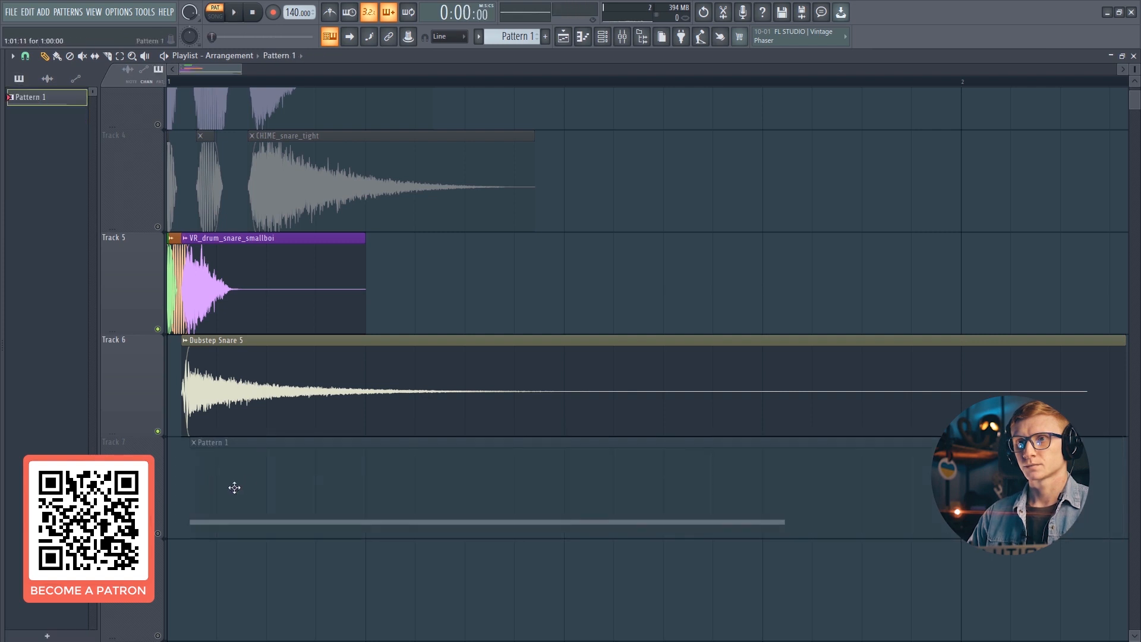
left_click(159, 534)
left_click(158, 432)
key("space")
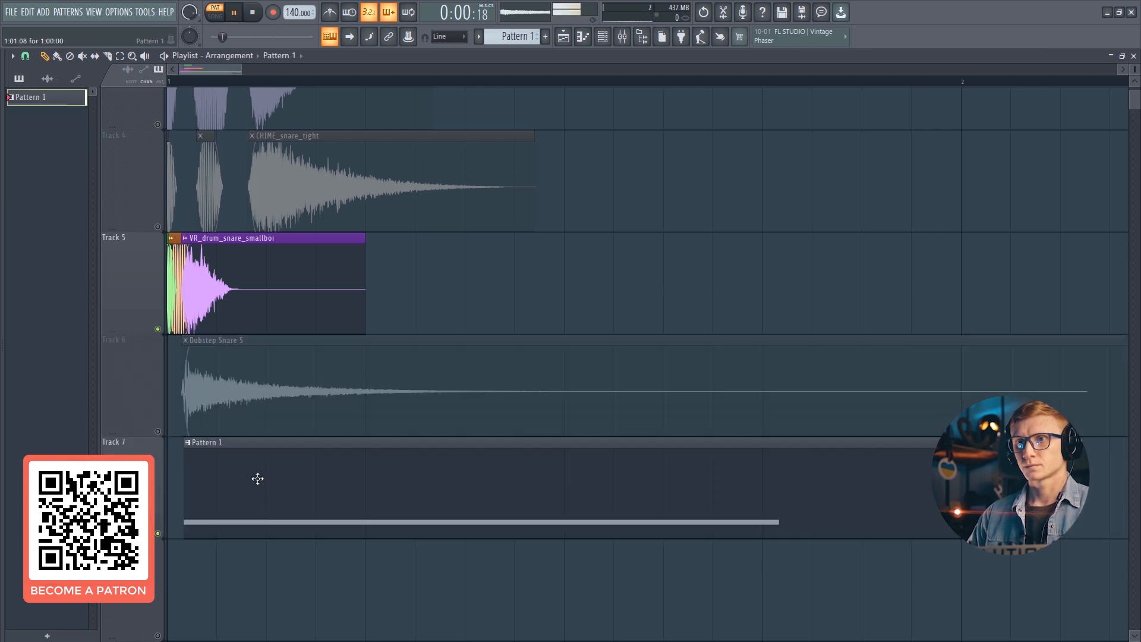
- Adjust the Serum channel volume while playing back the pattern
key("F6")
key("space")
scroll(497, 39, "down", 1)
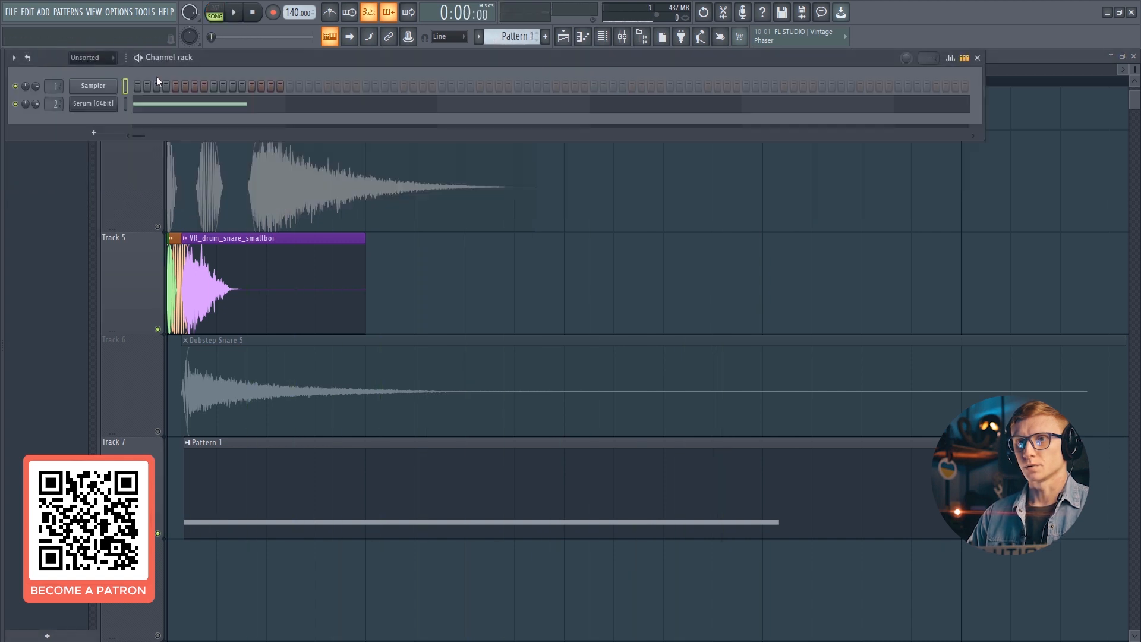
key("space")
mouse_move(37, 104)
left_mouse_down()
mouse_move(37, 83)
mouse_move(40, 98)
left_mouse_up()
key("space")
key("space")
key("space")
key("space")
key("space")
key("space")
key("space")
- Add Edison to the second effect slot of mixer insert 2
left_click(624, 40)
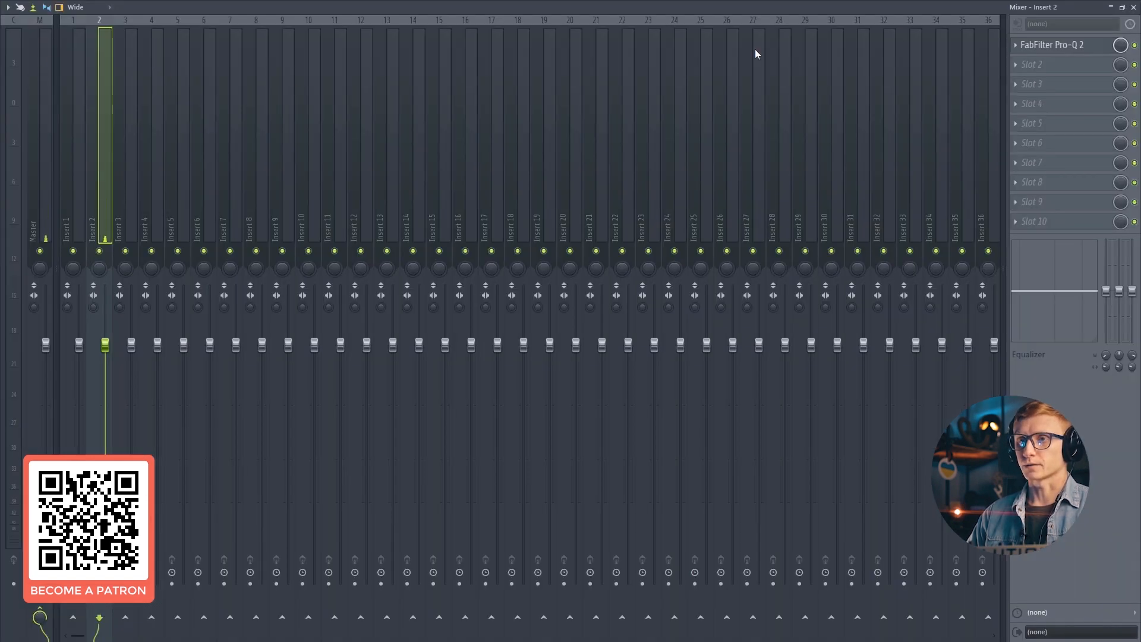
left_click(1035, 61)
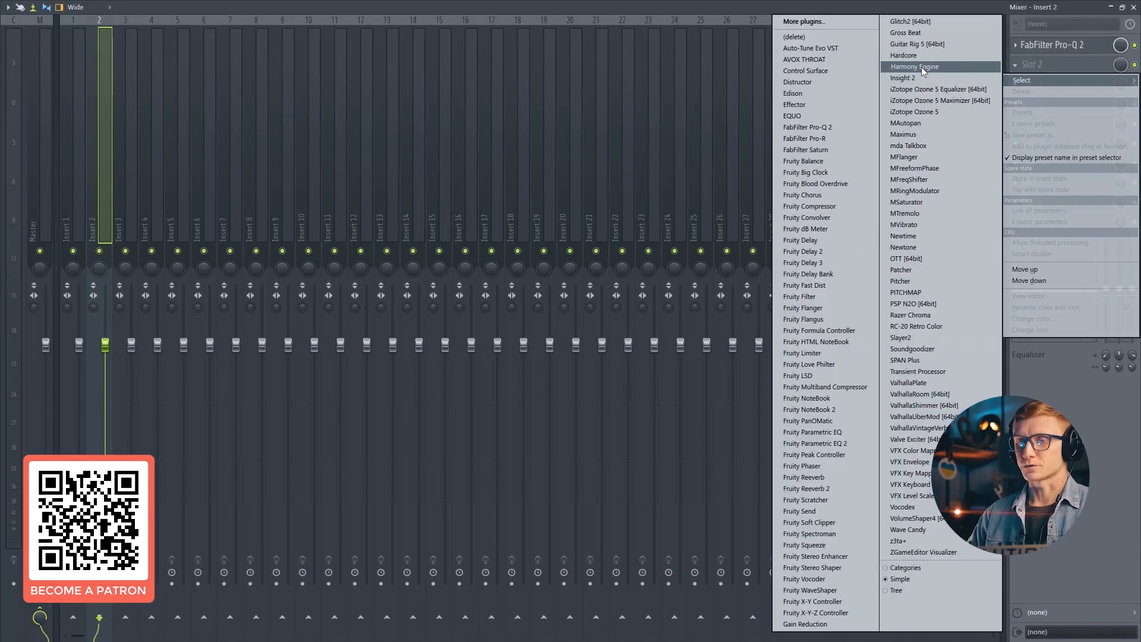
left_click(843, 95)
left_click(1134, 7)
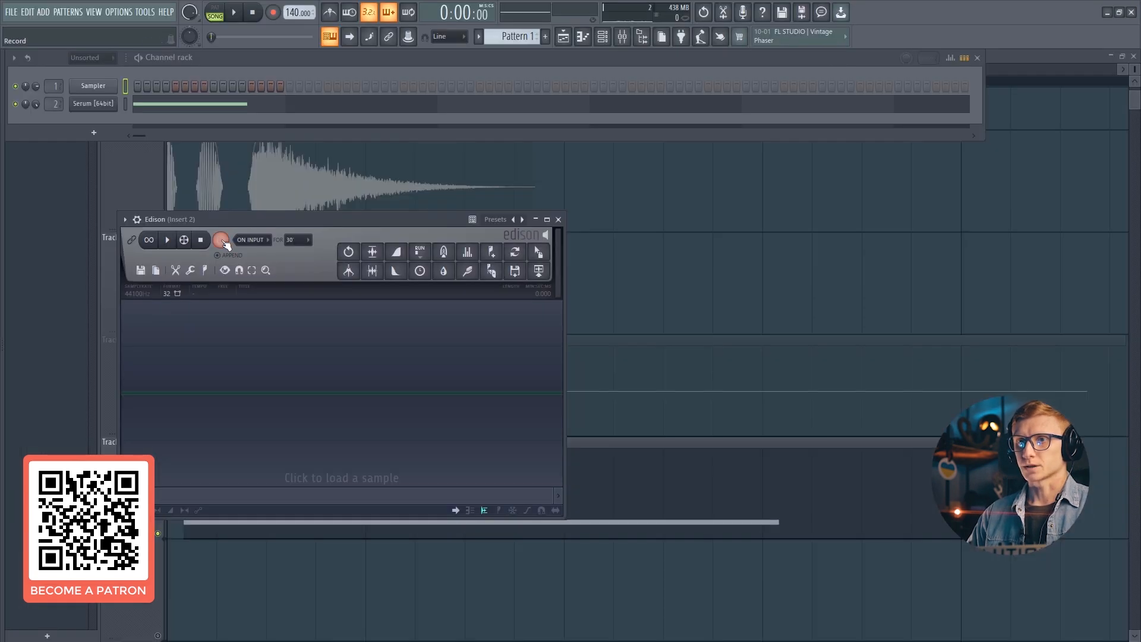
- Record the Serum snare in Edison and drag the recording onto Track 7
left_click(232, 15)
left_click(234, 12)
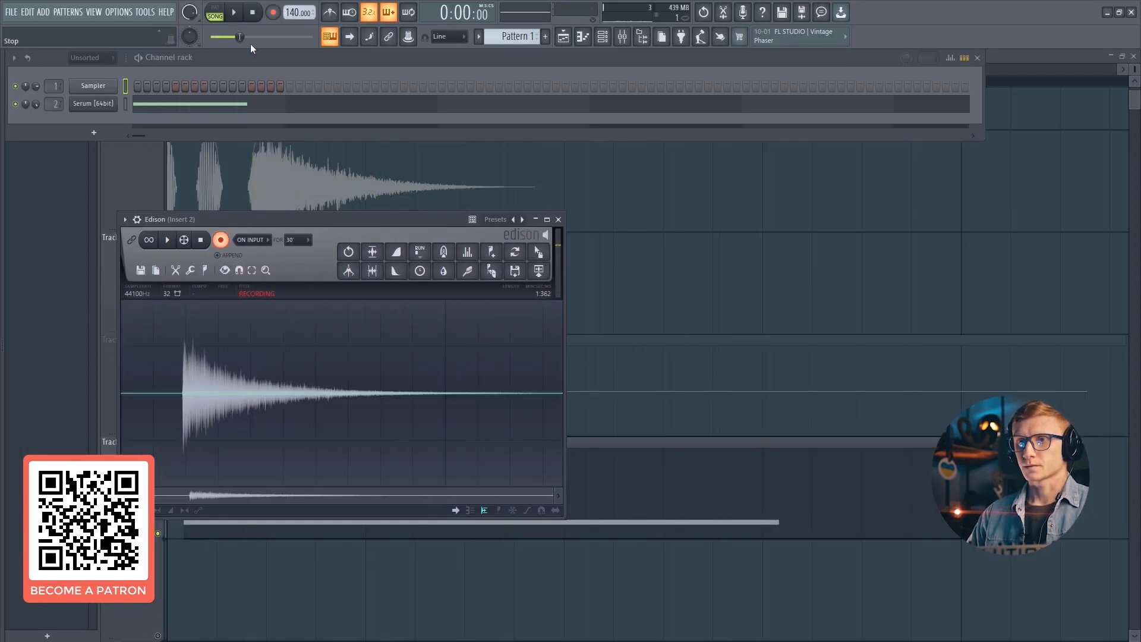
left_click(222, 240)
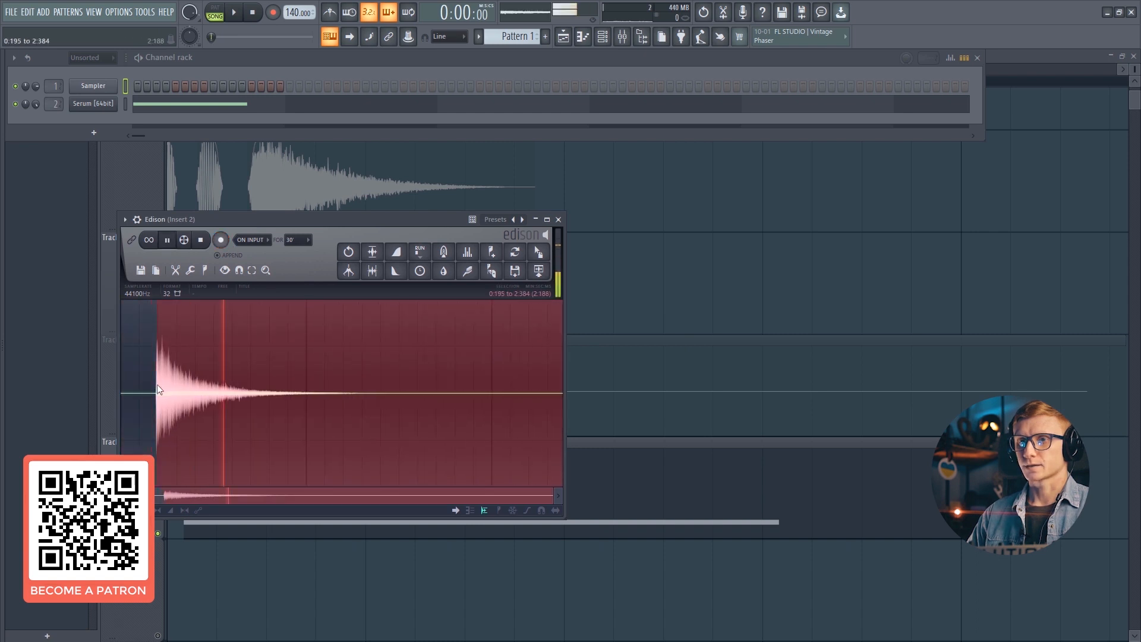
left_click_drag(519, 276, 235, 437)
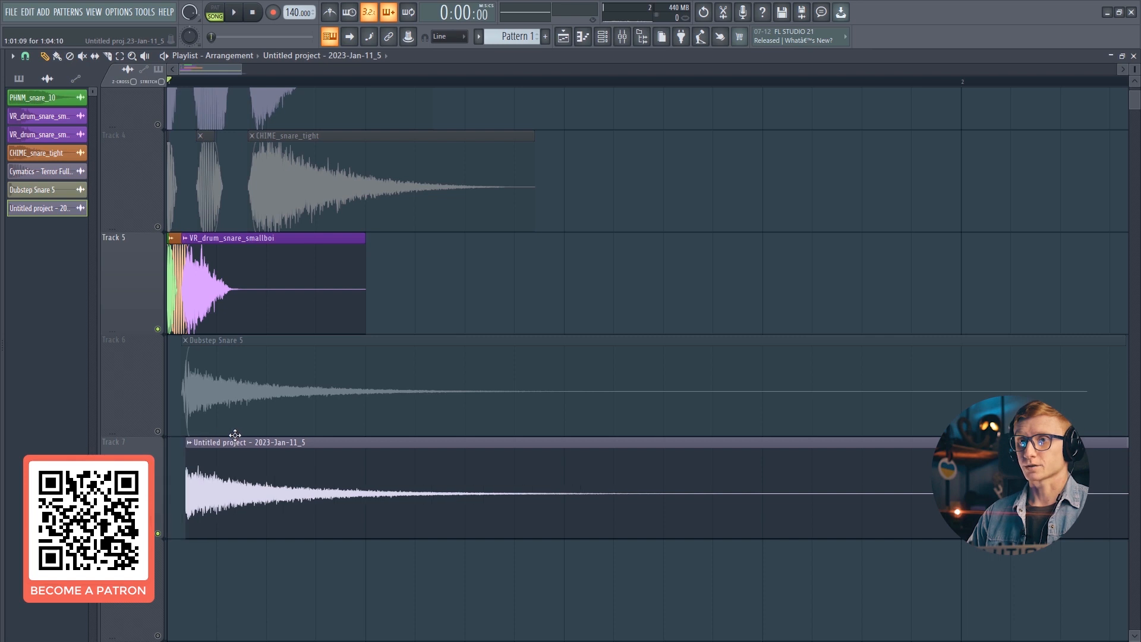
- Mute Track 5 and audition the rendered Serum snare clip on Track 7
left_click(157, 431, "ctrl")
key("space")
left_click(157, 533, "ctrl")
key("space")
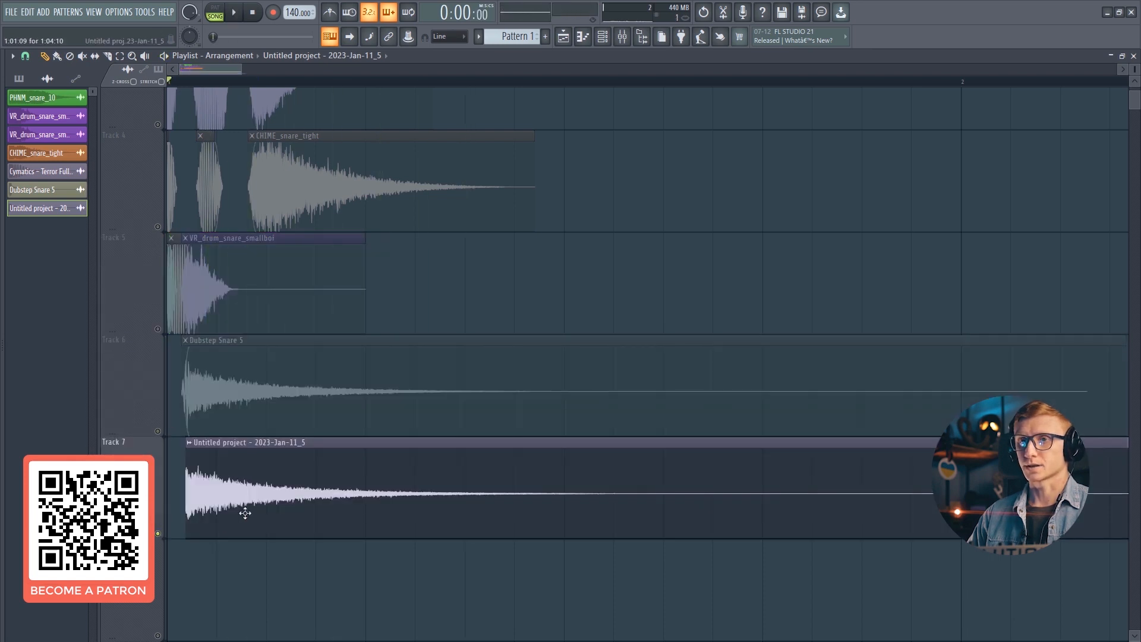
double_click(244, 509)
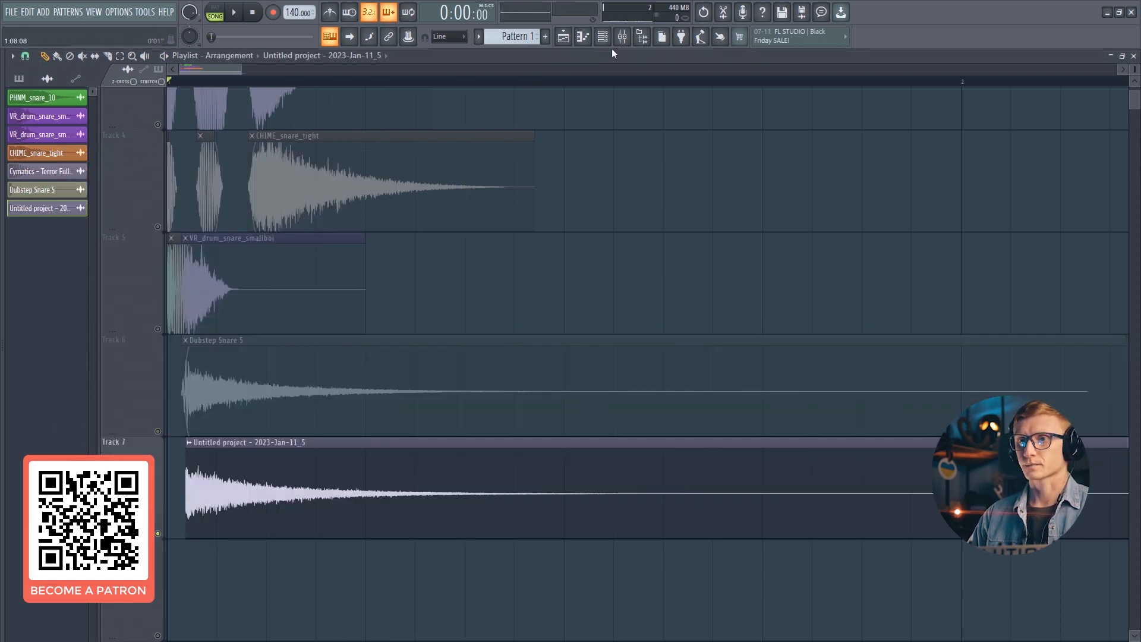
left_click(603, 38)
left_click(90, 97)
key("F9")
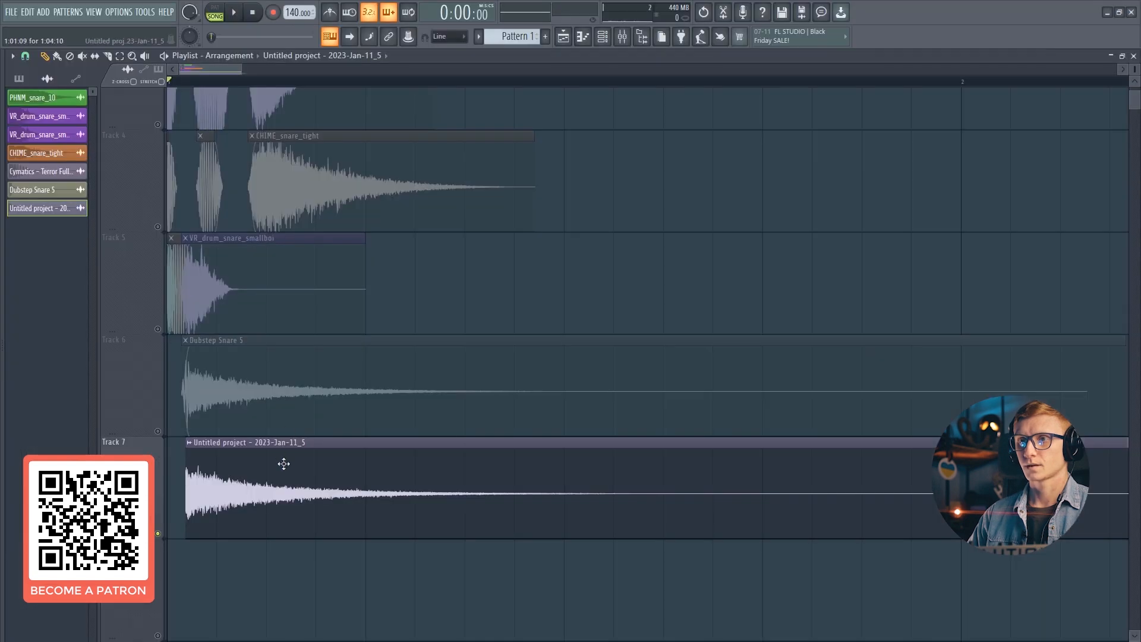
double_click(301, 471)
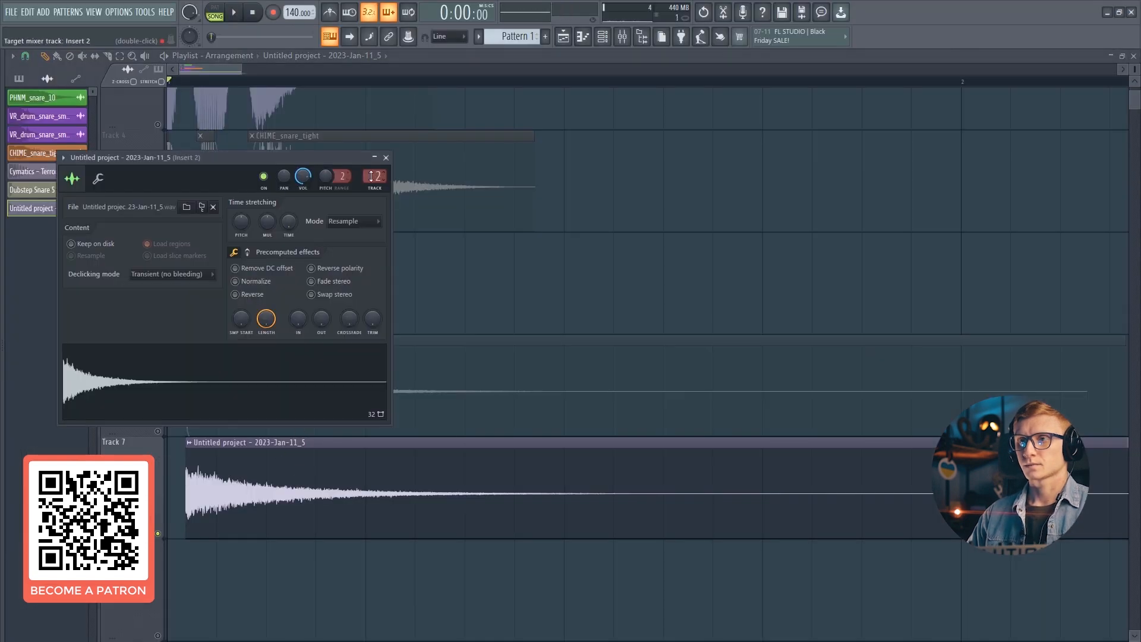
left_click(386, 157)
- Add iZotope Ozone 5 to the third effect slot of mixer insert 2
left_click(623, 40)
left_click(1016, 83)
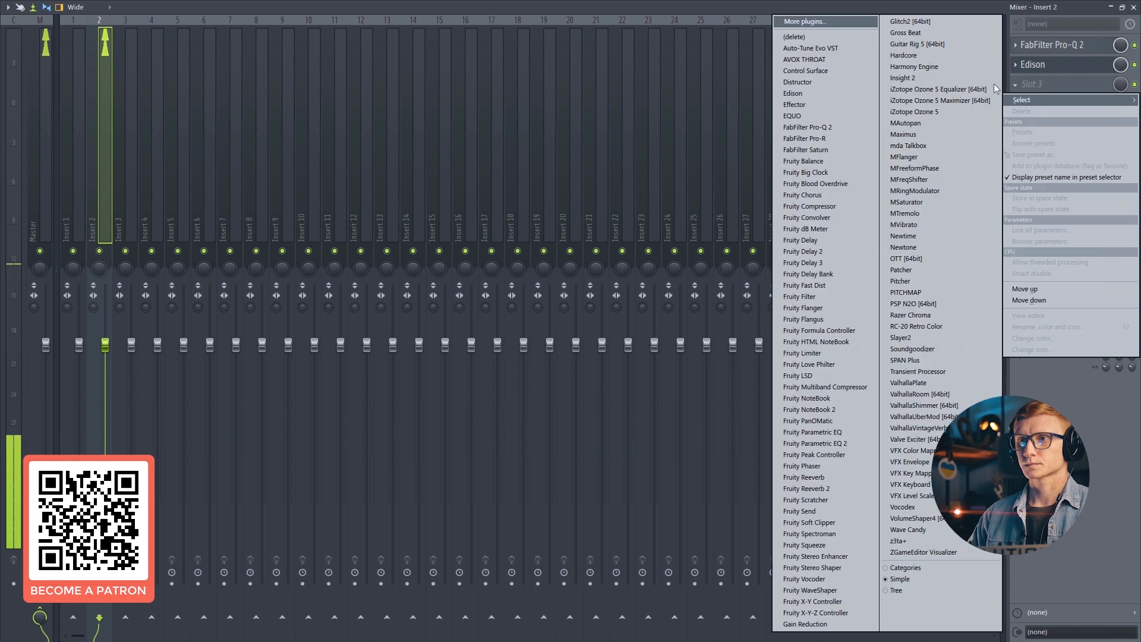
left_click(1016, 71)
left_click(1016, 69)
mouse_move(1016, 81)
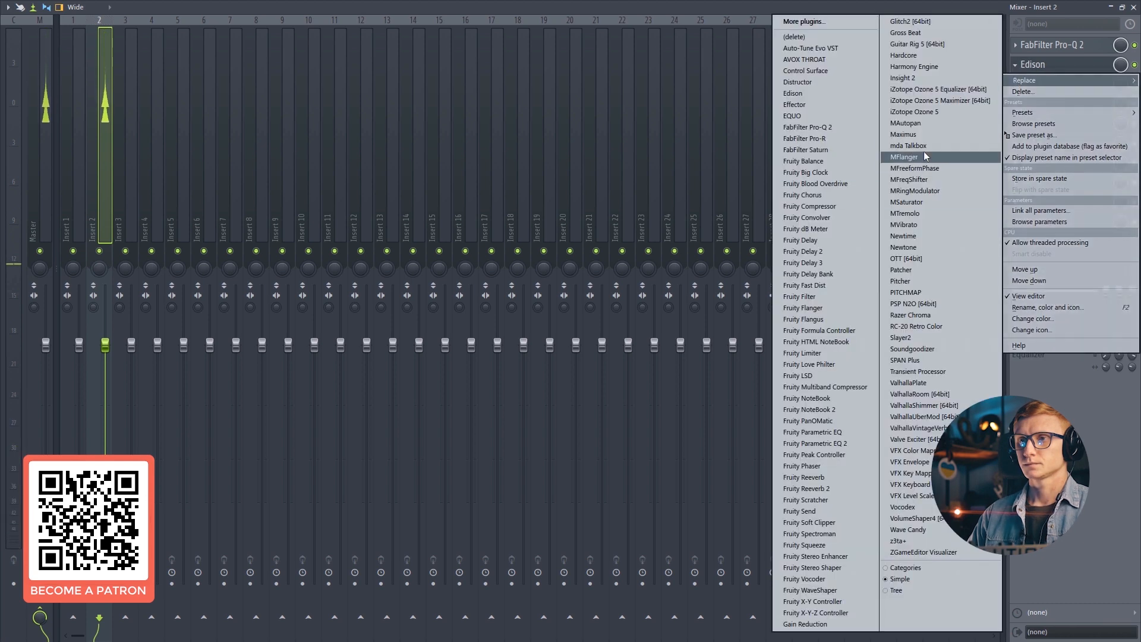
left_click(916, 112)
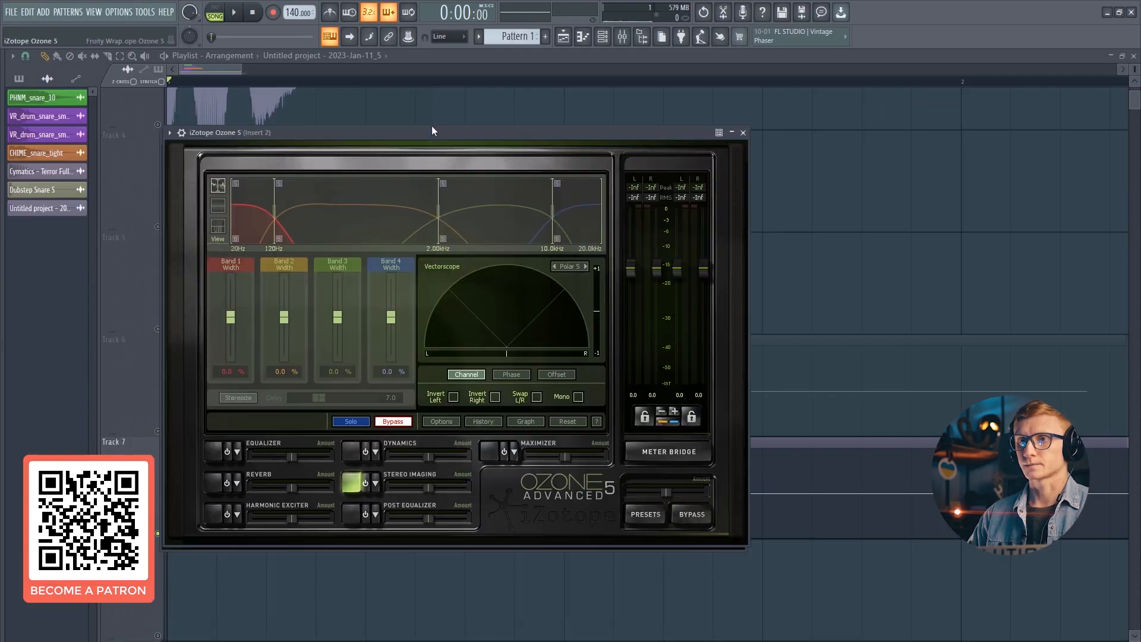
- Widen Ozone's stereo imaging bands 2, 3 and 4 to about 22%, 97% and 97%, then play the pattern
left_click_drag(432, 131, 436, 124)
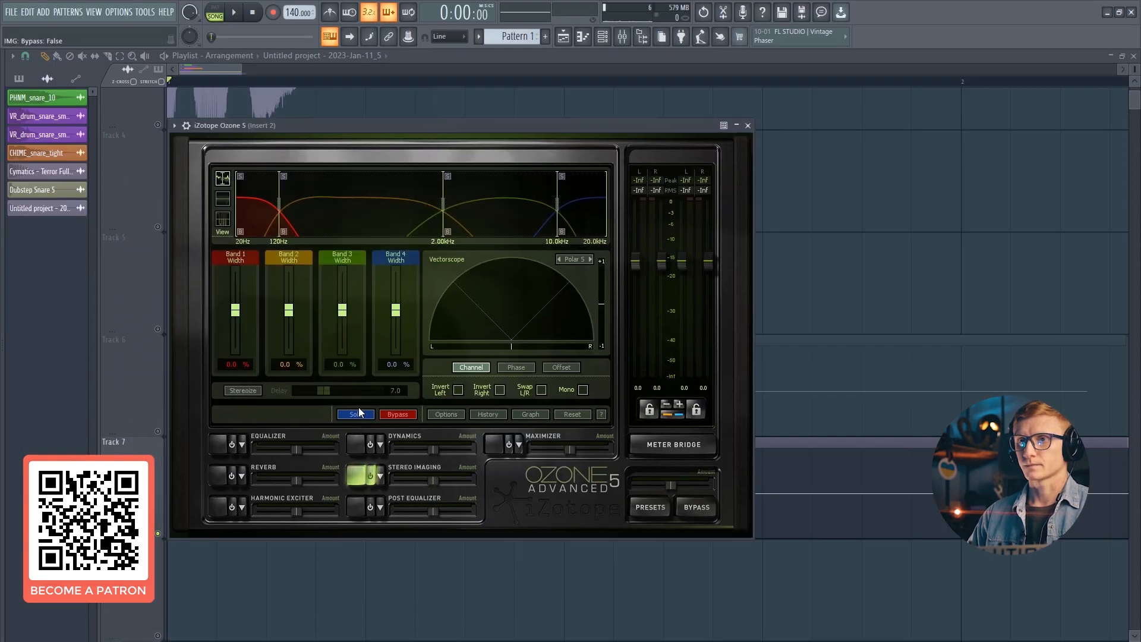
left_click(397, 272)
left_click(342, 284)
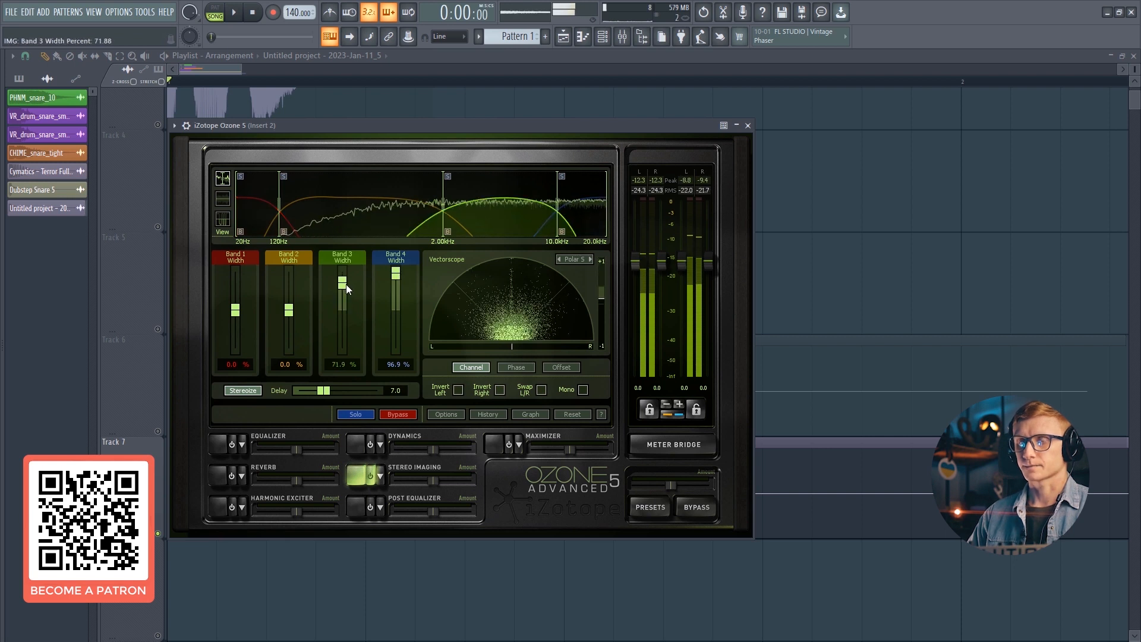
left_click(290, 302)
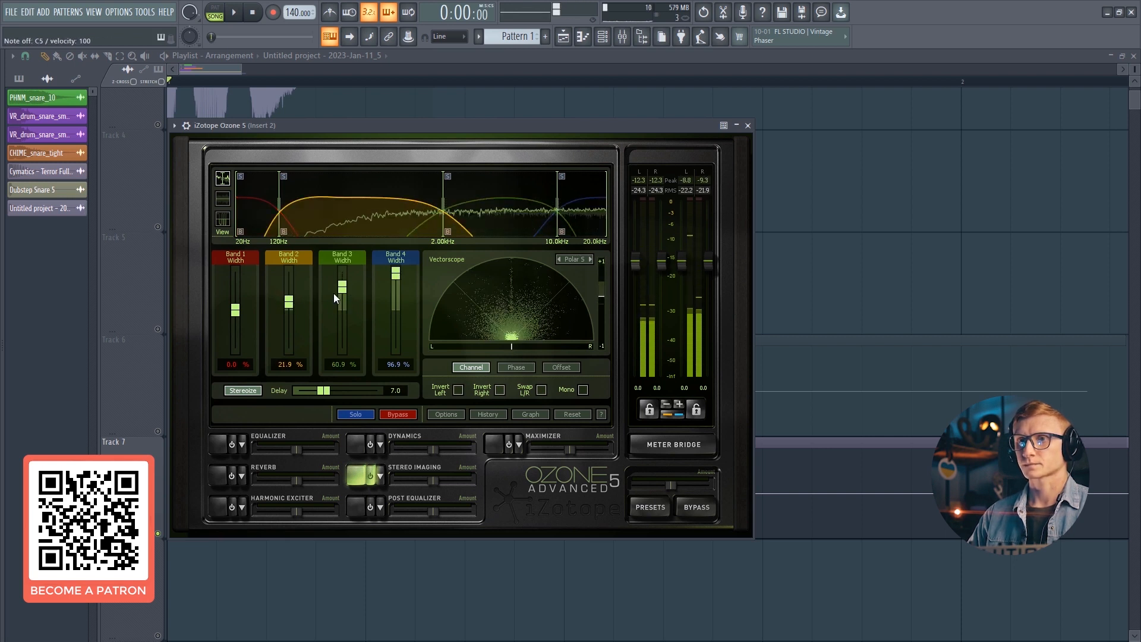
left_click(343, 274)
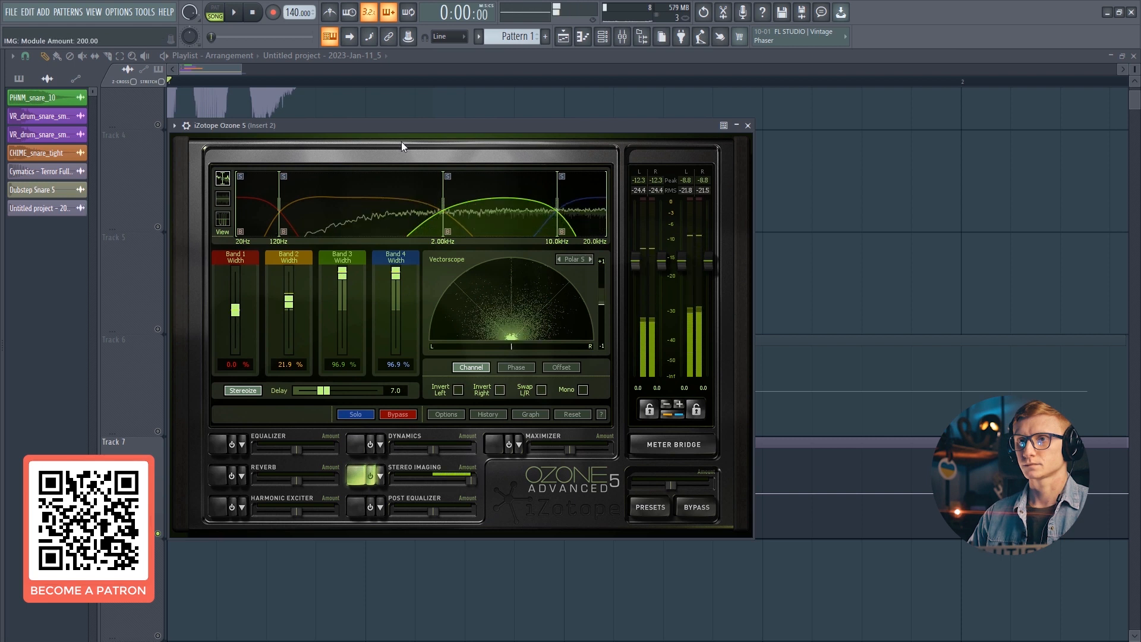
key("Escape")
key("space")
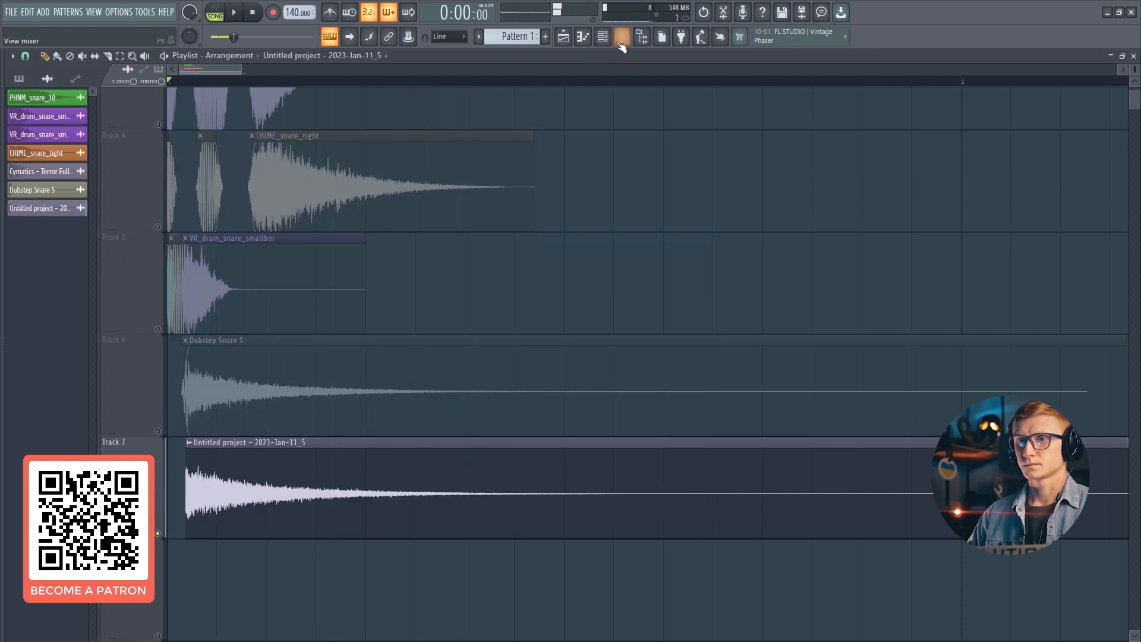
- Unmute Track 5 and play back the layered snares
key("F9")
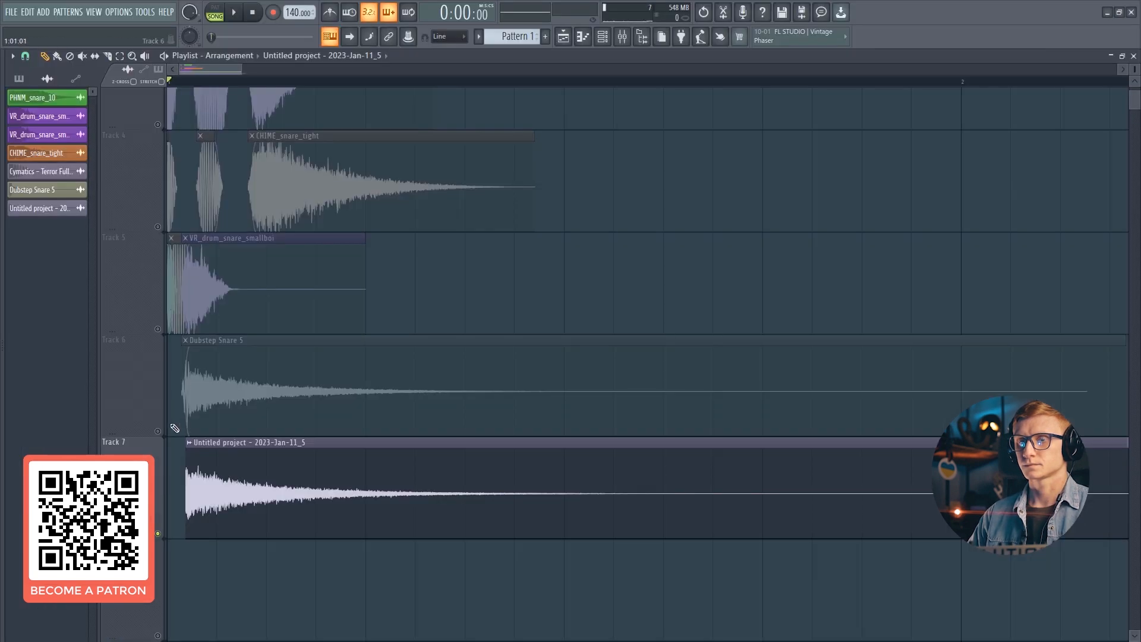
left_click(159, 331)
key("space")
- Pitch the rendered Serum snare clip on Track 7 up to +700 cents while auditioning it
double_click(247, 474)
key("space")
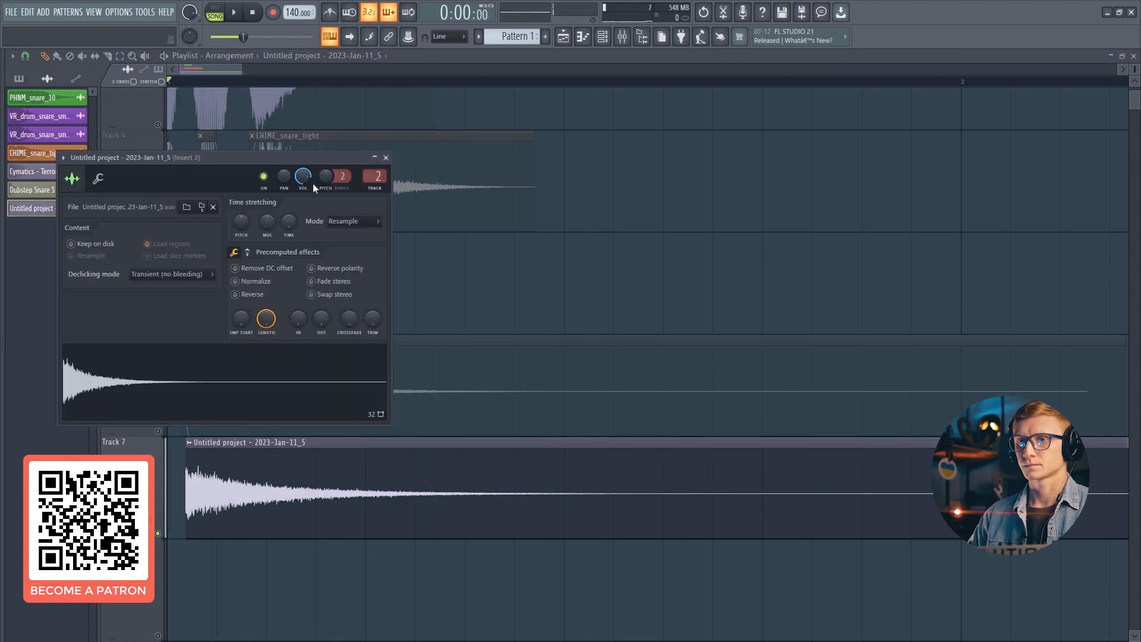
key("space")
scroll(241, 229, "down", 3)
key("space")
key("space")
scroll(243, 228, "down", 2)
key("space")
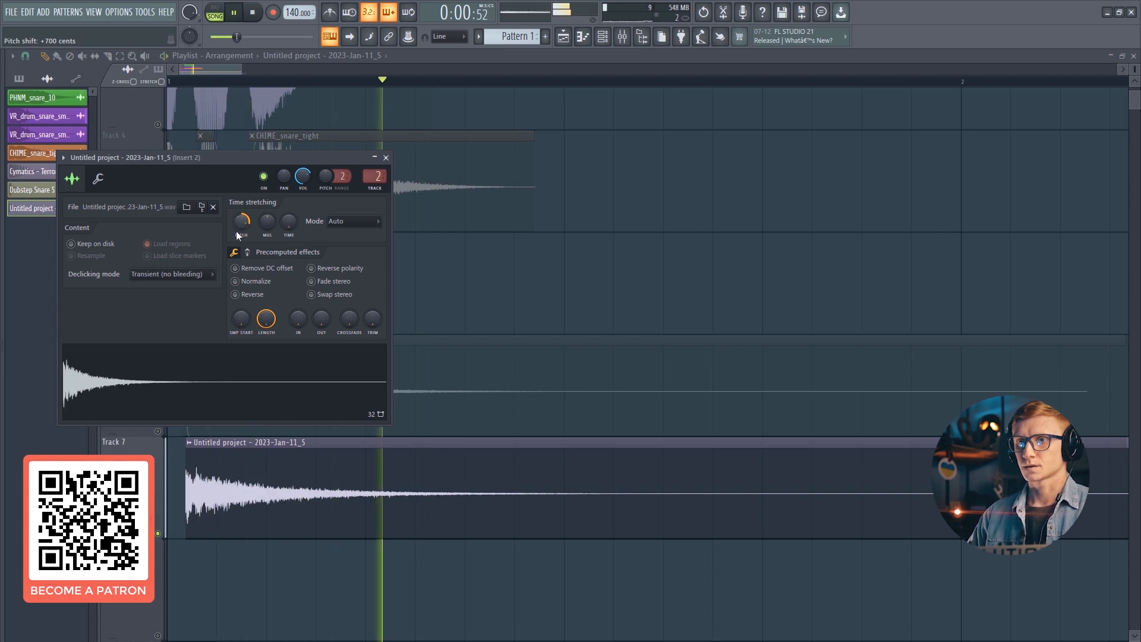
key("space")
key("Escape")
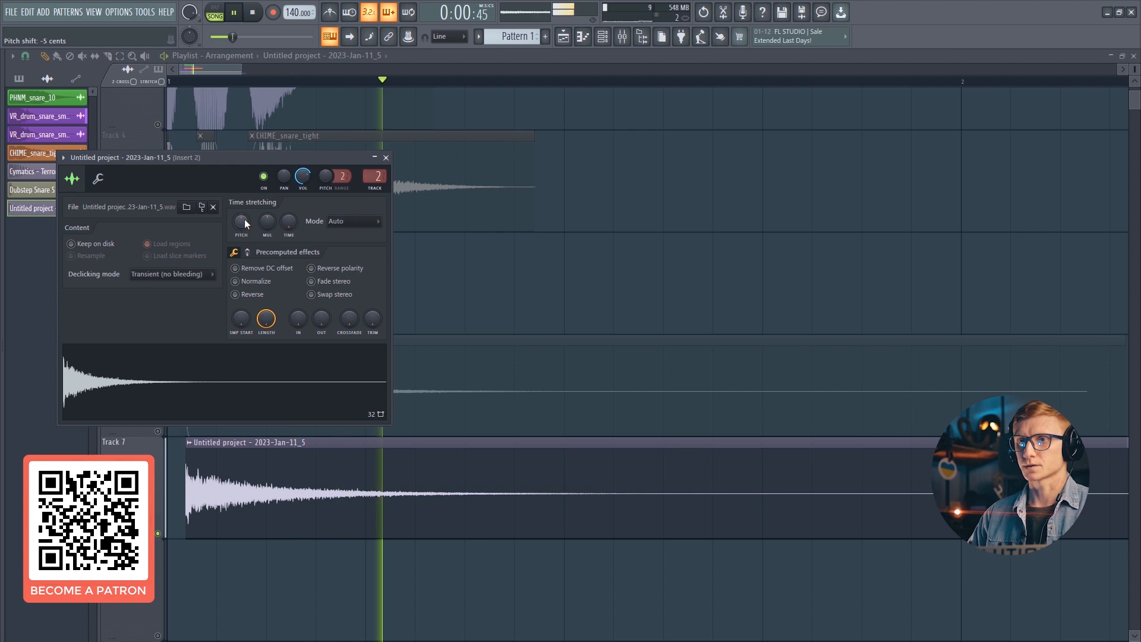
- Set the Serum snare clip's precomputed Pogo effect to about 49% and audition it
key("space")
key("space")
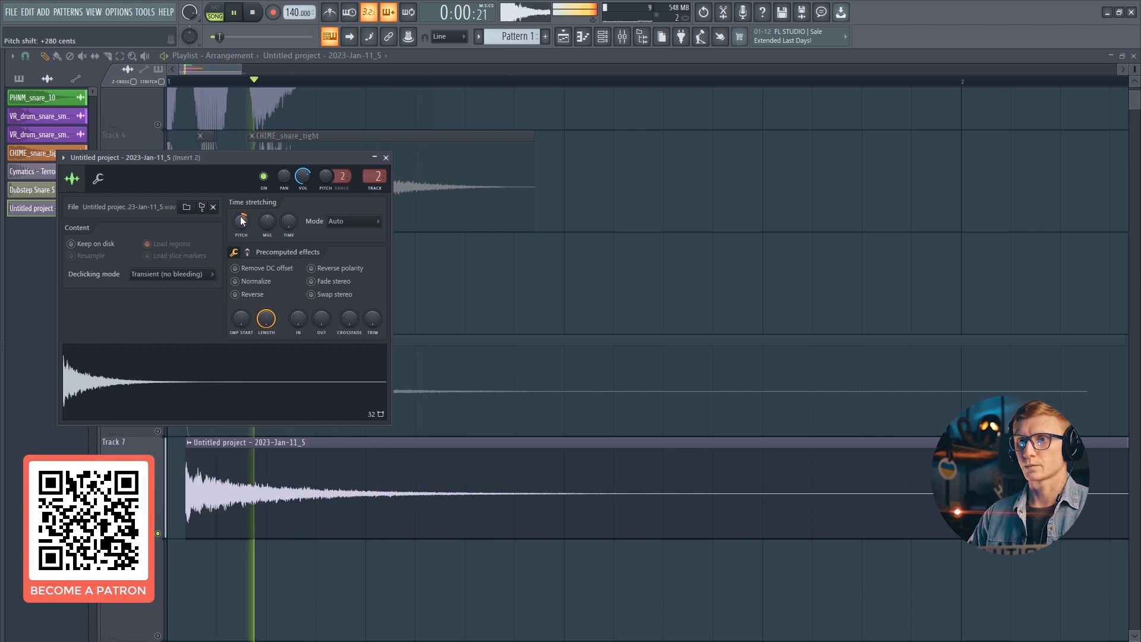
left_click(234, 252)
mouse_move(374, 318)
left_mouse_down()
mouse_move(374, 285)
mouse_move(375, 321)
left_mouse_up()
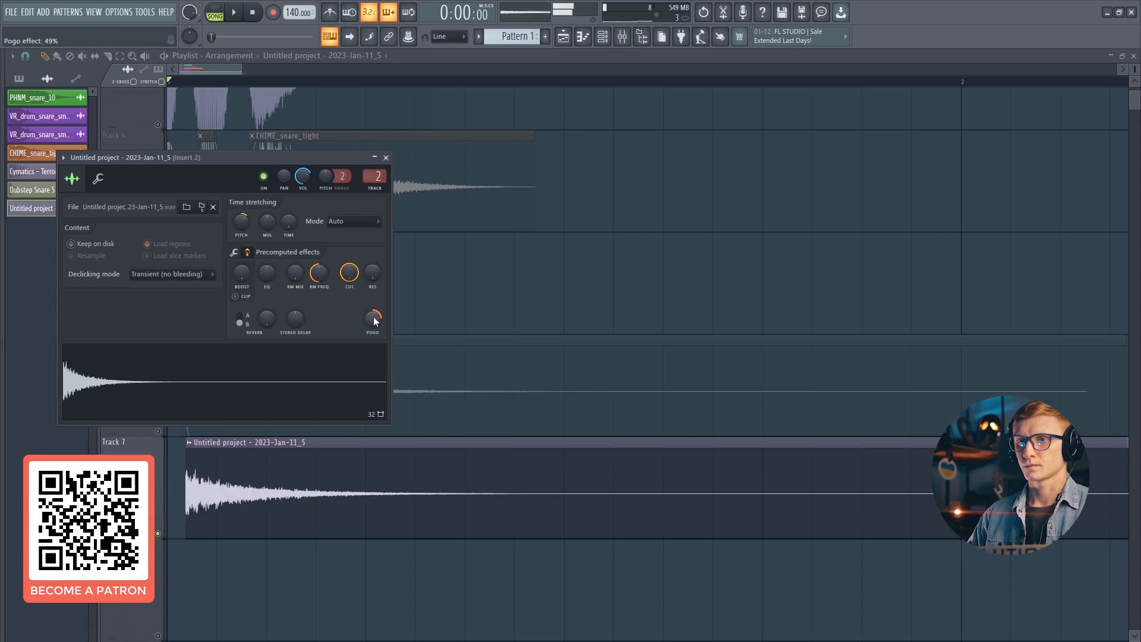
key("space")
key("space")
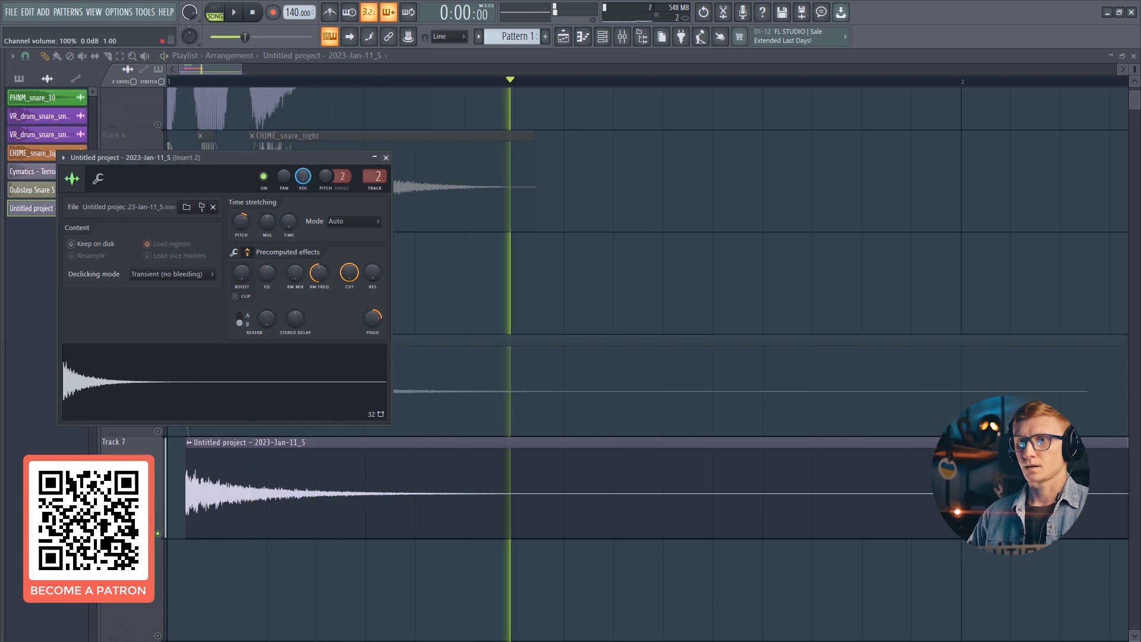
key("space")
key("space")
key("Escape")
key("space")
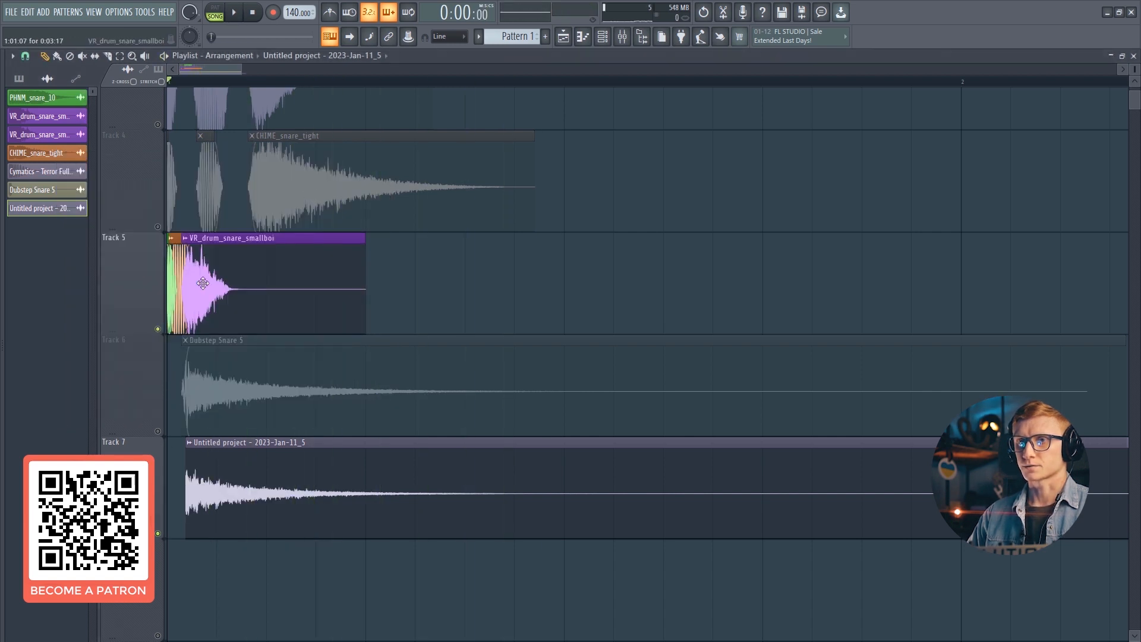
right_click(194, 258)
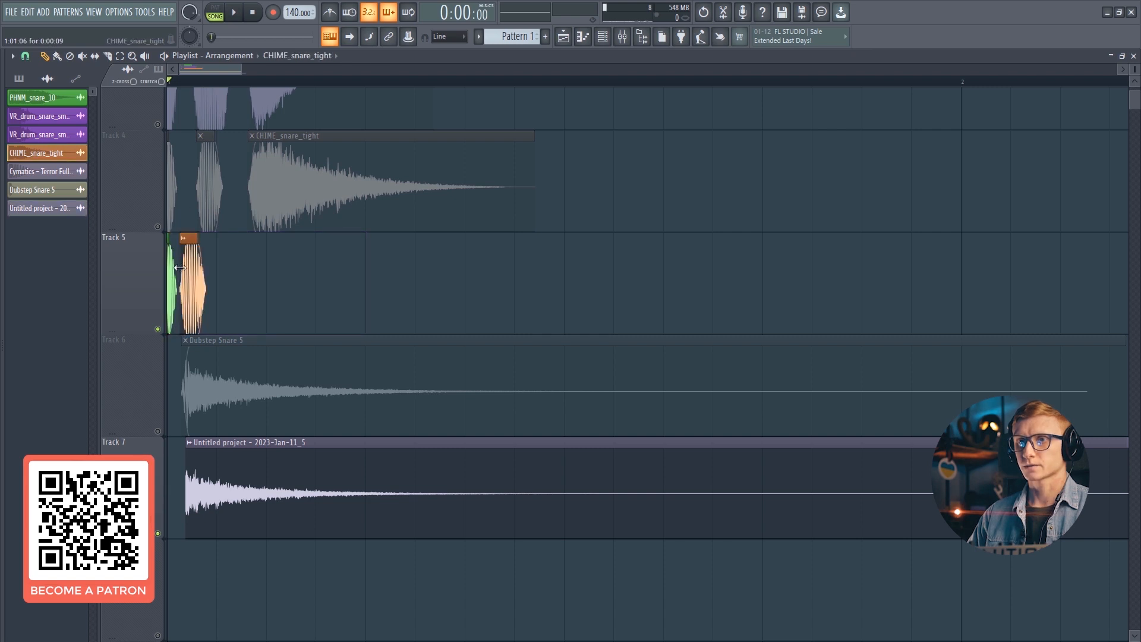
key("space")
scroll(274, 236, "up", 2)
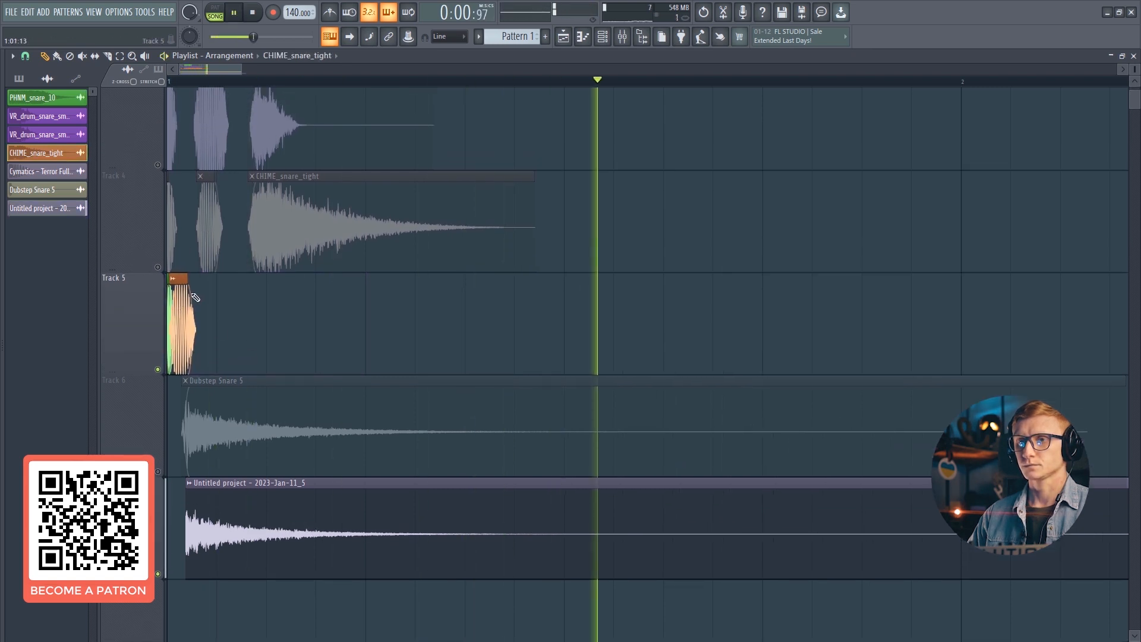
left_click(271, 153)
left_click_drag(251, 315, 216, 316)
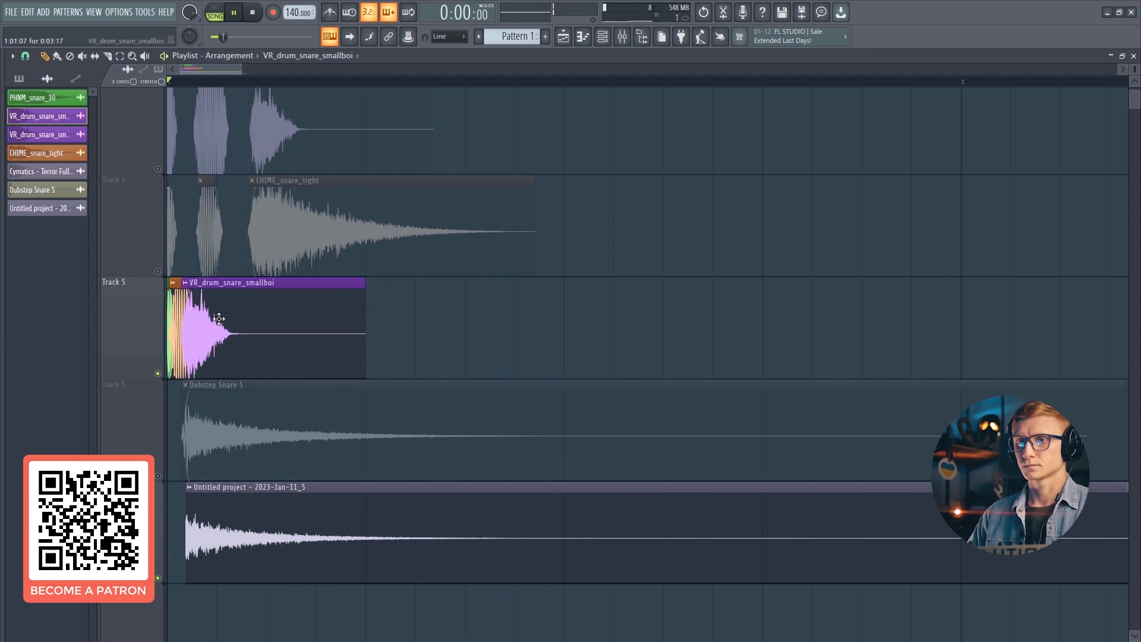
- Unmute Track 6, mute Track 7 and remove the Serum snare clip from Track 7
left_click(157, 476)
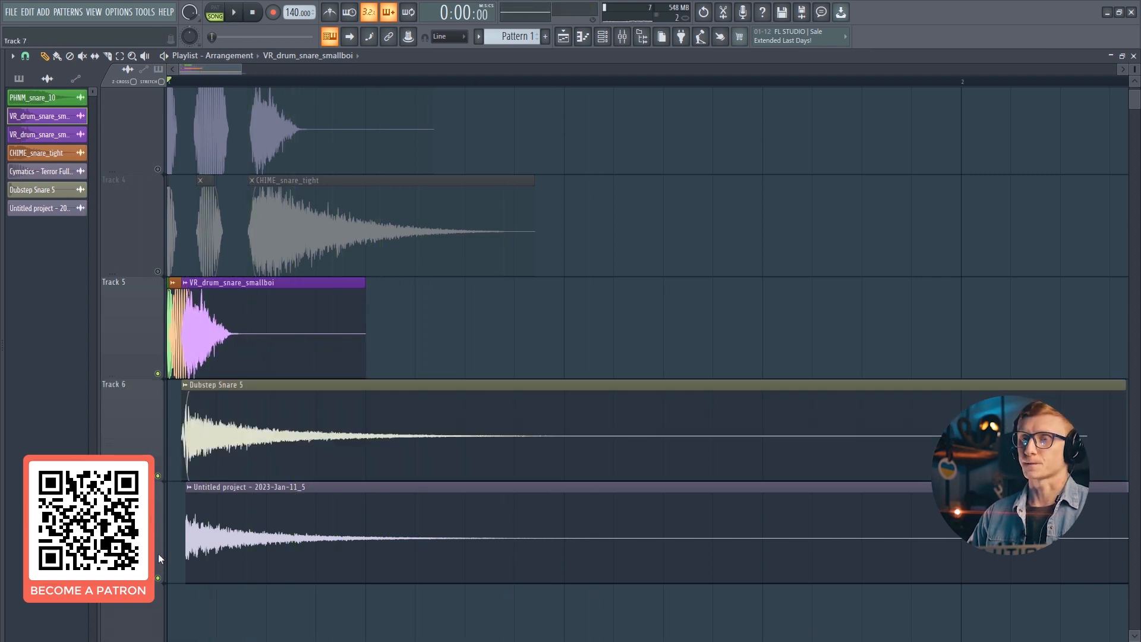
left_click(158, 578)
right_click(238, 548)
- Open and audition the Dubstep Snare 5 clip's properties on Track 6
double_click(219, 461)
key("space")
left_click_drag(269, 131, 279, 159)
key("space")
- Replace the snare on Track 6 with the Snare_Acustic sample
key("space")
key("space")
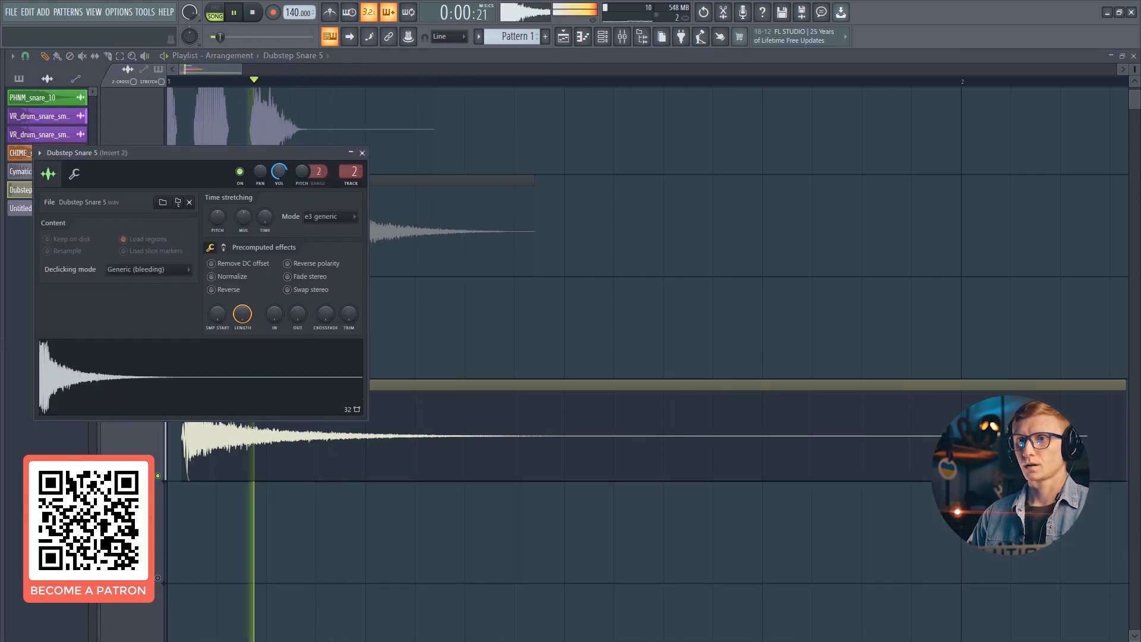
key("Escape")
key("space")
scroll(313, 364, "up", 2)
double_click(309, 480)
key("Escape")
right_click(268, 484)
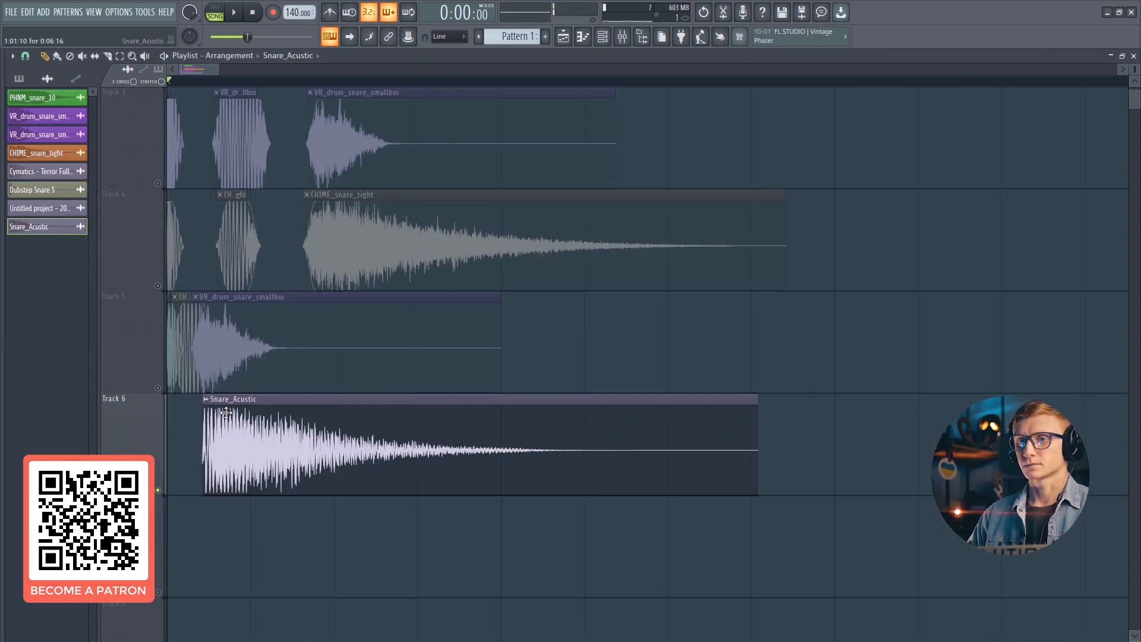
- Shift the Snare_Acustic audio earlier within its clip on Track 6 and audition the layers
double_click(205, 419)
left_click(176, 343)
key("Escape")
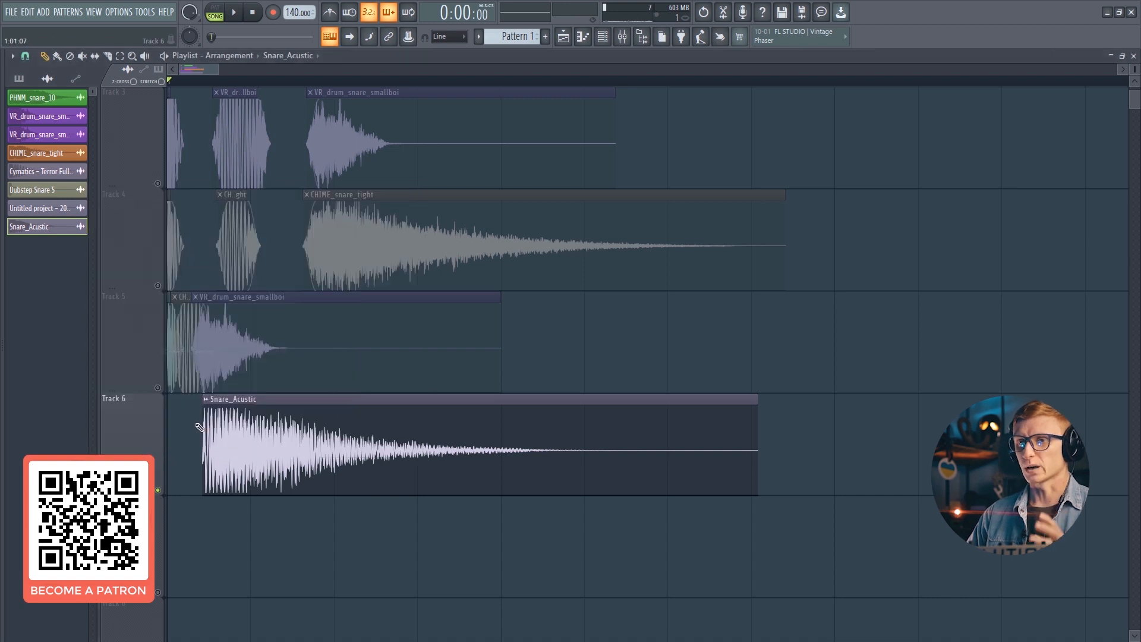
key("space")
left_click_drag(250, 428, 210, 426)
key("space")
- Unmute Track 5 and reset the Snare_Acustic clip's pitch shift
key("space")
key("space")
key("space")
left_click(158, 388)
key("space")
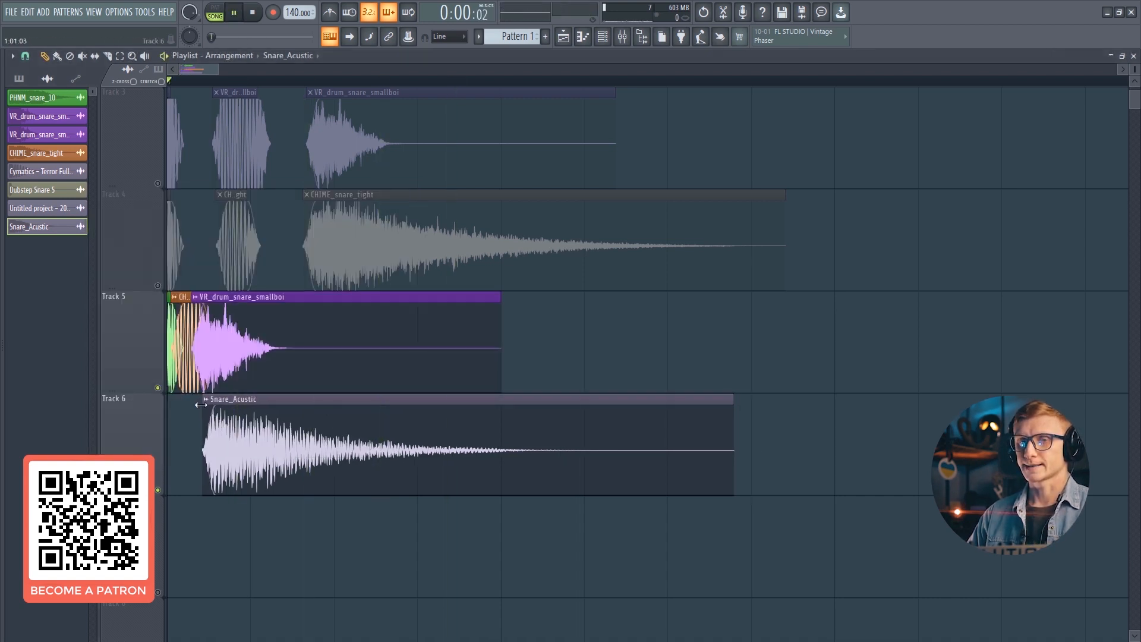
double_click(201, 405)
key("space")
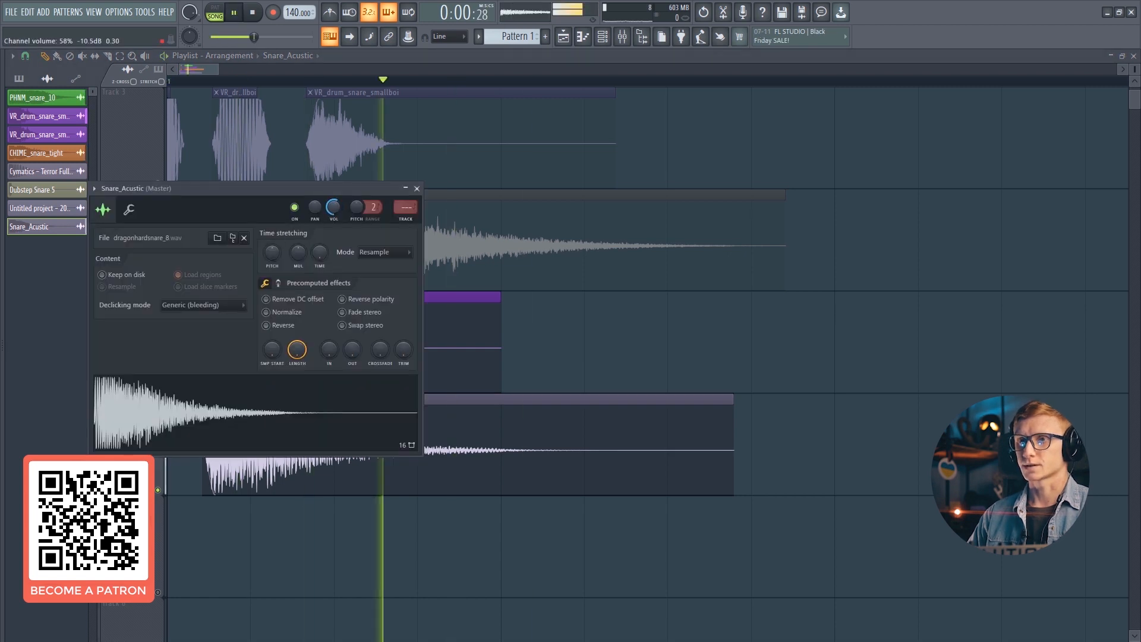
key("space")
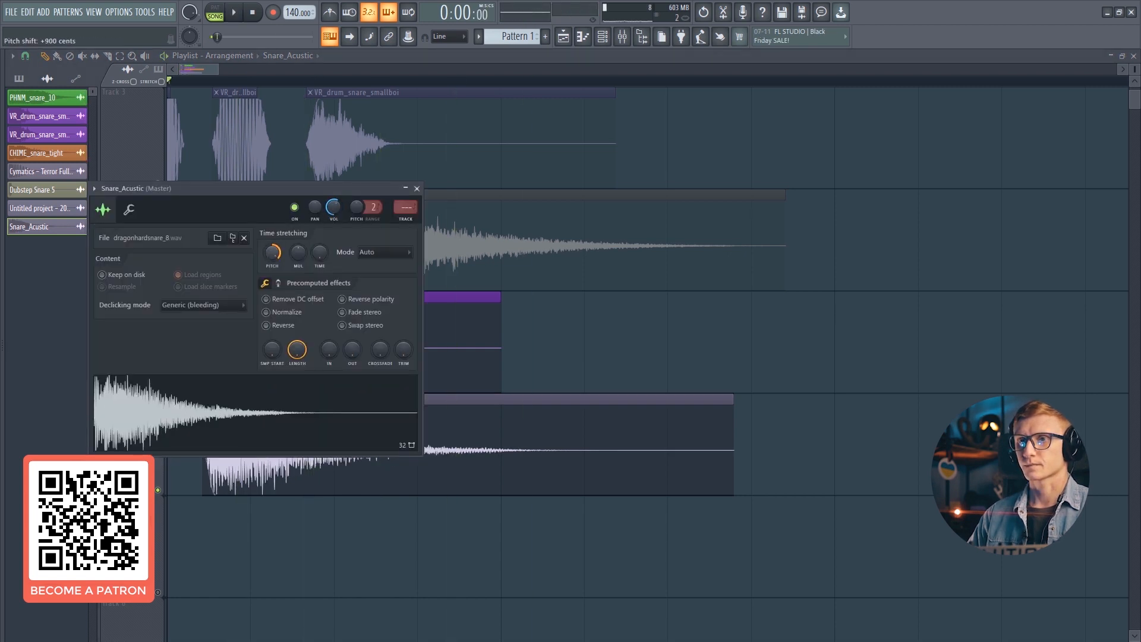
key("space")
right_click(287, 262)
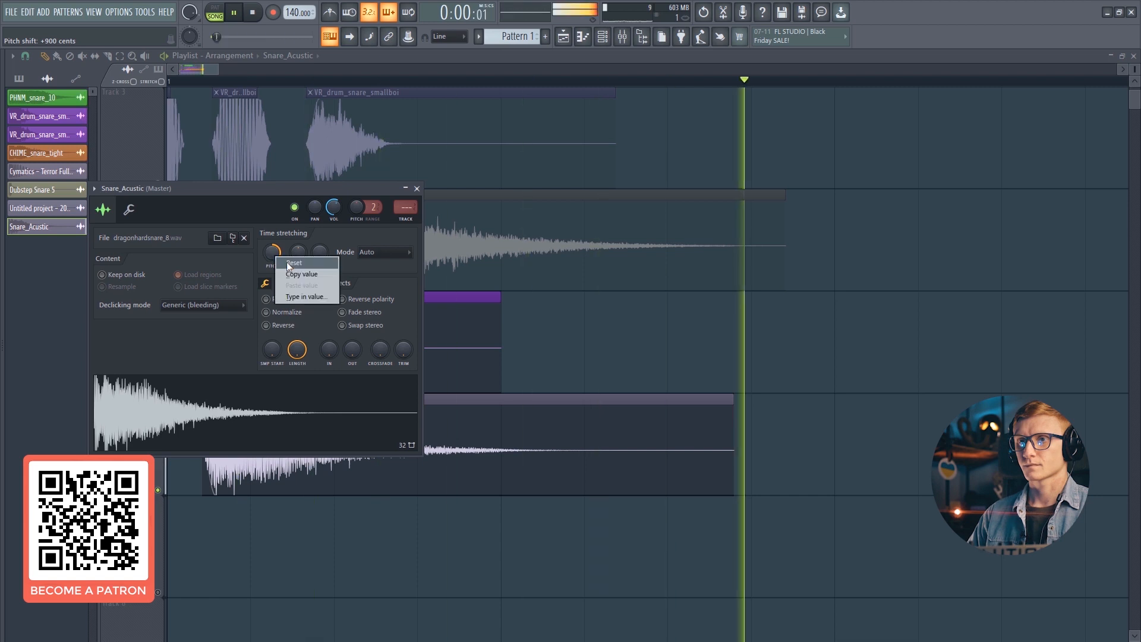
left_click(288, 266)
- Try the precomputed Pogo effect on the Snare_Acustic clip at several amounts, then reset it
left_click(279, 284)
key("space")
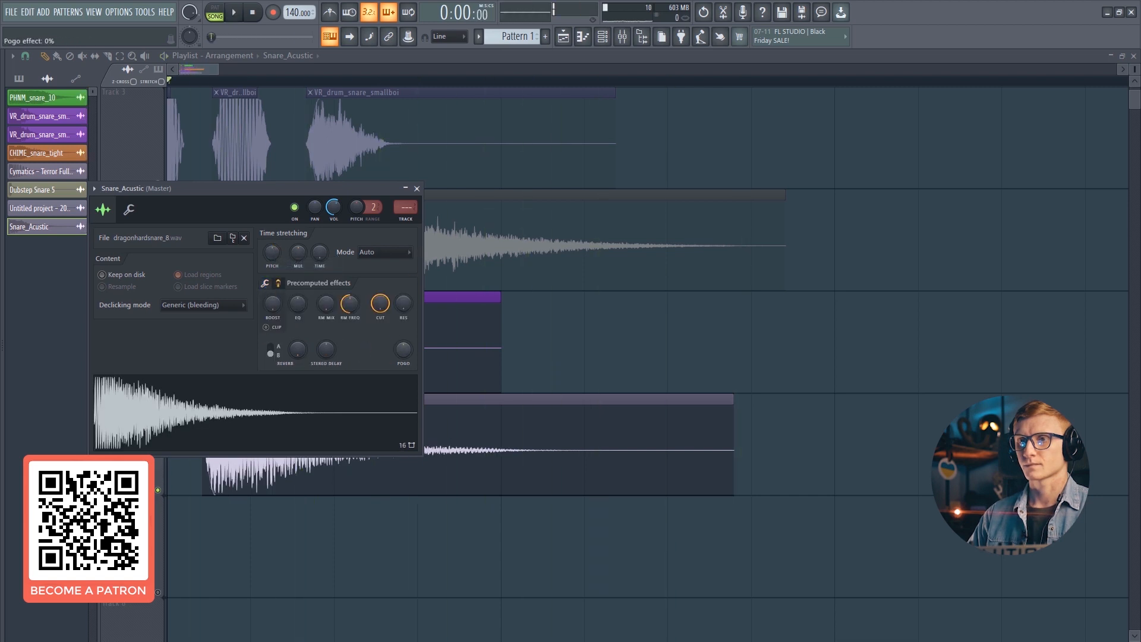
left_click_drag(402, 350, 403, 303)
key("space")
key("space")
key("space")
left_click_drag(402, 351, 403, 309)
key("space")
key("space")
key("space")
key("space")
key("space")
key("space")
key("space")
left_click_drag(404, 353, 402, 361)
key("space")
key("space")
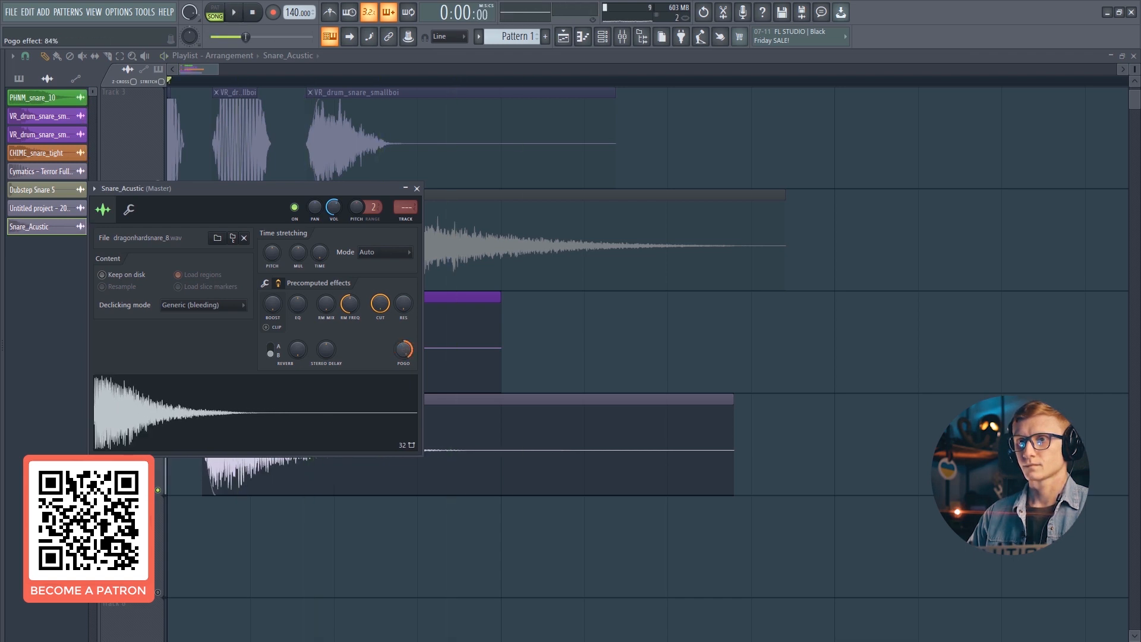
- Raise the Snare_Acustic clip's output level and audition the layered snares
key("space")
key("space")
key("space")
right_click(403, 352)
left_click(414, 357)
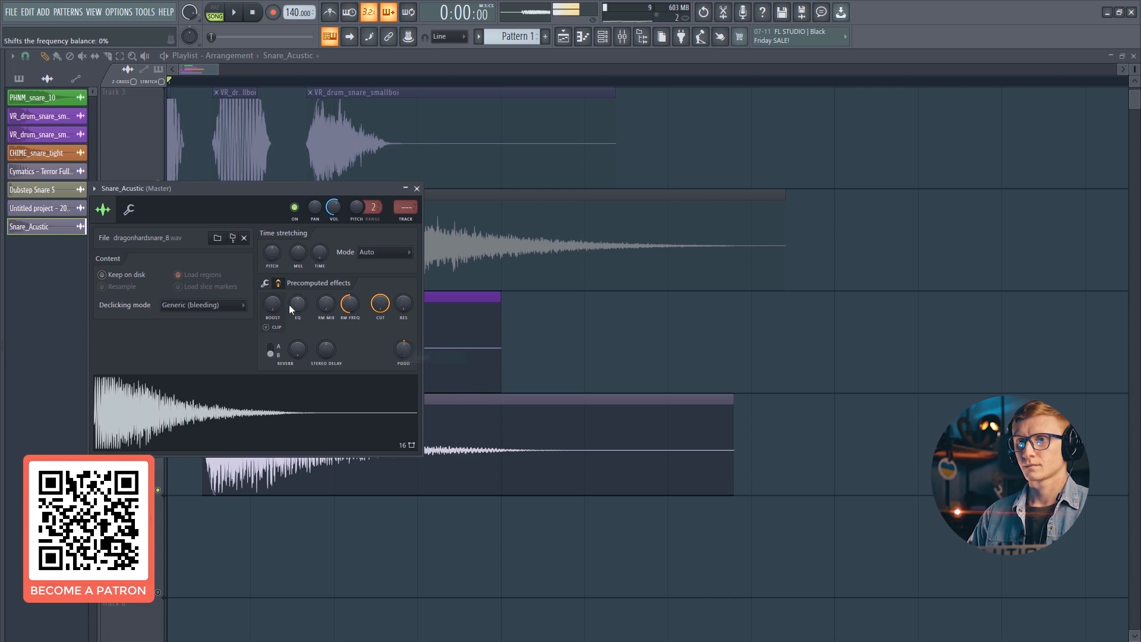
left_click(265, 284)
left_click_drag(346, 346, 347, 324)
key("space")
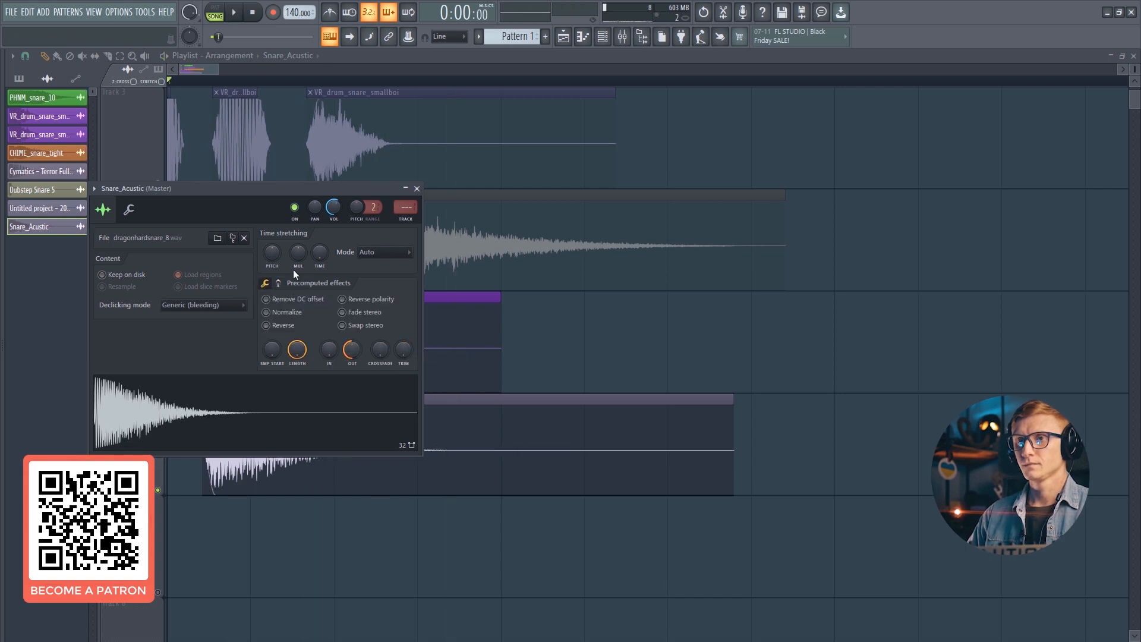
left_click_drag(273, 253, 274, 267)
key("space")
key("space")
key("space")
key("space")
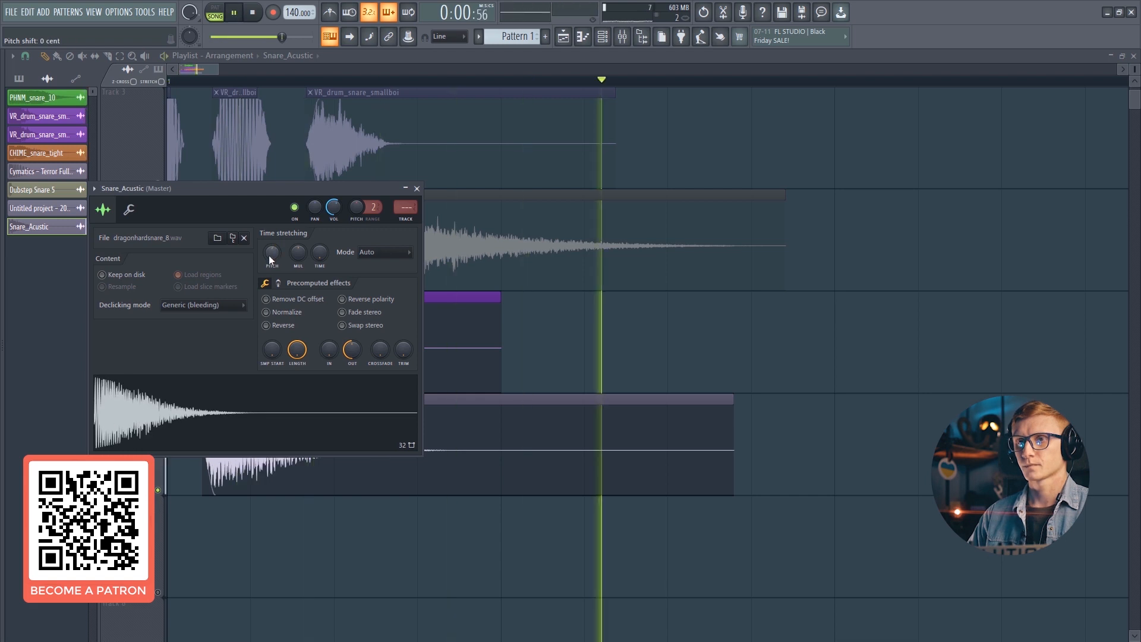
key("Escape")
scroll(212, 118, "down", 3)
- Place the Dubstep Snare 5 sample on Track 7, align it with the other snare layers, and audition it
key("space")
left_click(292, 246)
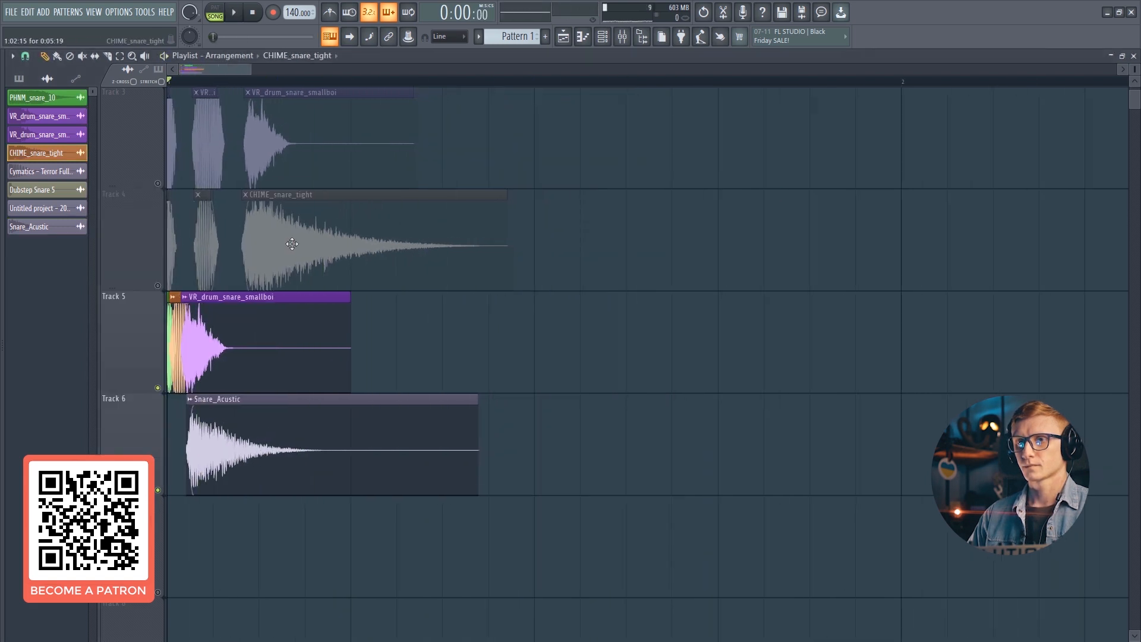
left_click_drag(35, 190, 215, 530)
left_click_drag(239, 535, 221, 536)
- Adjust the Dubstep Snare 5 clip's time-stretch multiplier in its clip settings, audition it, and close the settings
key("space")
key("space")
double_click(227, 538)
key("space")
key("space")
left_click_drag(243, 215, 244, 227)
key("space")
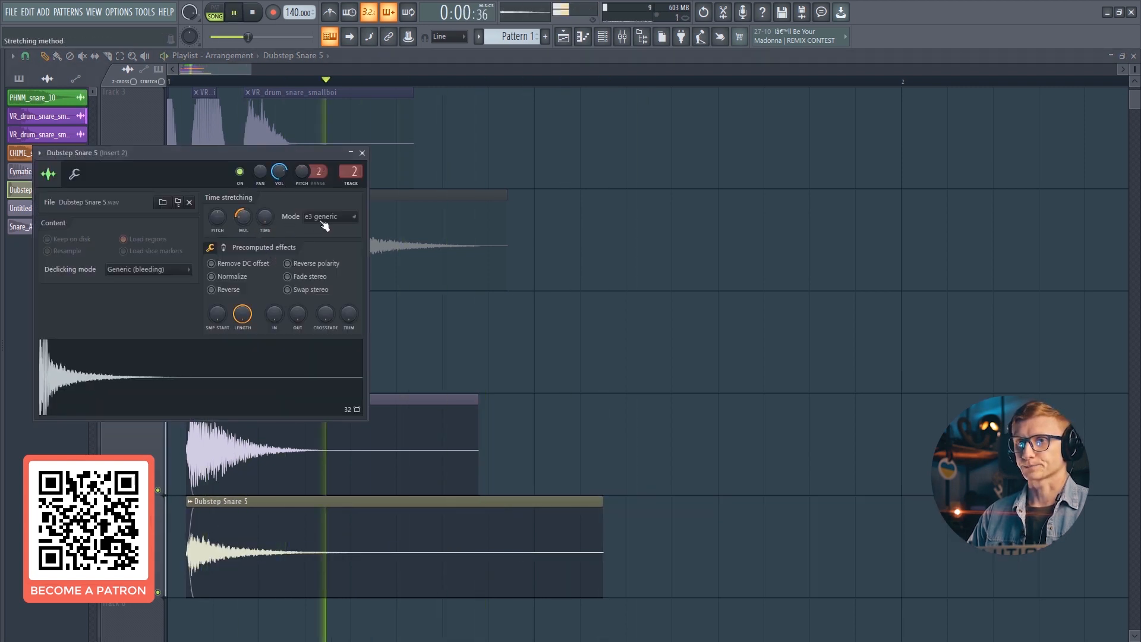
left_click(362, 153)
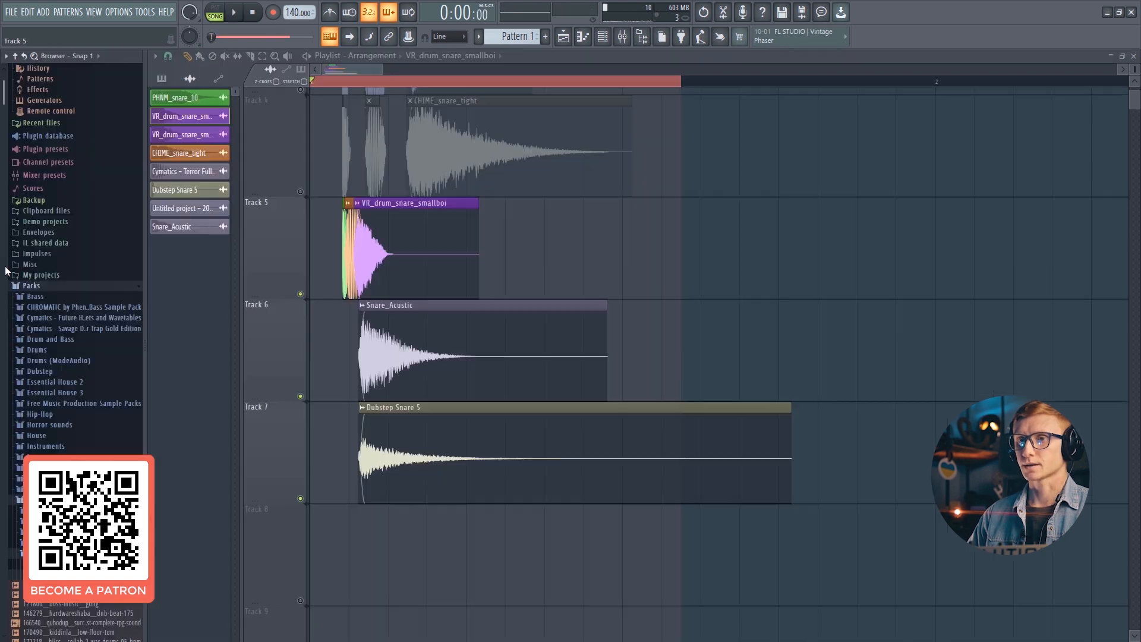
- Add PHNM_claploose from the CHROMATIC by Phe.Bass Sample Pack Drums folder to Track 8
left_click(54, 307)
left_click(53, 331)
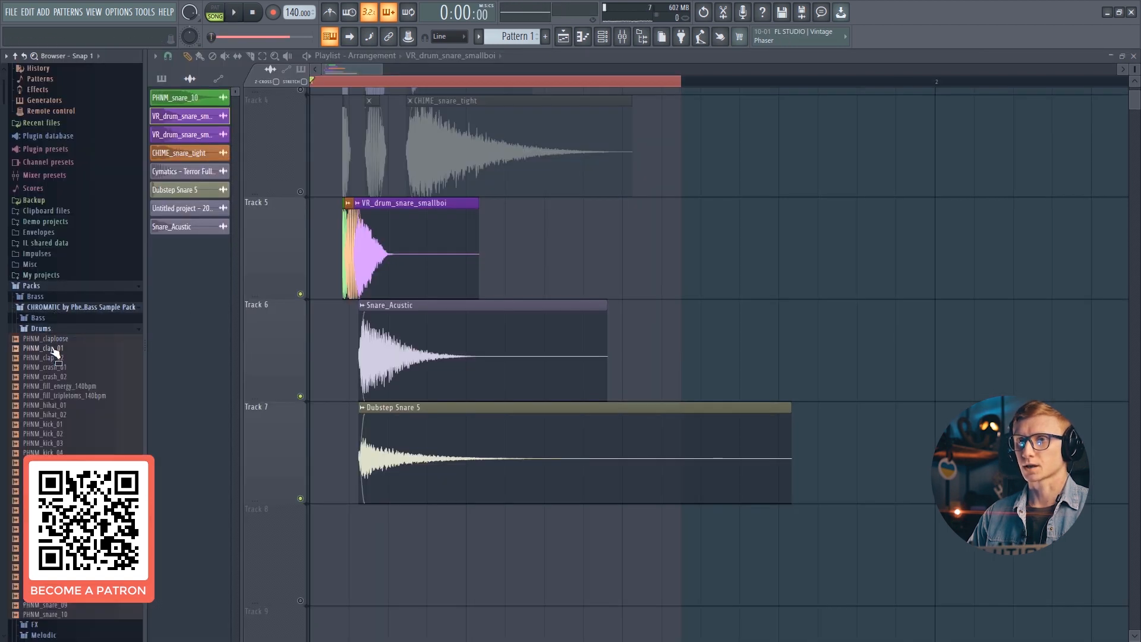
left_click_drag(52, 351, 162, 604)
double_click(293, 544)
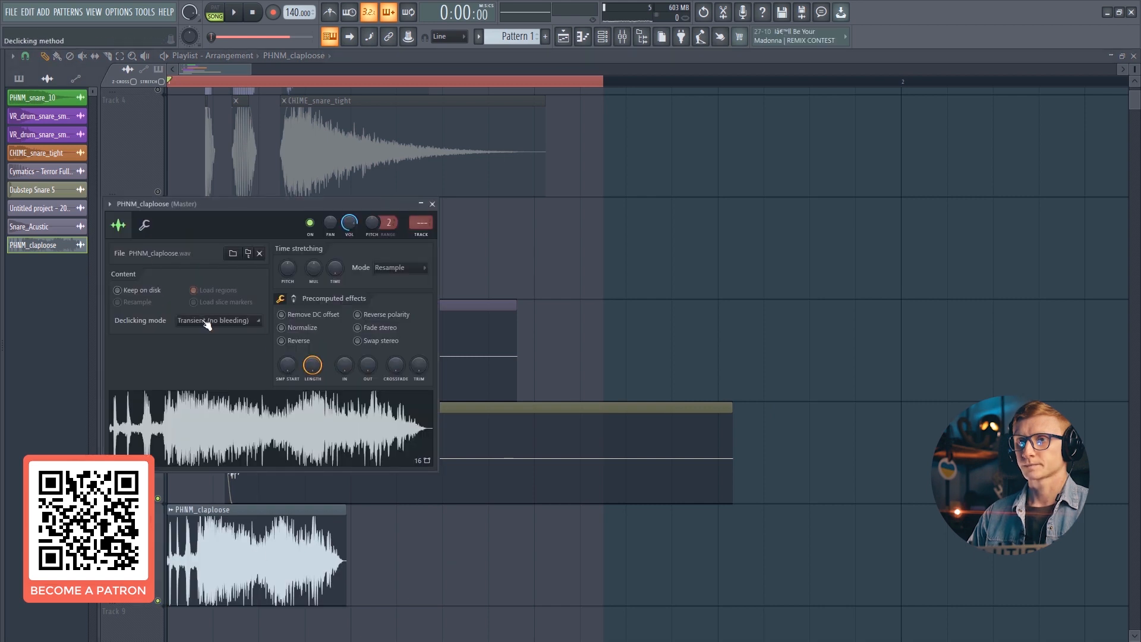
left_click(200, 368)
- Shorten the PHNM_claploose clip, set its declicking mode to Smooth (bleeding), and audition the layers
left_click_drag(327, 542, 217, 558)
double_click(236, 547)
left_click(225, 320)
left_click(214, 371)
key("space")
double_click(251, 544)
key("space")
key("space")
key("Escape")
key("space")
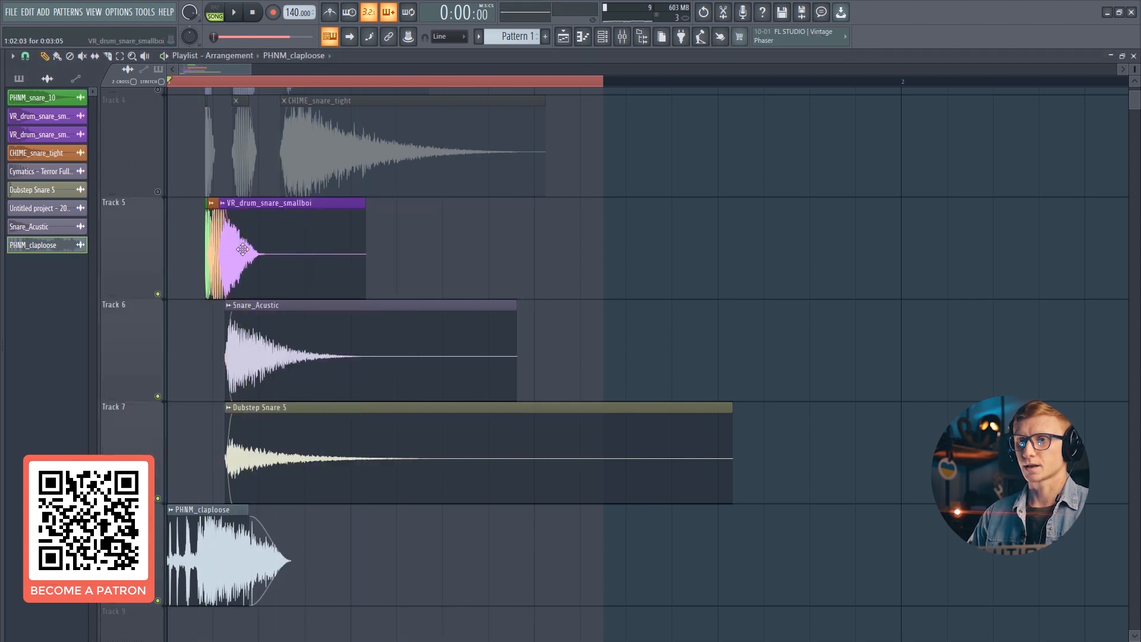
- Replace the VR_drum_snare_smallboi clip on Track 5 with a copy of PHNM_snare_10 and audition
right_click(240, 247)
scroll(261, 324, "up", 2)
left_click_drag(240, 357, 223, 454)
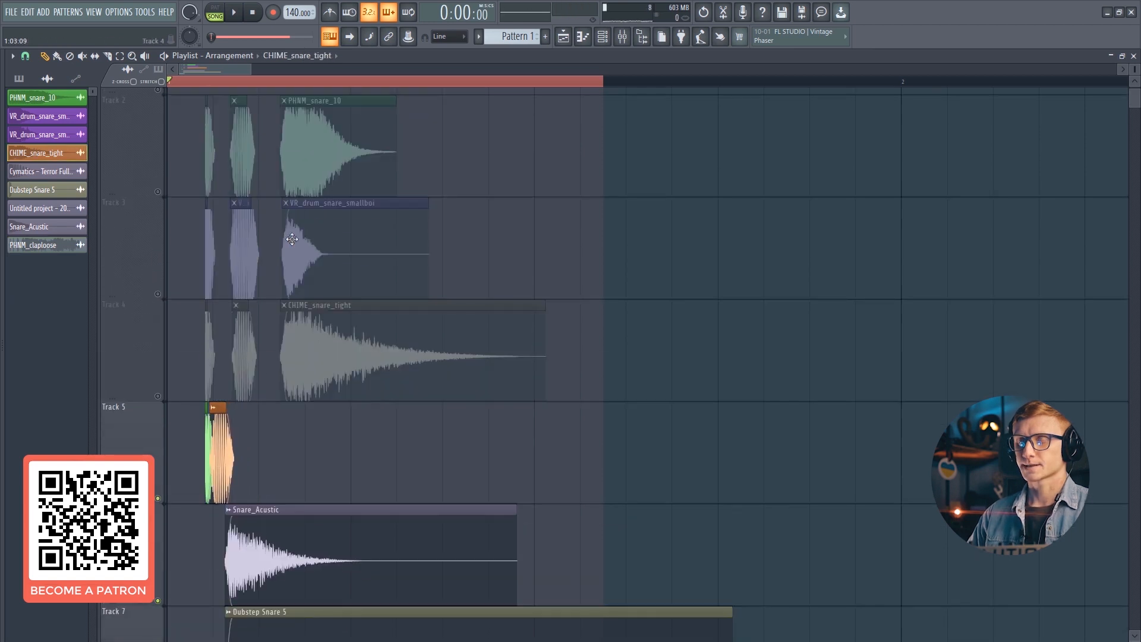
left_click_drag(318, 165, 244, 447)
key("space")
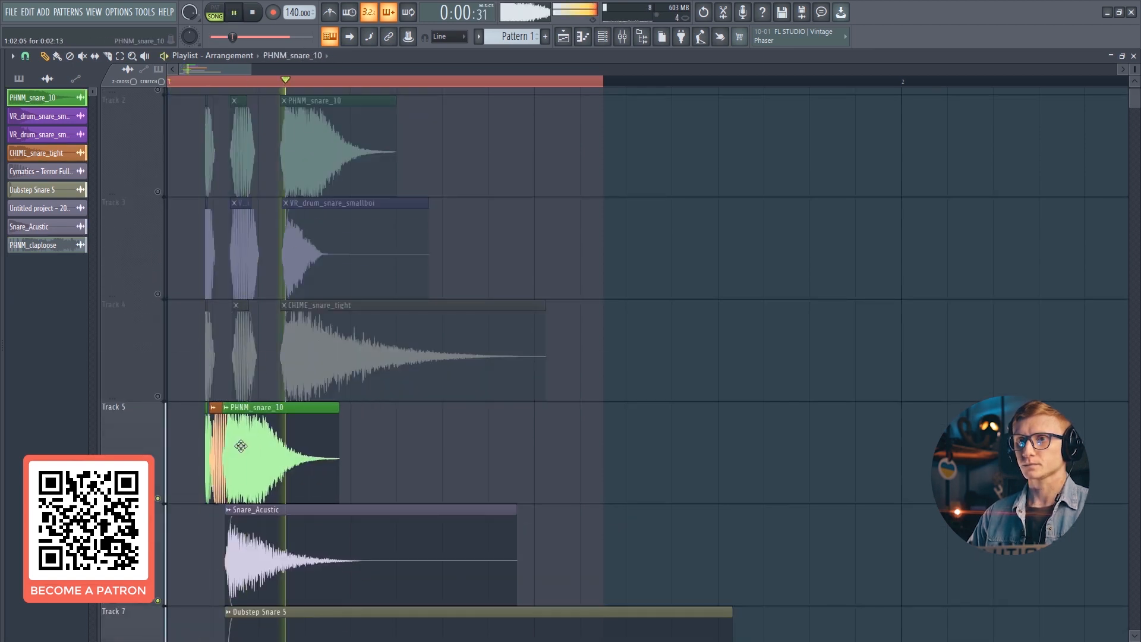
- Delete the Snare_Acustic and Dubstep Snare 5 clips and audition the remaining layers
right_click(268, 518)
scroll(270, 416, "down", 4)
right_click(280, 297)
left_click_drag(291, 306, 294, 344)
key("space")
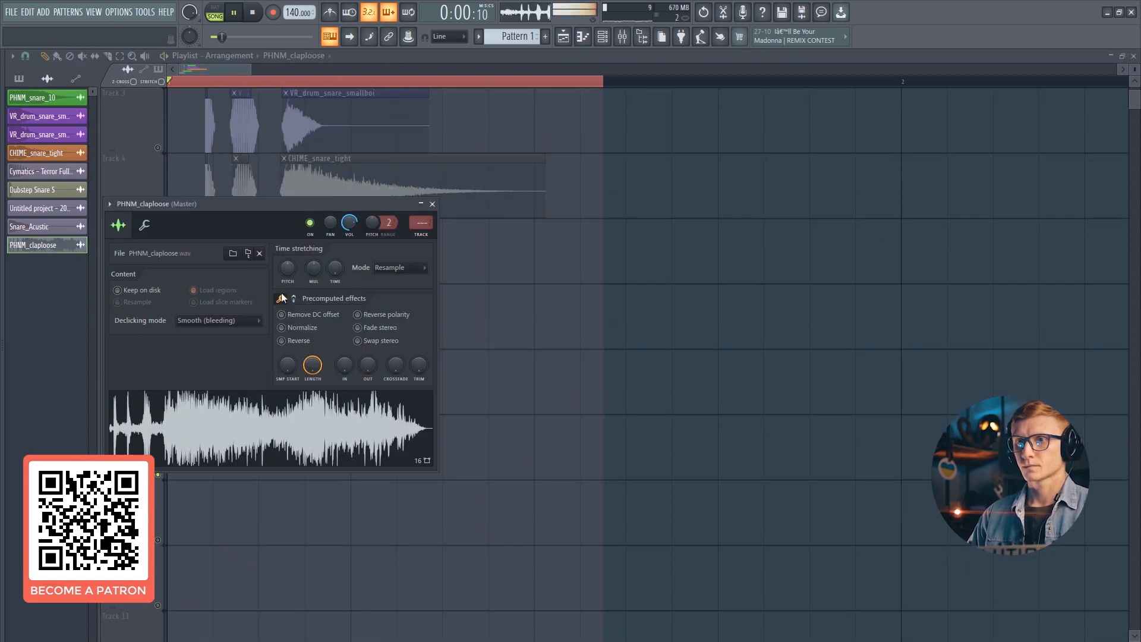
- Nudge the Pogo amount in the PHNM_claploose clip's precomputed effects and audition the layered snare
left_click(282, 298)
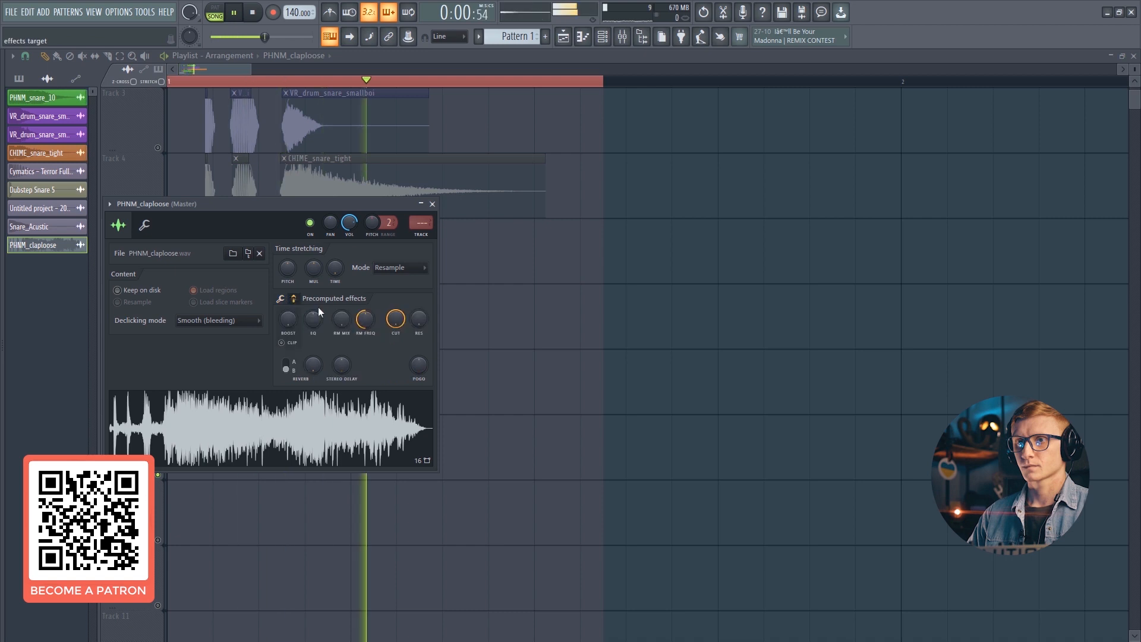
left_click_drag(419, 365, 419, 368)
key("space")
key("Escape")
key("space")
key("space")
key("space")
scroll(189, 118, "up", 2)
scroll(261, 267, "up", 3)
scroll(286, 336, "up", 1)
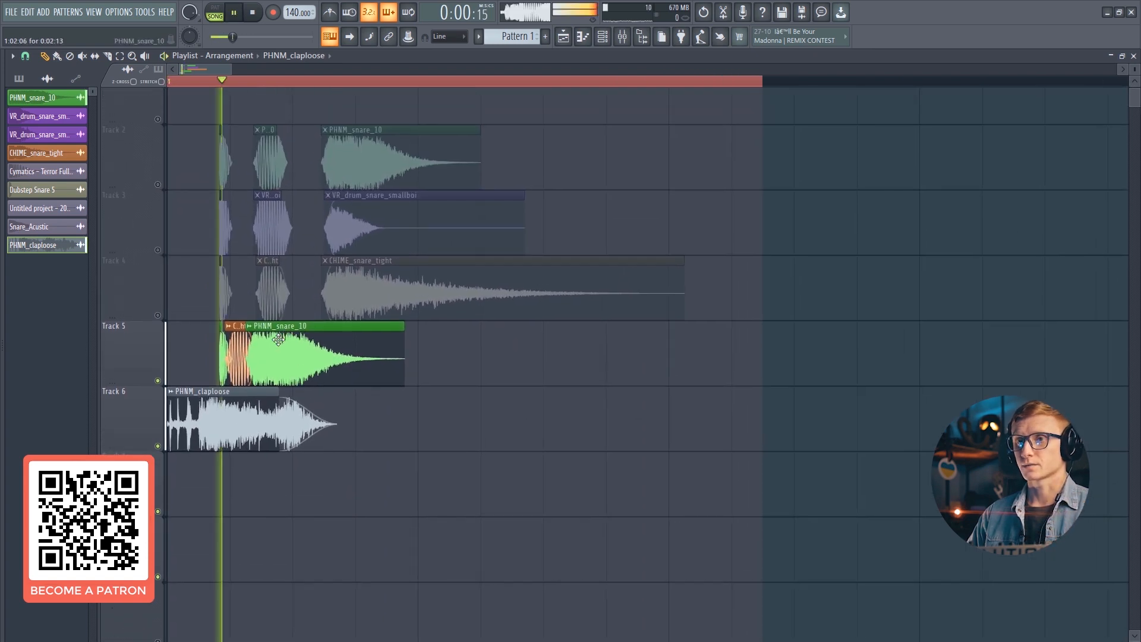